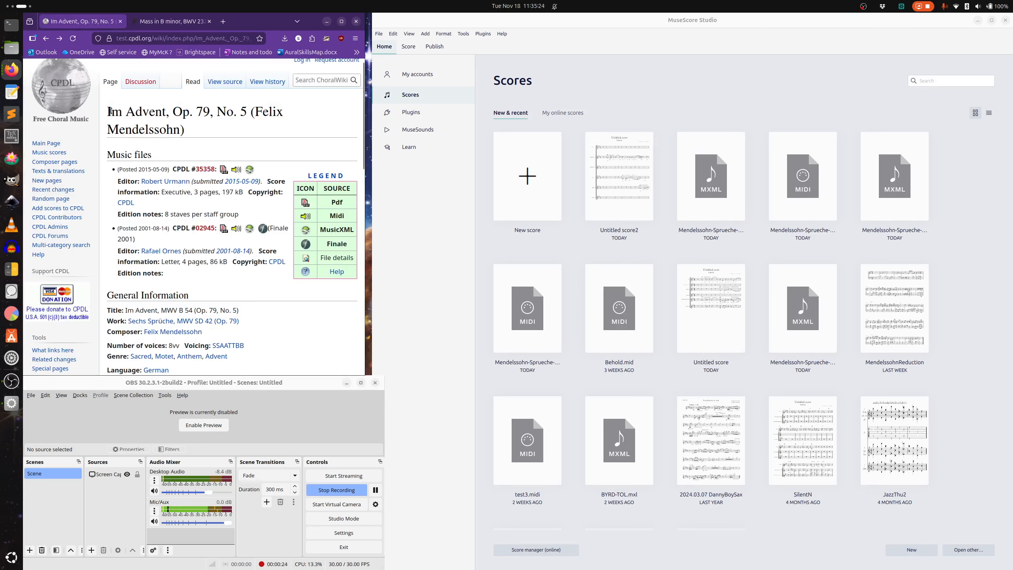
Step: View the PDF of edition CPDL #35358 of Im Advent, Op. 79, No. 5, and return to its page
{"action": "left_click_drag", "start_coordinate": [110, 112], "coordinate": [296, 128]}
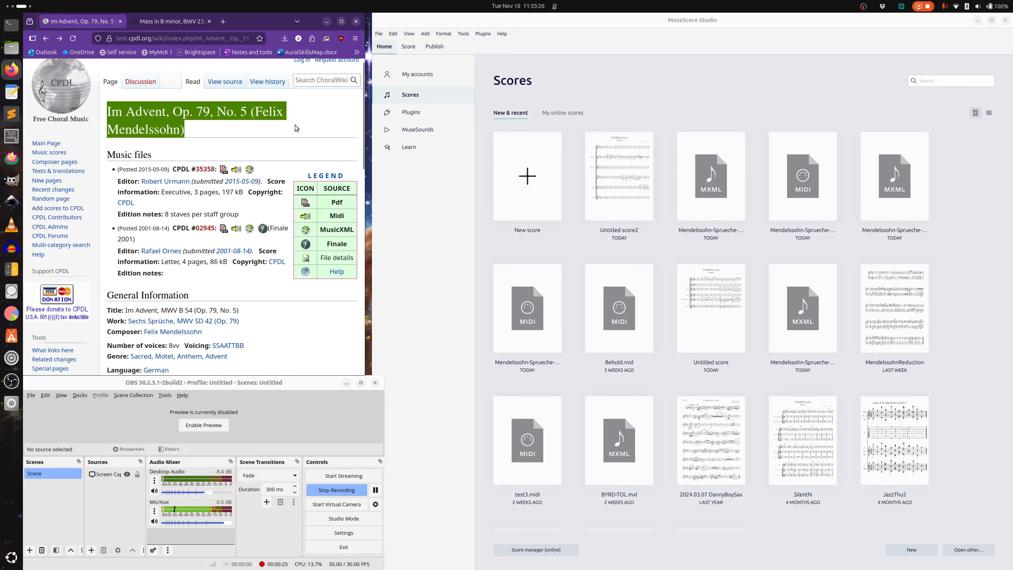
{"action": "left_click", "coordinate": [235, 130]}
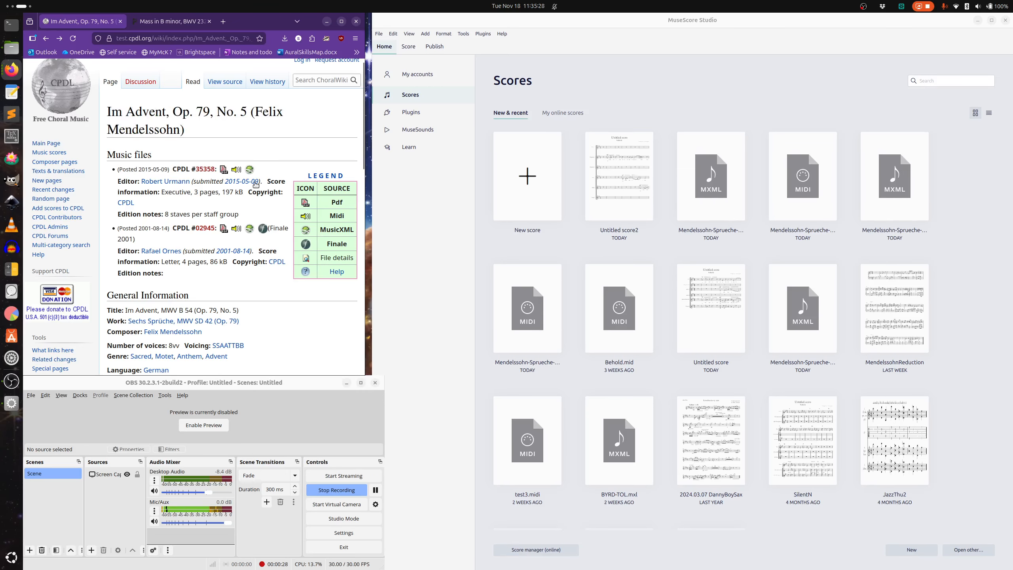
{"action": "left_click", "coordinate": [223, 171]}
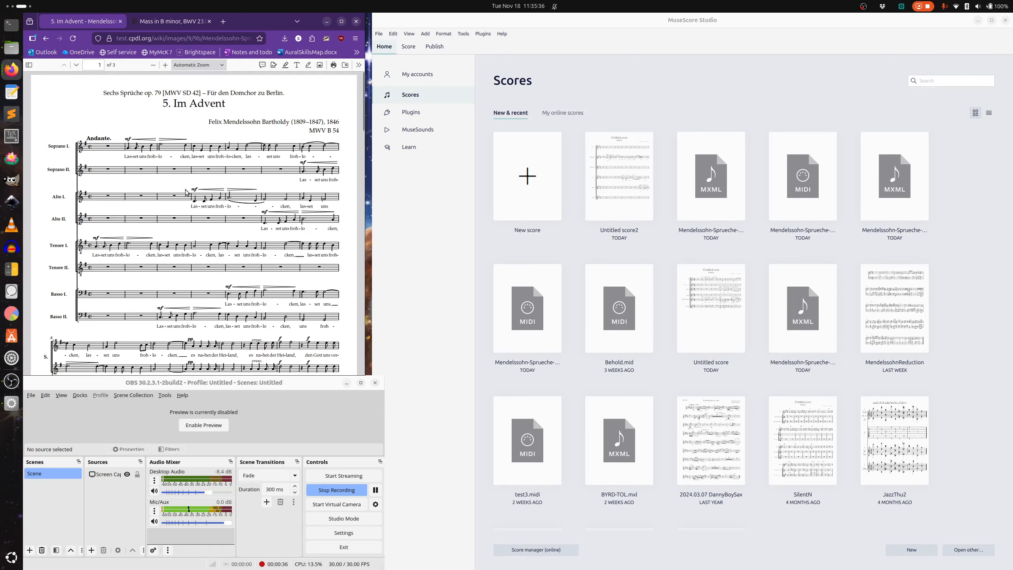
{"action": "left_click", "coordinate": [47, 38]}
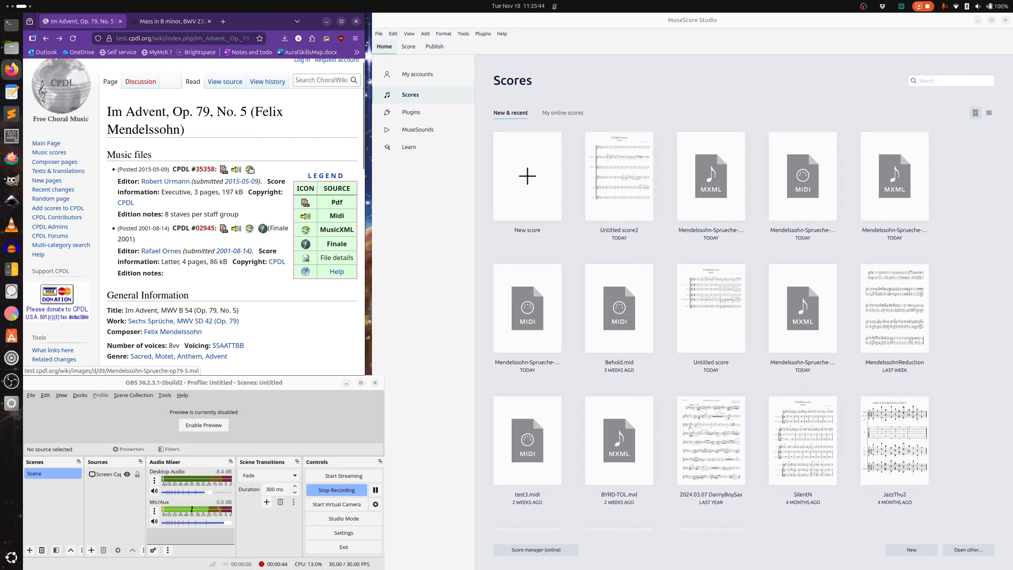
Step: Download the MIDI file of edition CPDL #35358, open it in MuseScore Studio and close it without saving
{"action": "left_click", "coordinate": [237, 171]}
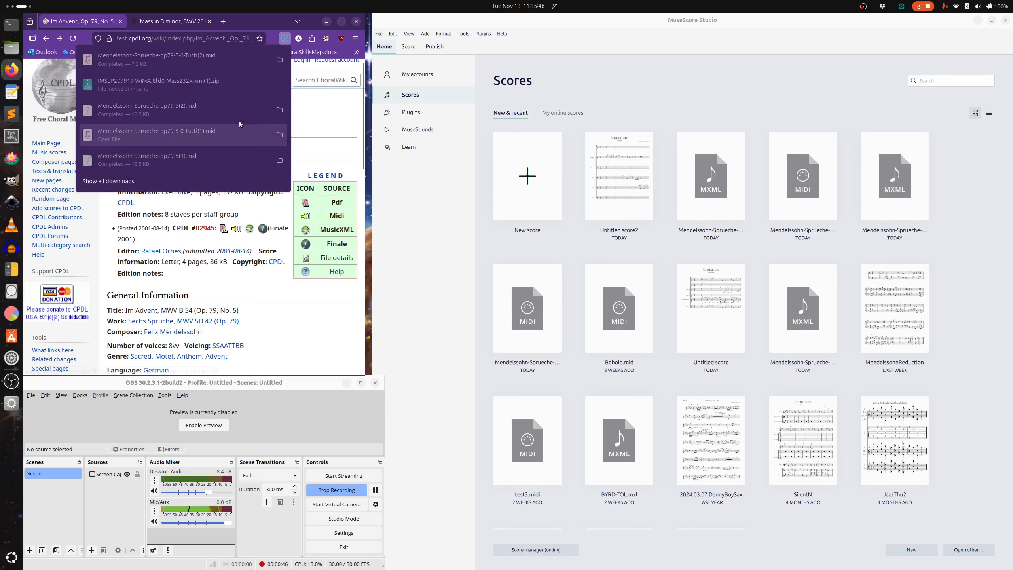
{"action": "left_click_drag", "start_coordinate": [220, 55], "coordinate": [729, 108]}
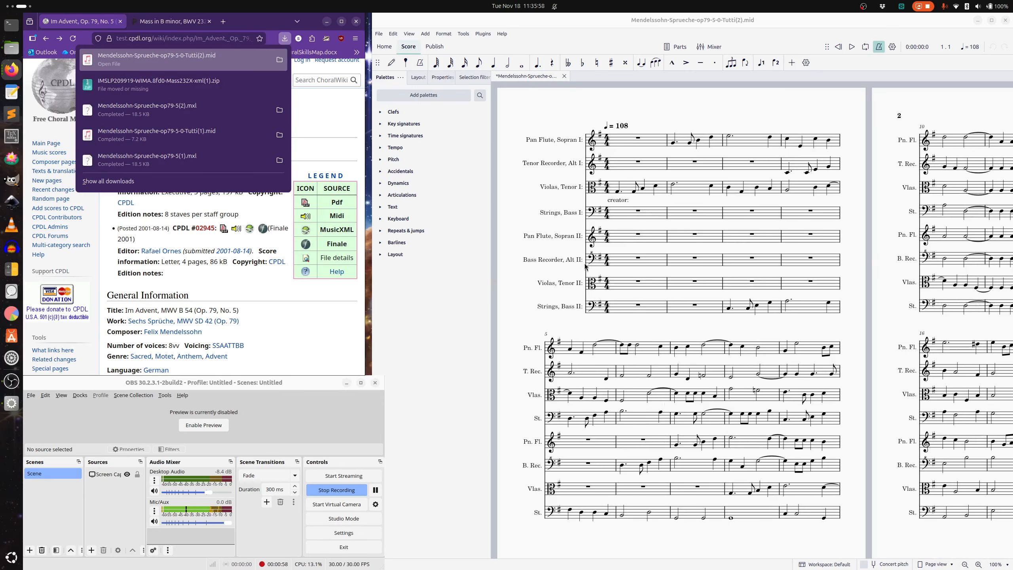
{"action": "scroll", "coordinate": [678, 237], "scroll_direction": "down", "scroll_amount": 5}
{"action": "scroll", "coordinate": [758, 237], "scroll_direction": "up", "scroll_amount": 5}
{"action": "left_click", "coordinate": [320, 317]}
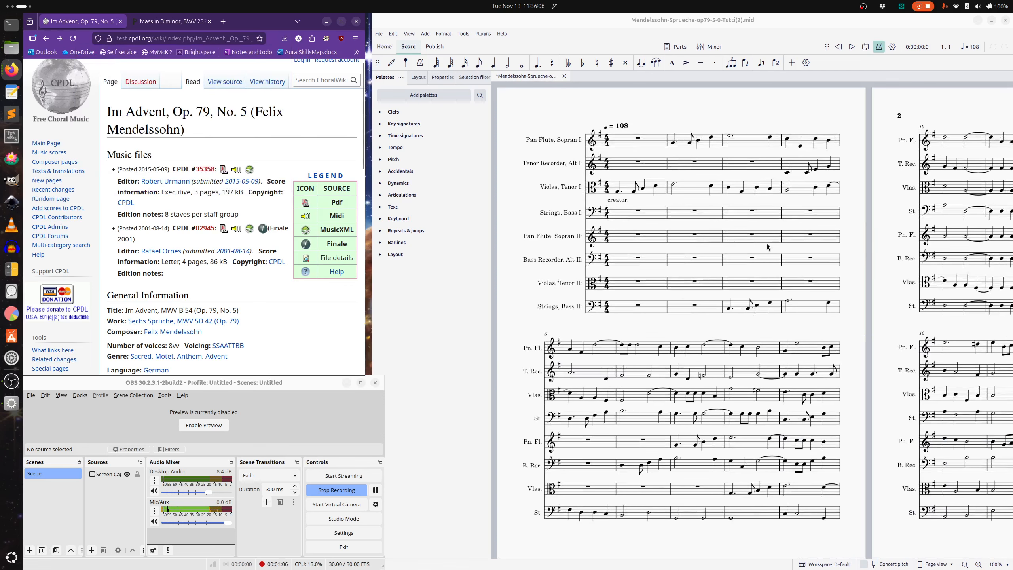
{"action": "left_click", "coordinate": [563, 76]}
{"action": "left_click", "coordinate": [666, 316]}
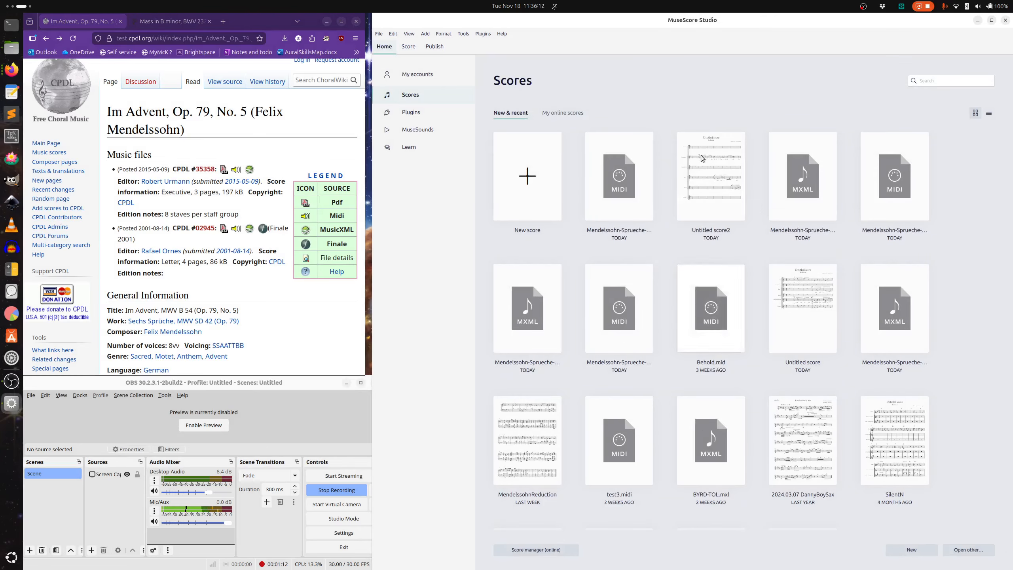
Step: Download the MusicXML file of edition CPDL #35358 and open it in MuseScore Studio
{"action": "left_click", "coordinate": [251, 169]}
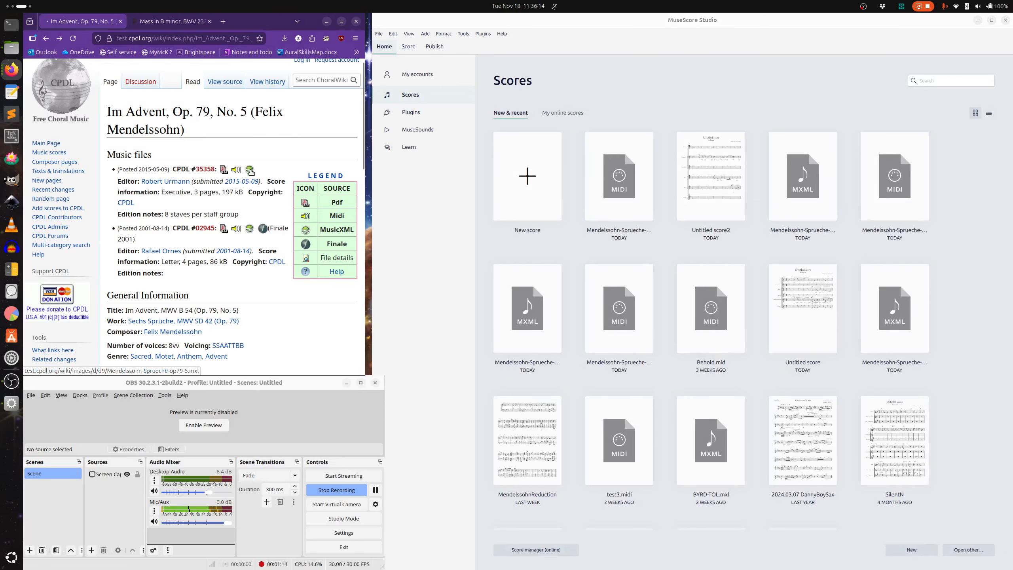
{"action": "left_click_drag", "start_coordinate": [226, 63], "coordinate": [755, 100]}
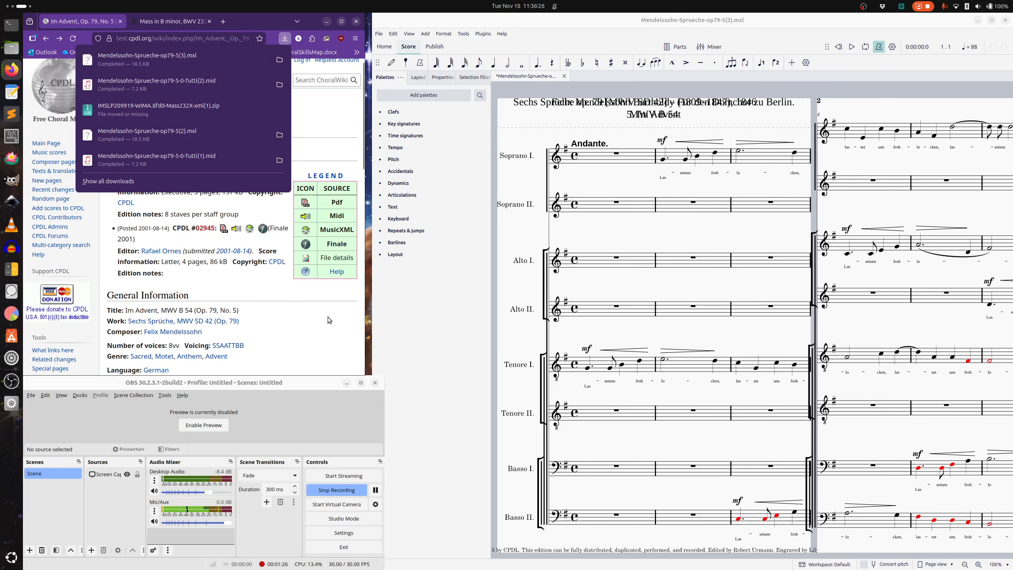
Step: Bring up the IMSLP page for Bach's Mass in B minor, BWV 232, and maximize the browser window
{"action": "left_click", "coordinate": [180, 21]}
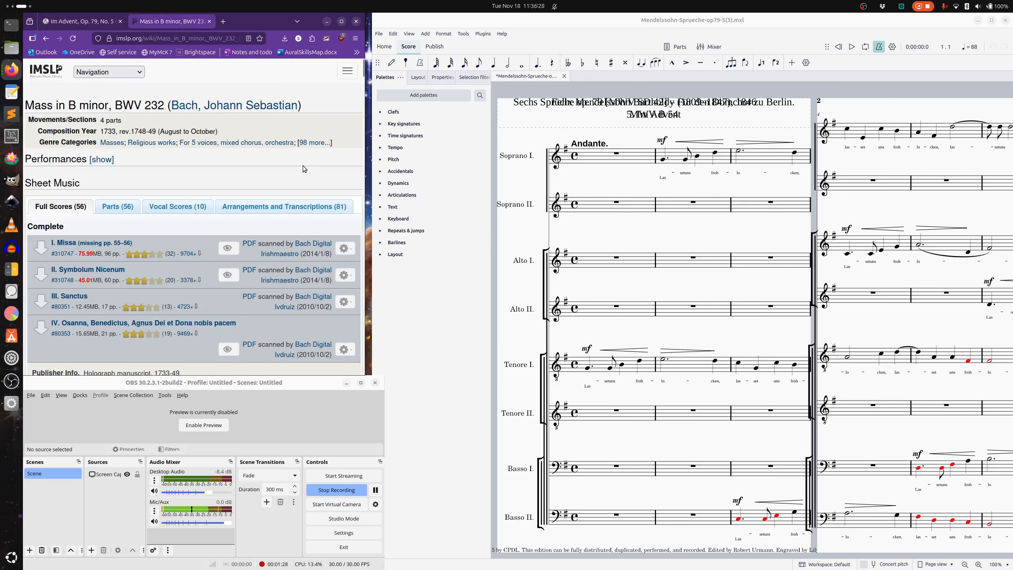
{"action": "left_click", "coordinate": [80, 21]}
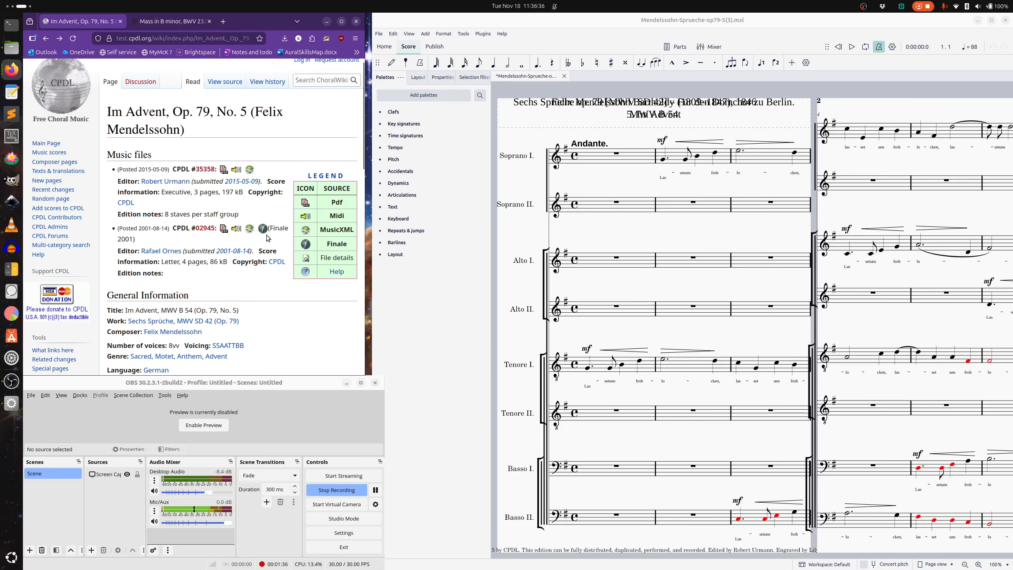
{"action": "left_click", "coordinate": [178, 22]}
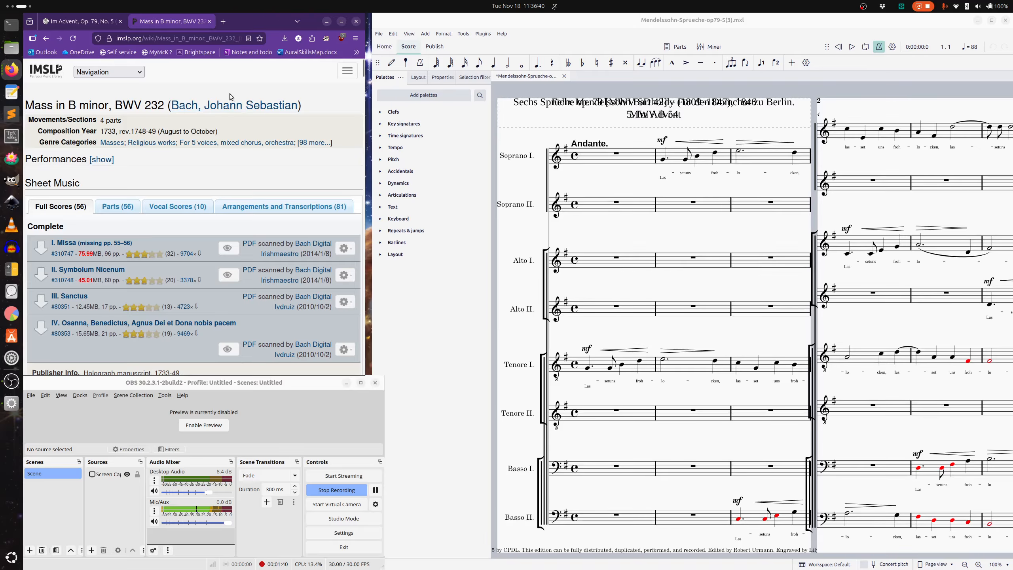
{"action": "scroll", "coordinate": [239, 120], "scroll_direction": "down", "scroll_amount": 6}
{"action": "scroll", "coordinate": [272, 187], "scroll_direction": "up", "scroll_amount": 3}
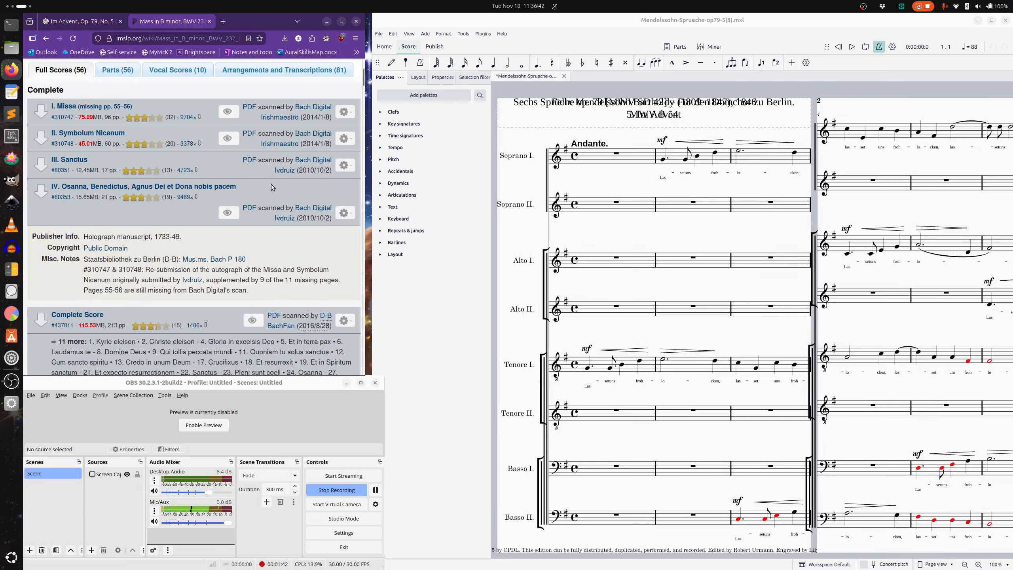
{"action": "left_click", "coordinate": [342, 21]}
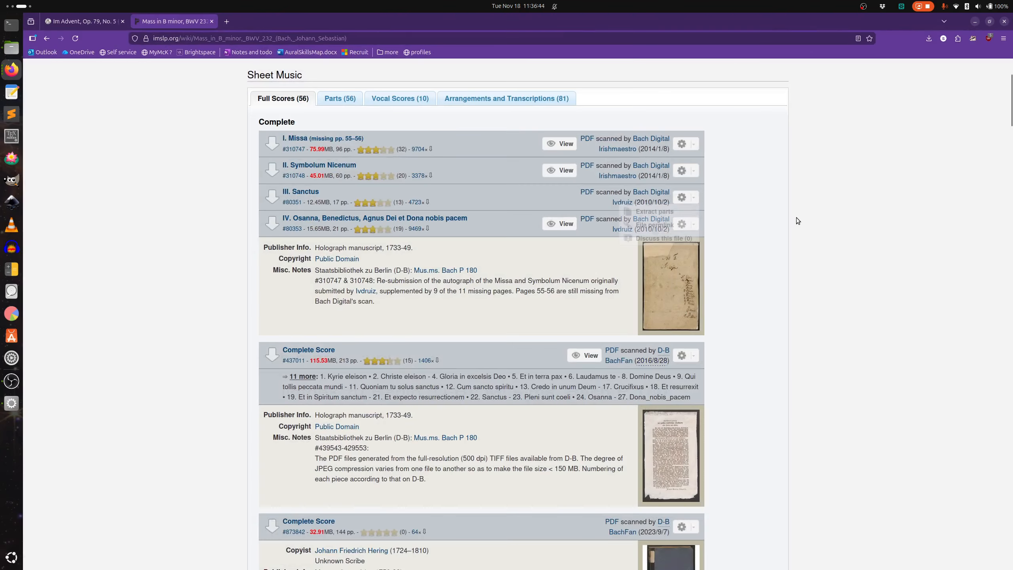
Step: Look through the full scores of the Mass in B minor for downloadable engraving files in XML format
{"action": "scroll", "coordinate": [797, 219], "scroll_direction": "down", "scroll_amount": 7}
{"action": "scroll", "coordinate": [535, 183], "scroll_direction": "up", "scroll_amount": 7}
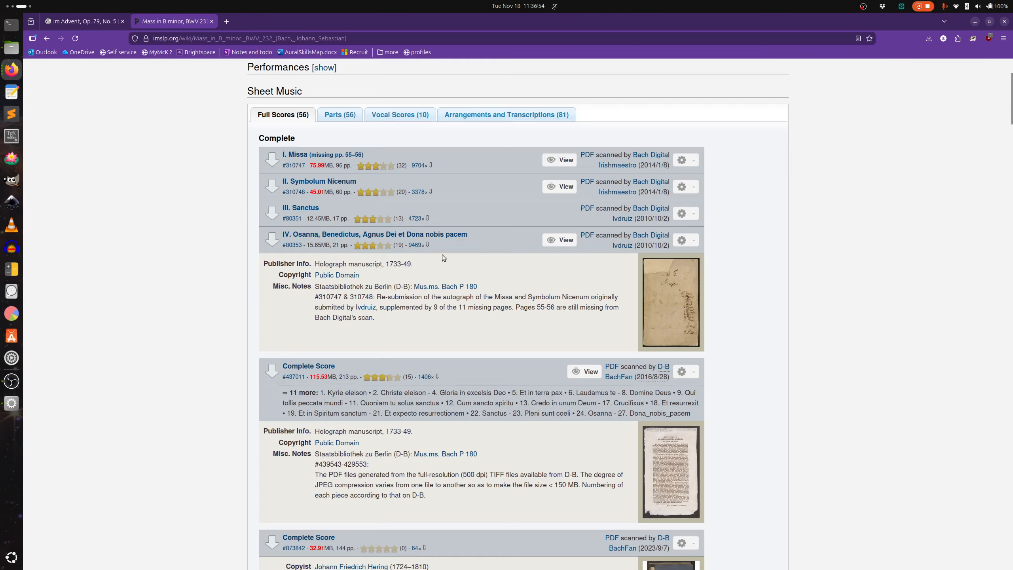
{"action": "scroll", "coordinate": [421, 248], "scroll_direction": "down", "scroll_amount": 5}
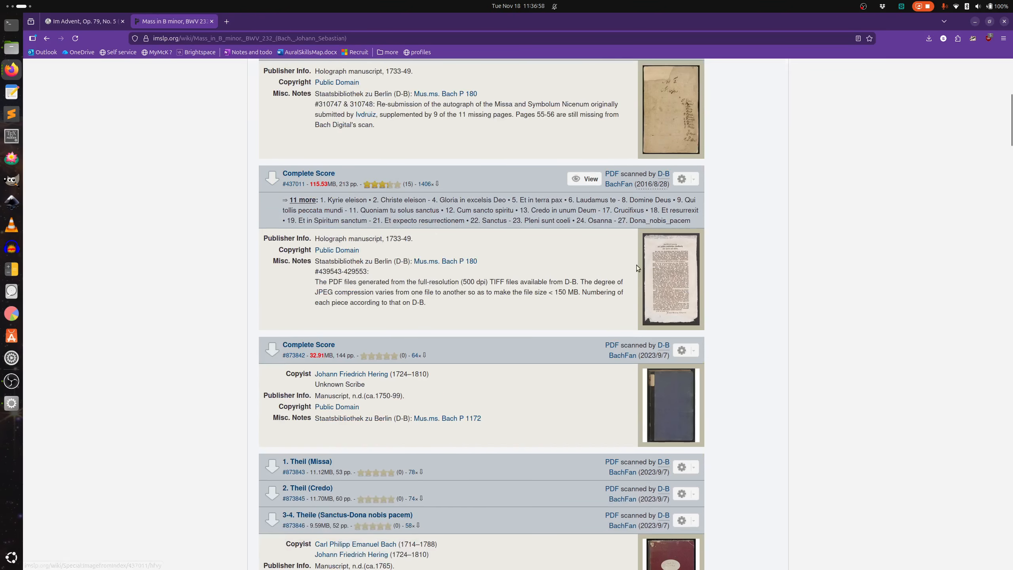
{"action": "scroll", "coordinate": [647, 316], "scroll_direction": "down", "scroll_amount": 5}
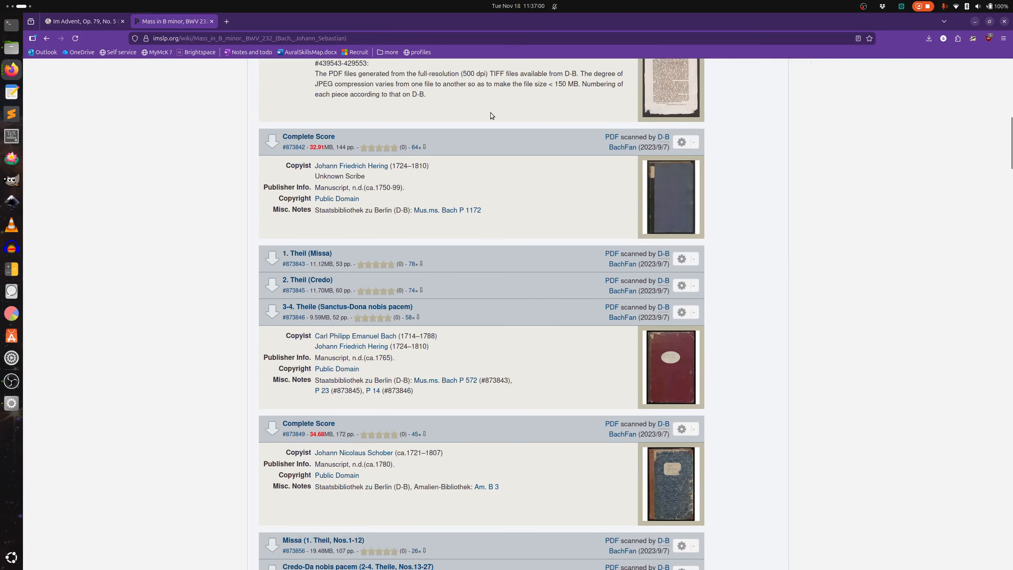
{"action": "scroll", "coordinate": [477, 296], "scroll_direction": "up", "scroll_amount": 4}
{"action": "scroll", "coordinate": [523, 261], "scroll_direction": "down", "scroll_amount": 2}
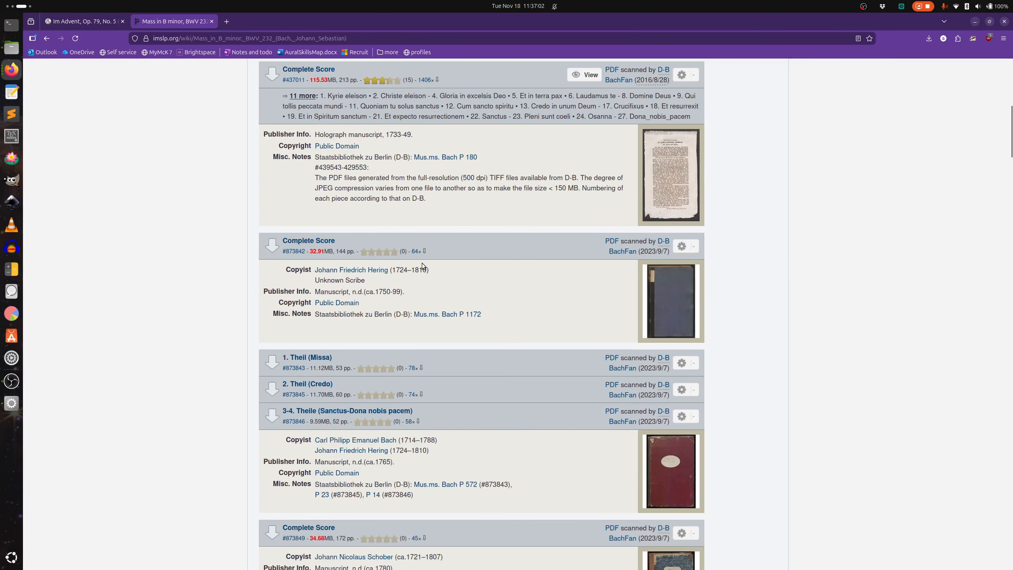
{"action": "scroll", "coordinate": [784, 299], "scroll_direction": "down", "scroll_amount": 10}
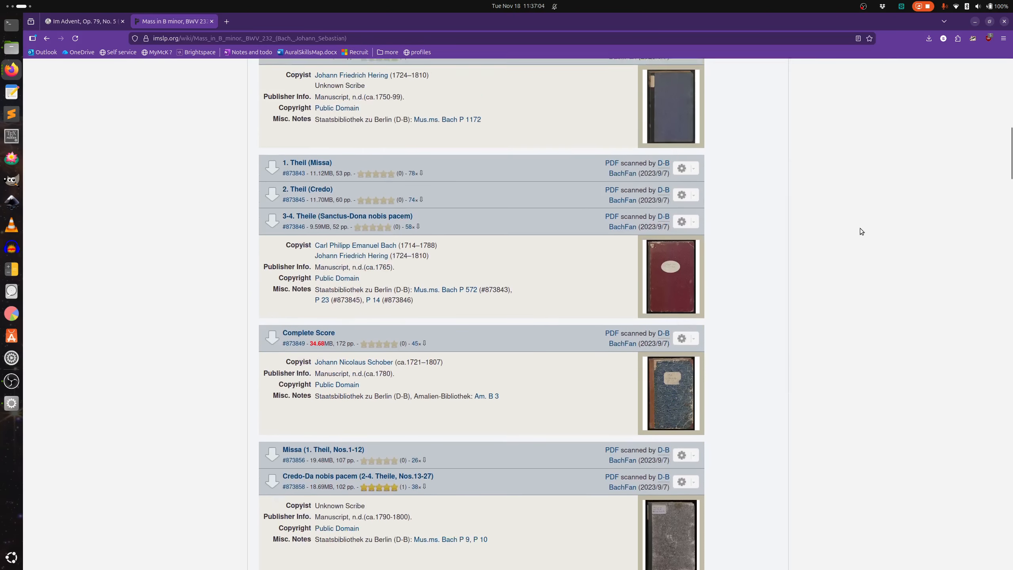
{"action": "scroll", "coordinate": [731, 252], "scroll_direction": "down", "scroll_amount": 20}
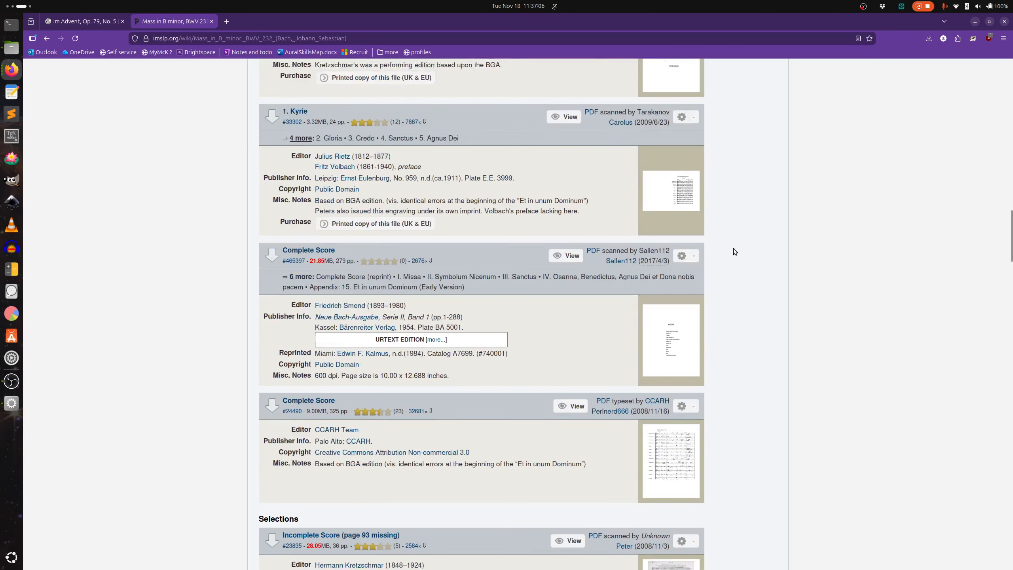
{"action": "scroll", "coordinate": [734, 251], "scroll_direction": "down", "scroll_amount": 10}
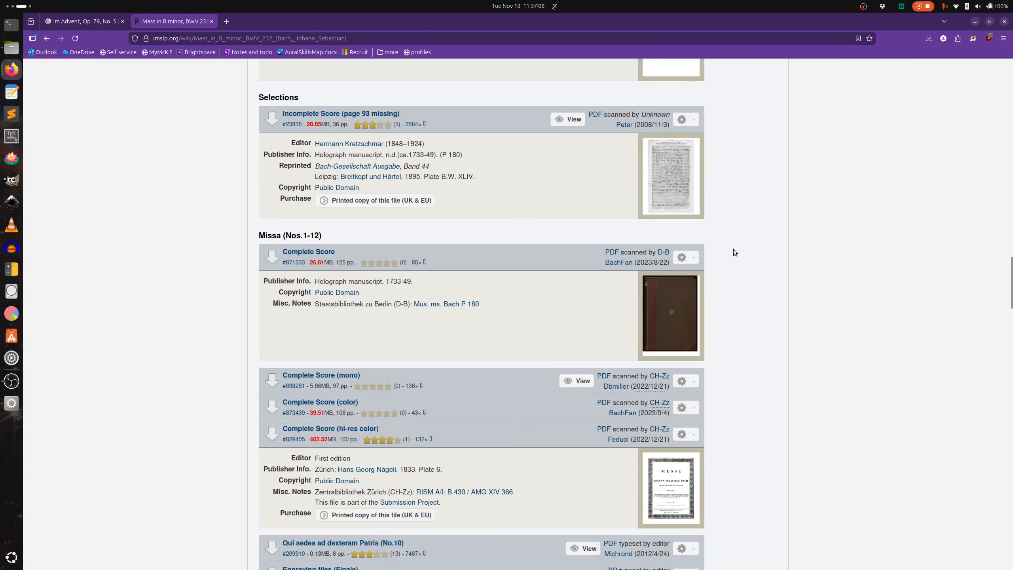
{"action": "scroll", "coordinate": [732, 250], "scroll_direction": "down", "scroll_amount": 3}
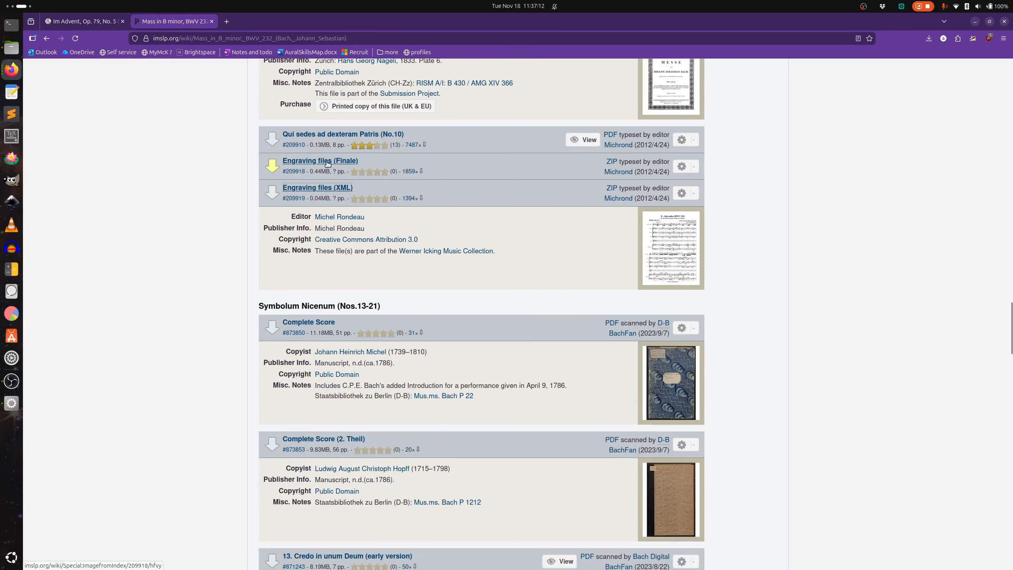
{"action": "scroll", "coordinate": [450, 177], "scroll_direction": "up", "scroll_amount": 4}
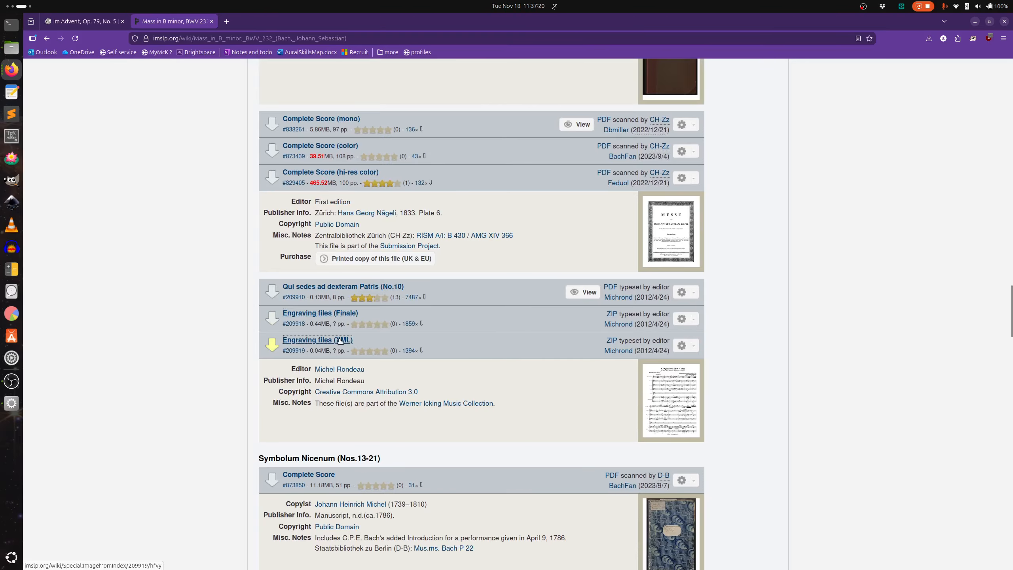
{"action": "scroll", "coordinate": [445, 350], "scroll_direction": "down", "scroll_amount": 5}
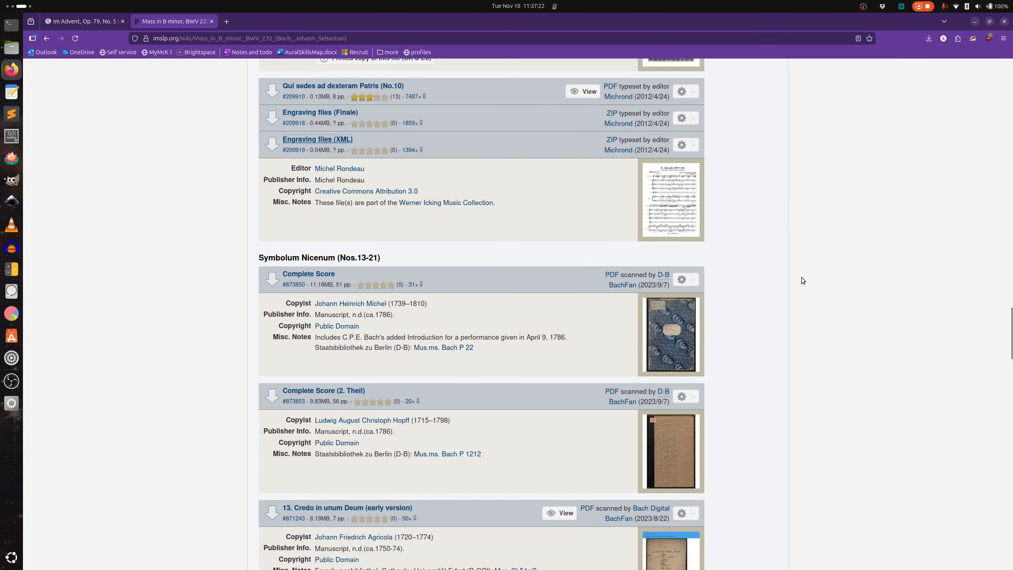
{"action": "scroll", "coordinate": [802, 280], "scroll_direction": "up", "scroll_amount": 20}
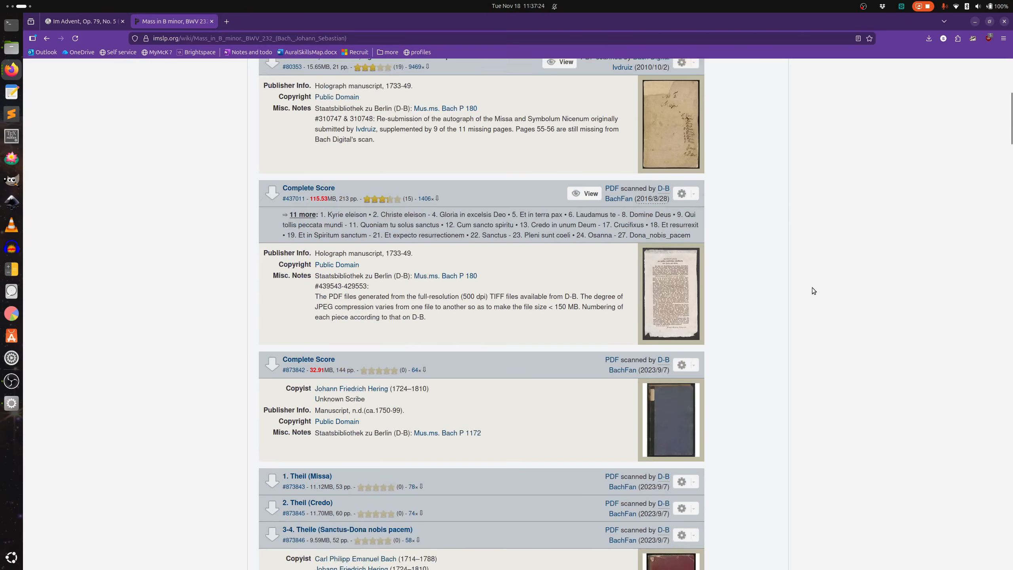
{"action": "scroll", "coordinate": [812, 287], "scroll_direction": "up", "scroll_amount": 7}
Step: Return to the Im Advent page, then minimize the browser and maximize the MuseScore Studio window
{"action": "left_click", "coordinate": [96, 21]}
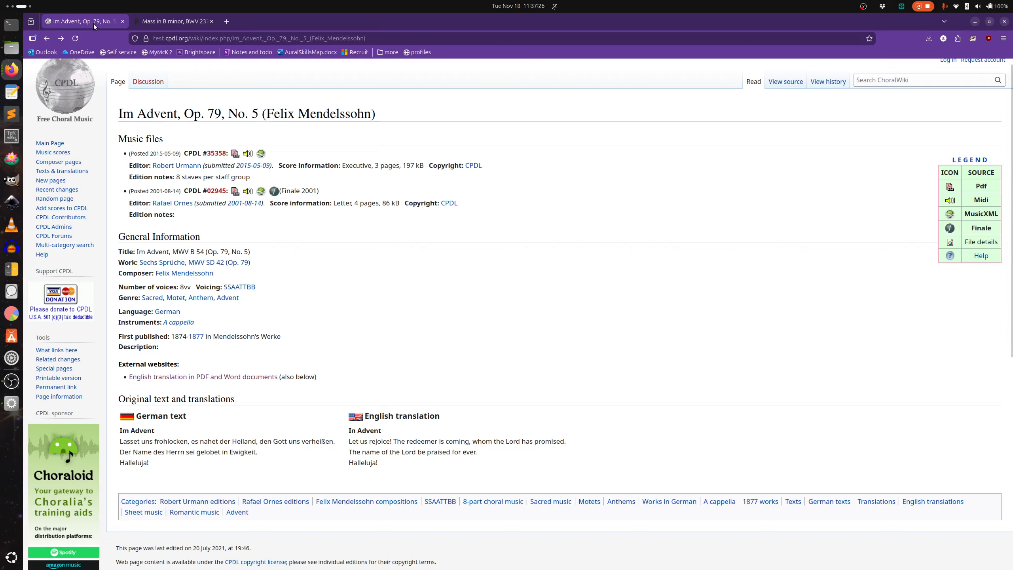
{"action": "left_click", "coordinate": [975, 21]}
{"action": "left_click", "coordinate": [991, 20]}
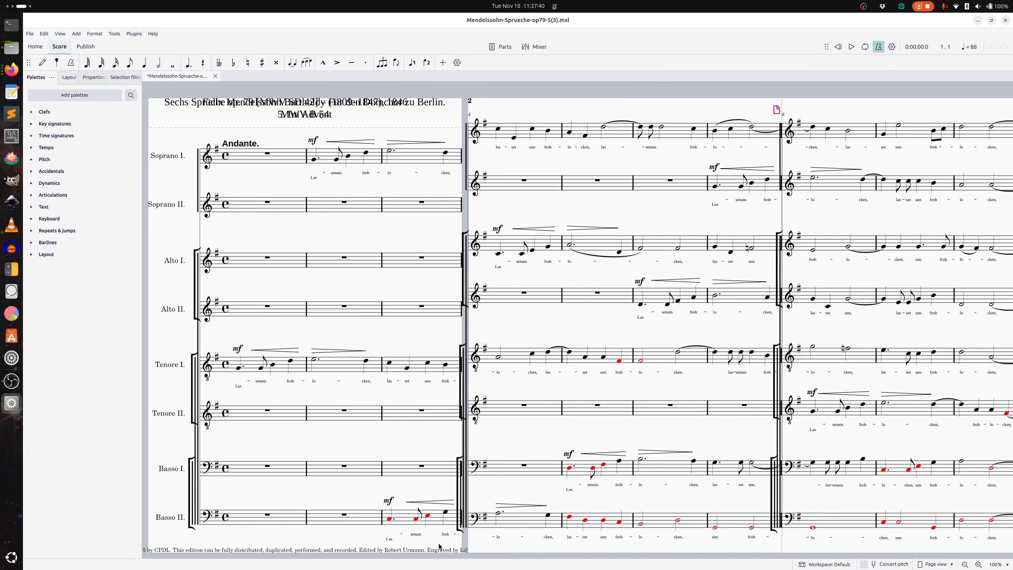
Step: Examine the layout of the imported Im Advent score, including title text, staves and lyrics, across its pages
{"action": "scroll", "coordinate": [438, 360], "scroll_direction": "down", "scroll_amount": 2}
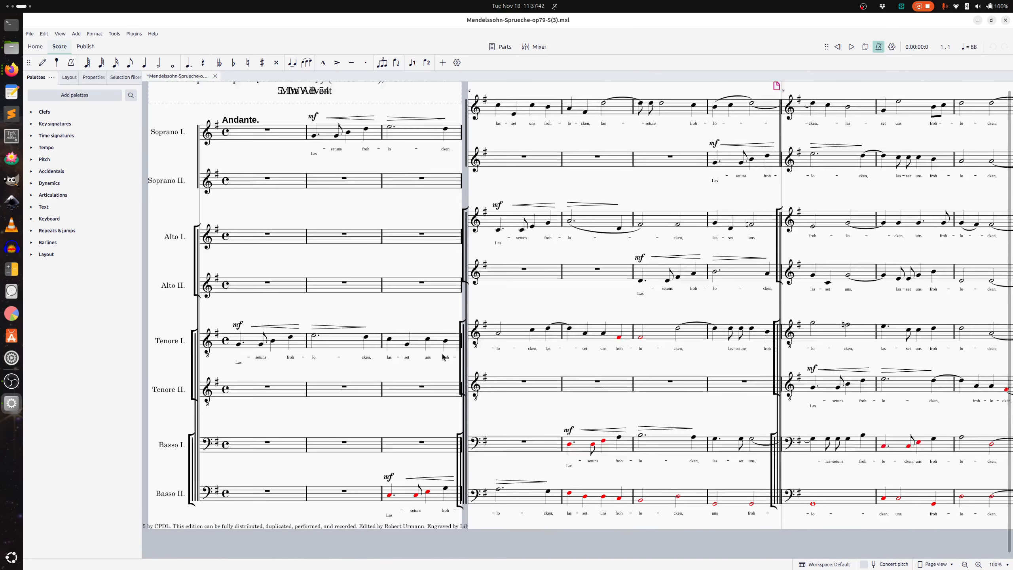
{"action": "scroll", "coordinate": [437, 360], "scroll_direction": "up", "scroll_amount": 2}
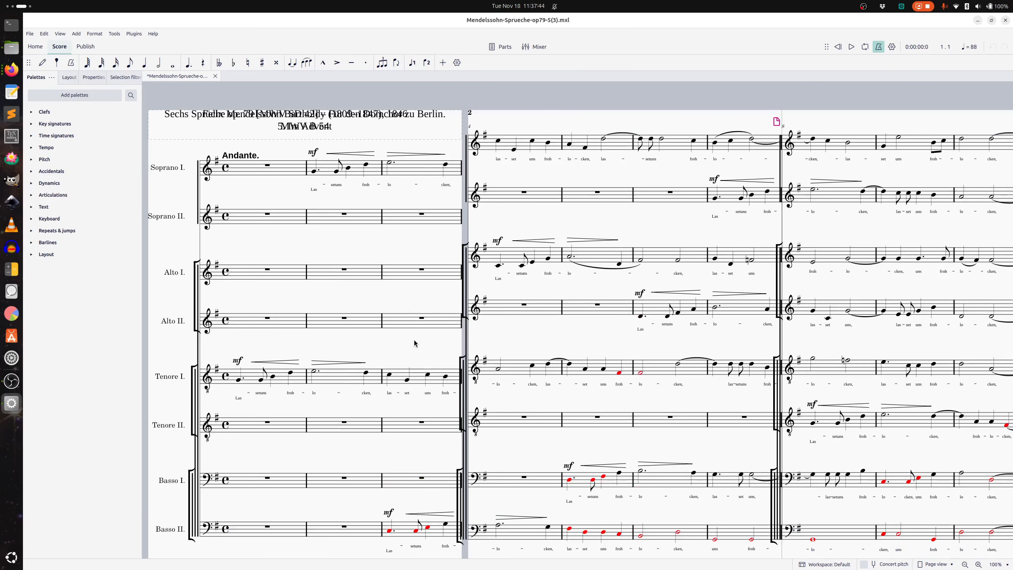
{"action": "scroll", "coordinate": [720, 284], "scroll_direction": "down", "scroll_amount": 2}
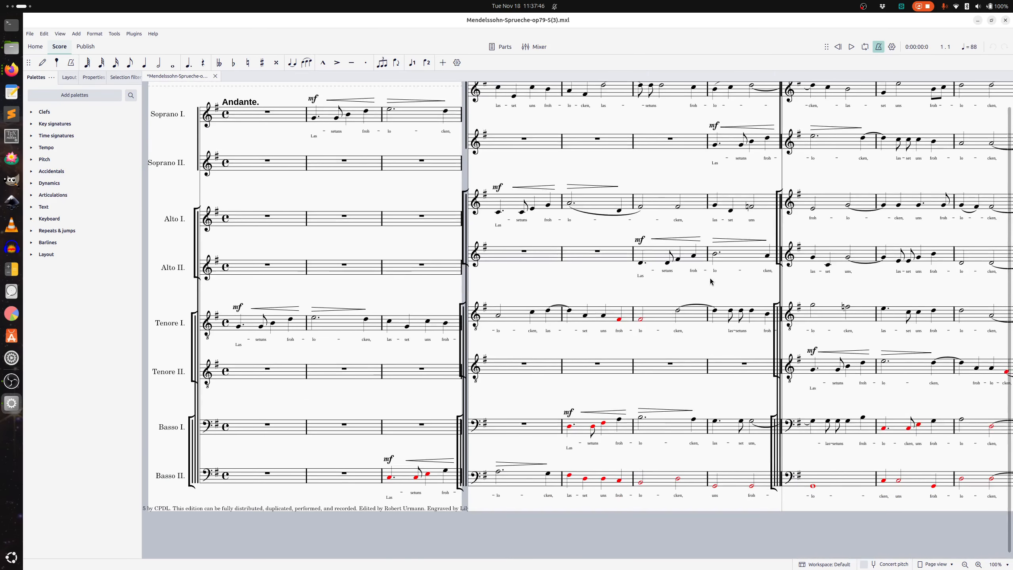
{"action": "scroll", "coordinate": [721, 284], "scroll_direction": "up", "scroll_amount": 2}
{"action": "scroll", "coordinate": [714, 283], "scroll_direction": "right", "scroll_amount": 8}
{"action": "scroll", "coordinate": [709, 281], "scroll_direction": "right", "scroll_amount": 20}
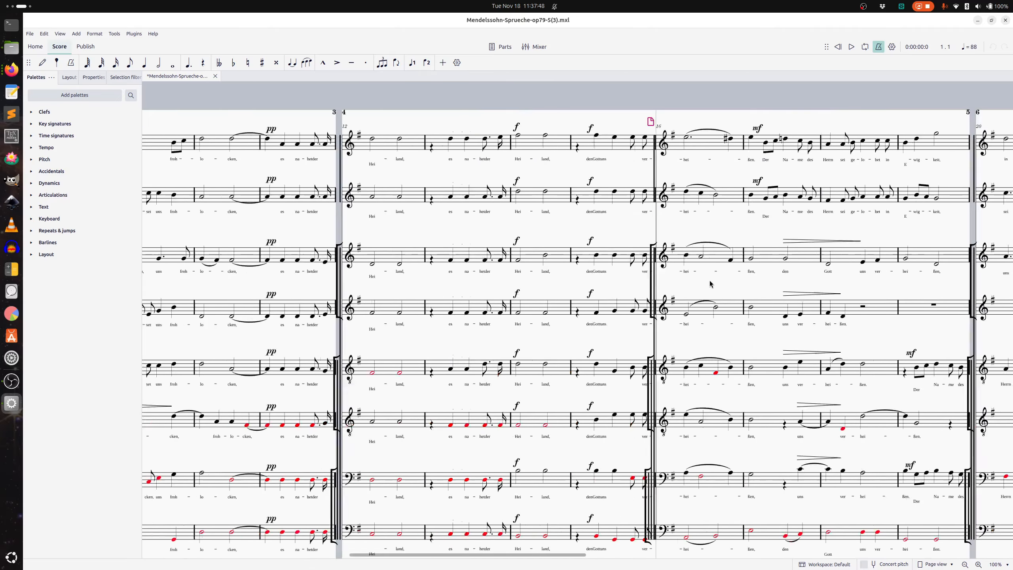
{"action": "scroll", "coordinate": [712, 292], "scroll_direction": "right", "scroll_amount": 3}
{"action": "scroll", "coordinate": [718, 307], "scroll_direction": "left", "scroll_amount": 11}
{"action": "scroll", "coordinate": [721, 317], "scroll_direction": "left", "scroll_amount": 20}
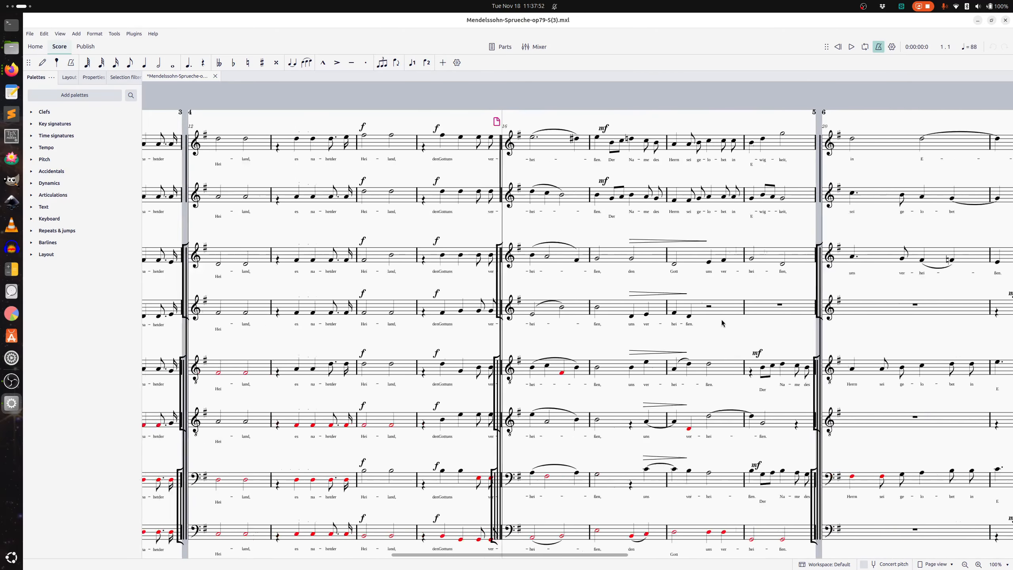
{"action": "scroll", "coordinate": [729, 325], "scroll_direction": "left", "scroll_amount": 3}
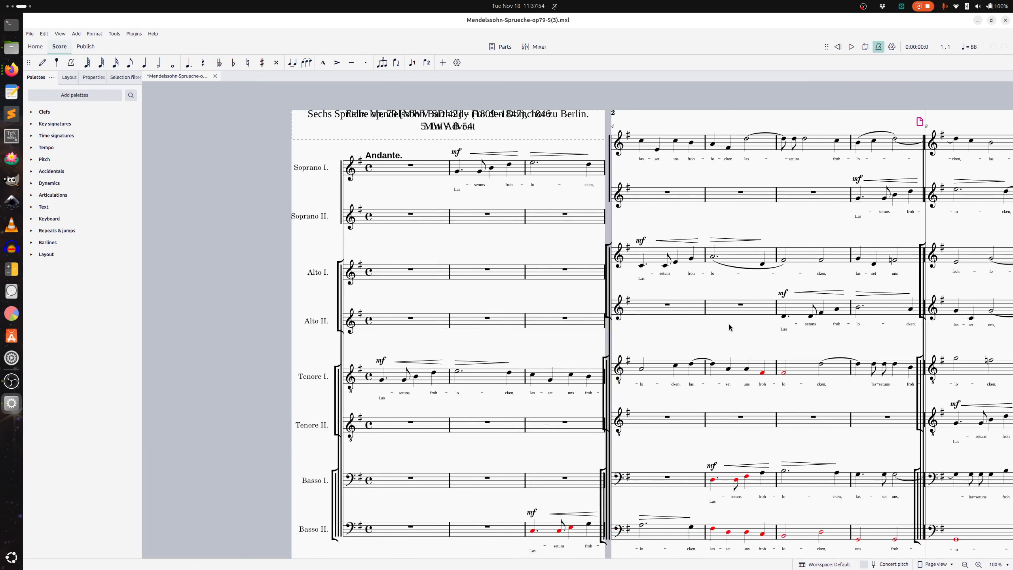
{"action": "scroll", "coordinate": [728, 323], "scroll_direction": "down", "scroll_amount": 3}
{"action": "left_click_drag", "start_coordinate": [1008, 199], "coordinate": [1008, 147]}
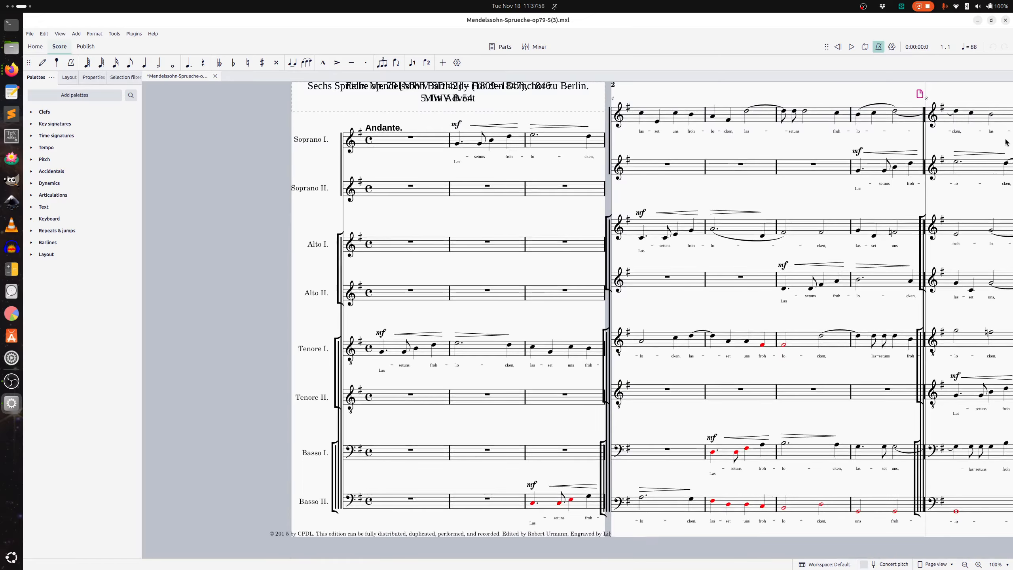
Step: Select the whole score as a range from the first Soprano I measure through the last Basso II measure
{"action": "scroll", "coordinate": [837, 241], "scroll_direction": "up", "scroll_amount": 3}
{"action": "scroll", "coordinate": [836, 242], "scroll_direction": "down", "scroll_amount": 3}
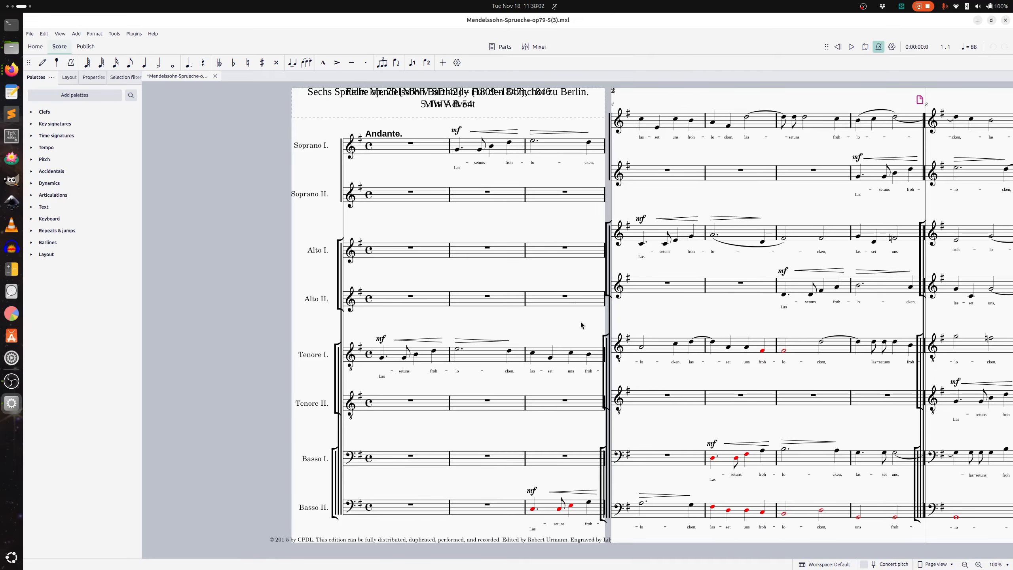
{"action": "left_click", "coordinate": [399, 151]}
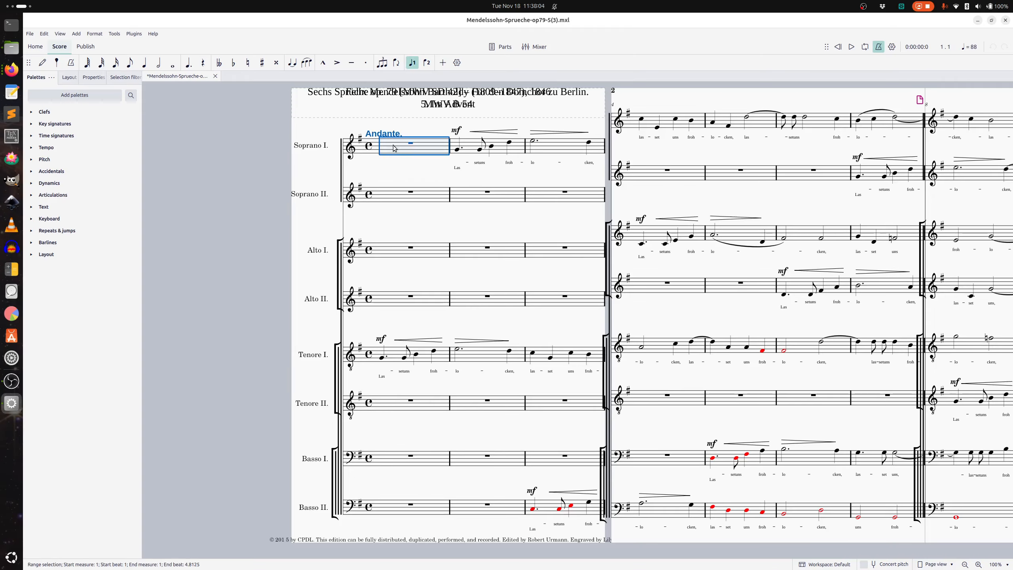
{"action": "left_click", "coordinate": [410, 143]}
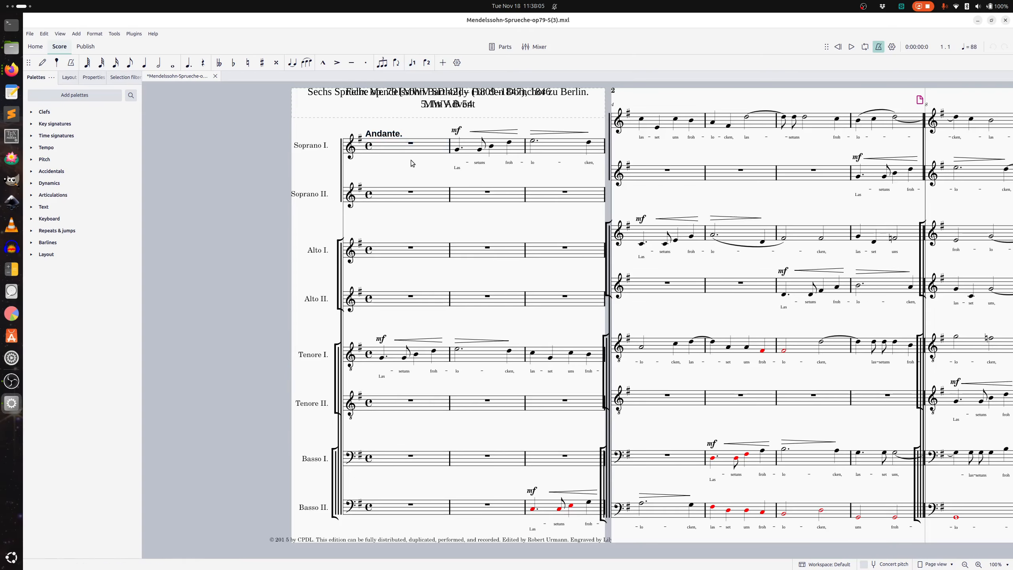
{"action": "left_click", "coordinate": [397, 137]}
{"action": "left_click", "coordinate": [385, 144]}
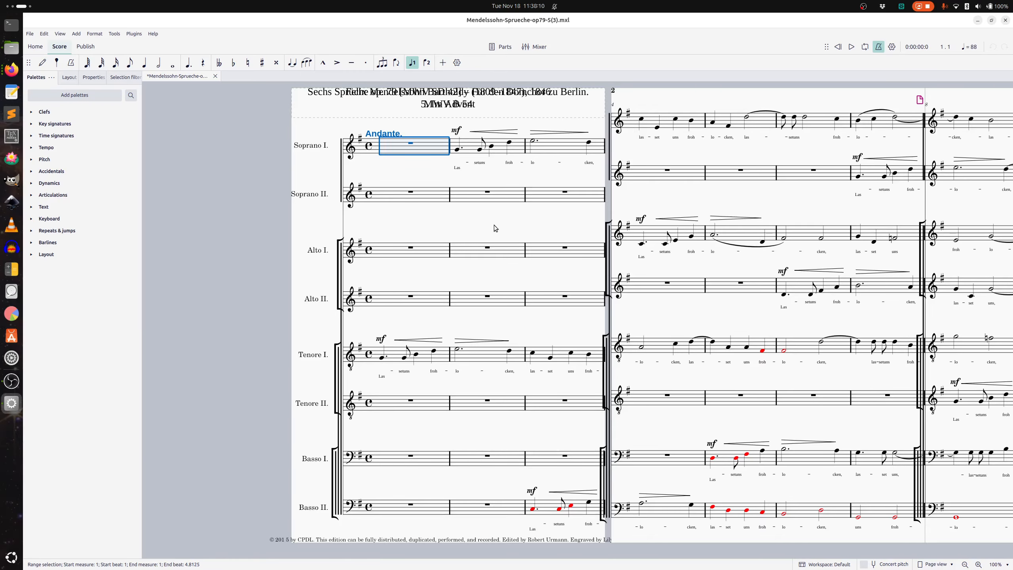
{"action": "scroll", "coordinate": [494, 225], "scroll_direction": "right", "scroll_amount": 15}
{"action": "scroll", "coordinate": [505, 232], "scroll_direction": "right", "scroll_amount": 10}
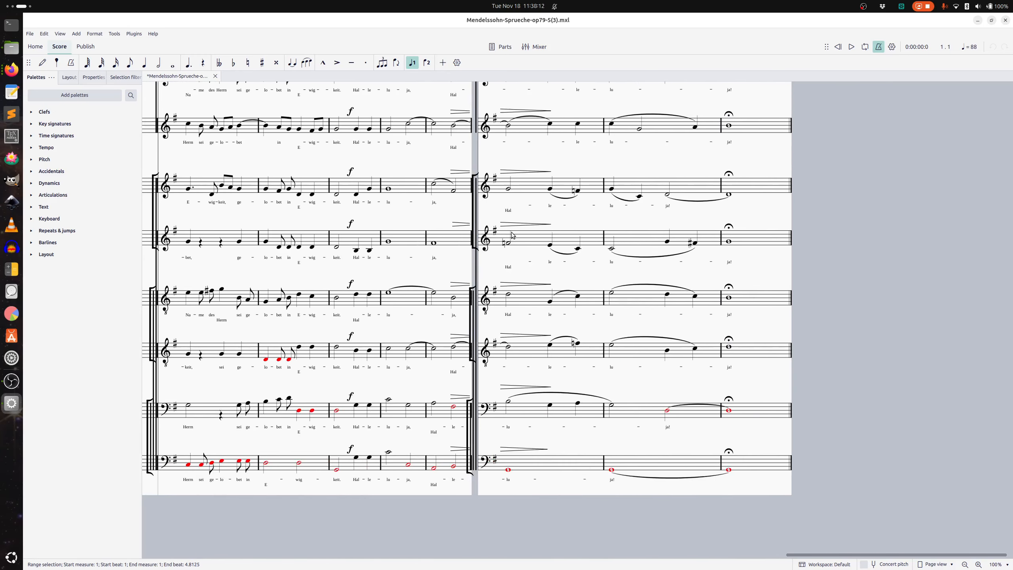
{"action": "left_click", "coordinate": [762, 468], "text": "shift"}
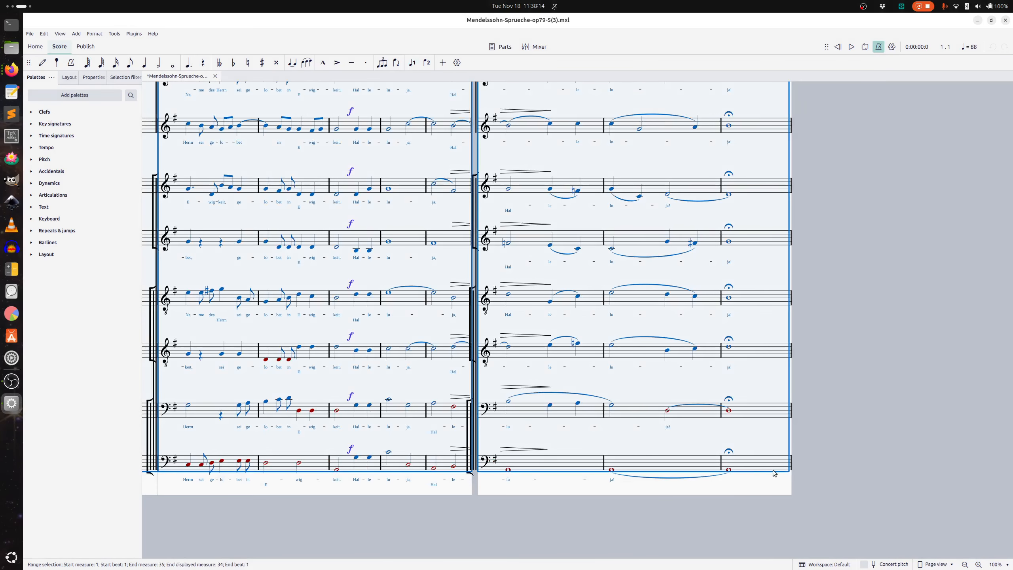
{"action": "scroll", "coordinate": [559, 375], "scroll_direction": "left", "scroll_amount": 15}
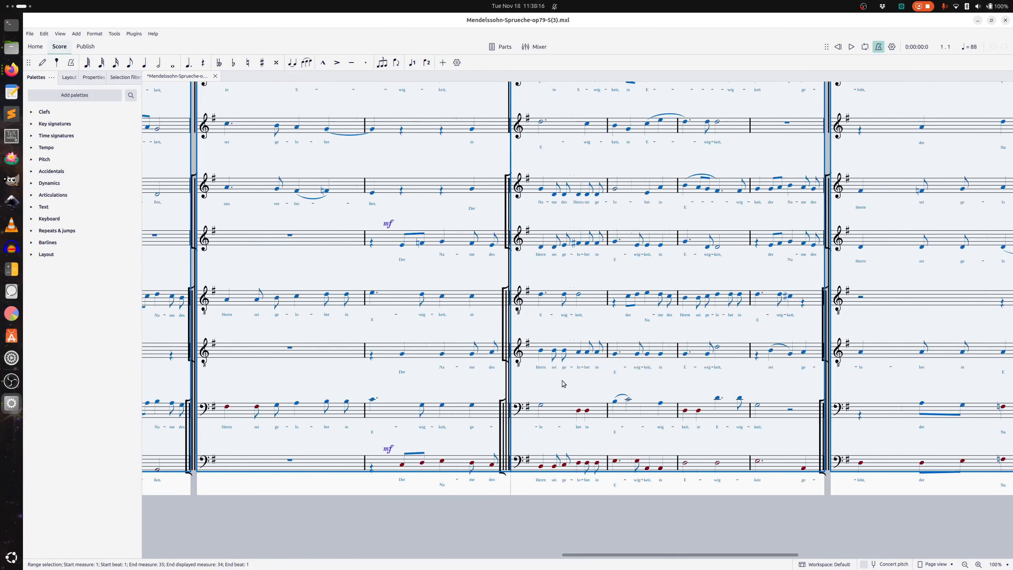
{"action": "scroll", "coordinate": [561, 386], "scroll_direction": "left", "scroll_amount": 15}
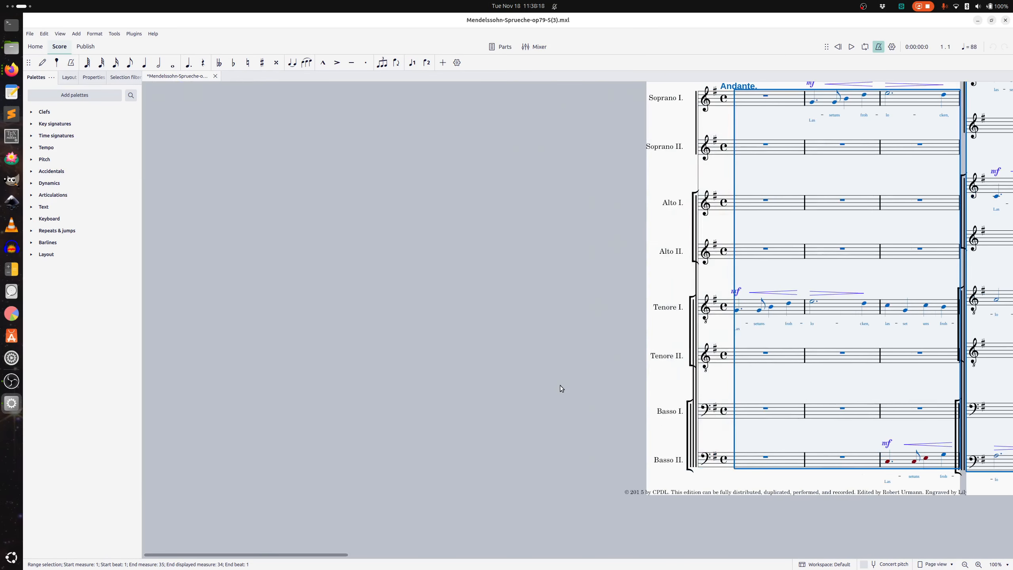
{"action": "scroll", "coordinate": [565, 378], "scroll_direction": "up", "scroll_amount": 4}
{"action": "scroll", "coordinate": [576, 331], "scroll_direction": "down", "scroll_amount": 1}
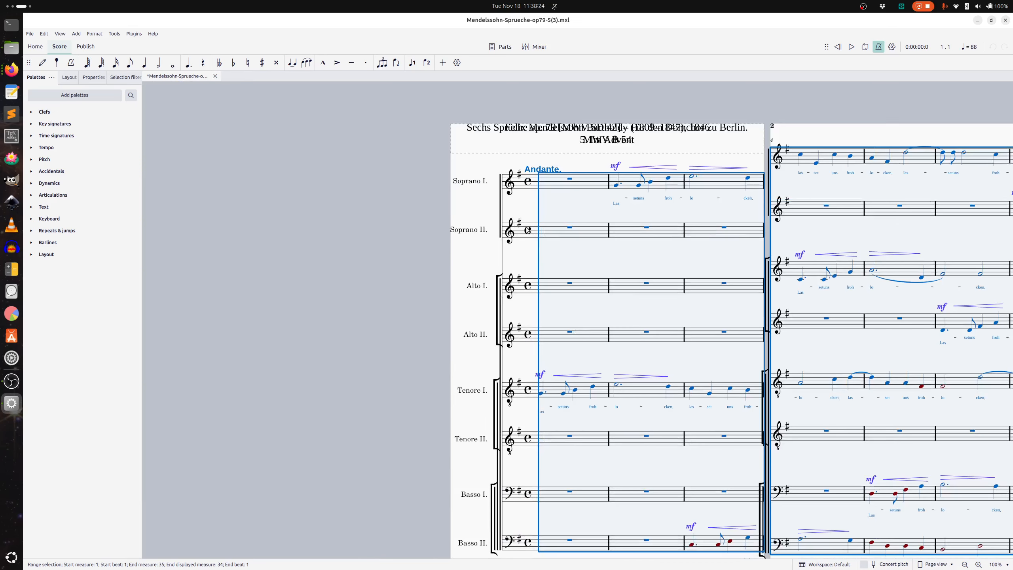
Step: Clear the range selection, then select and copy all the music in the imported score
{"action": "left_click", "coordinate": [488, 161]}
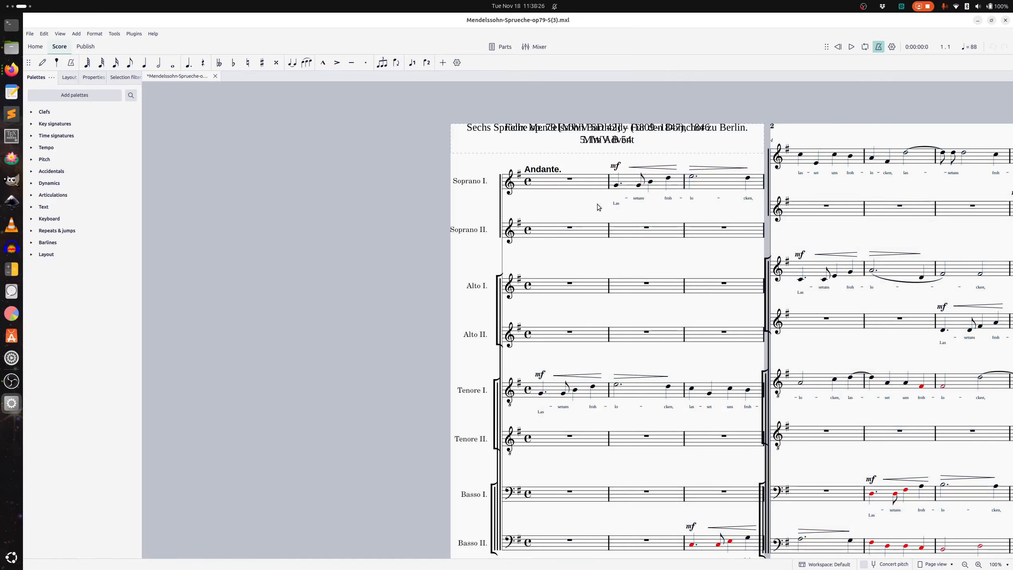
{"action": "key", "text": "ctrl+a"}
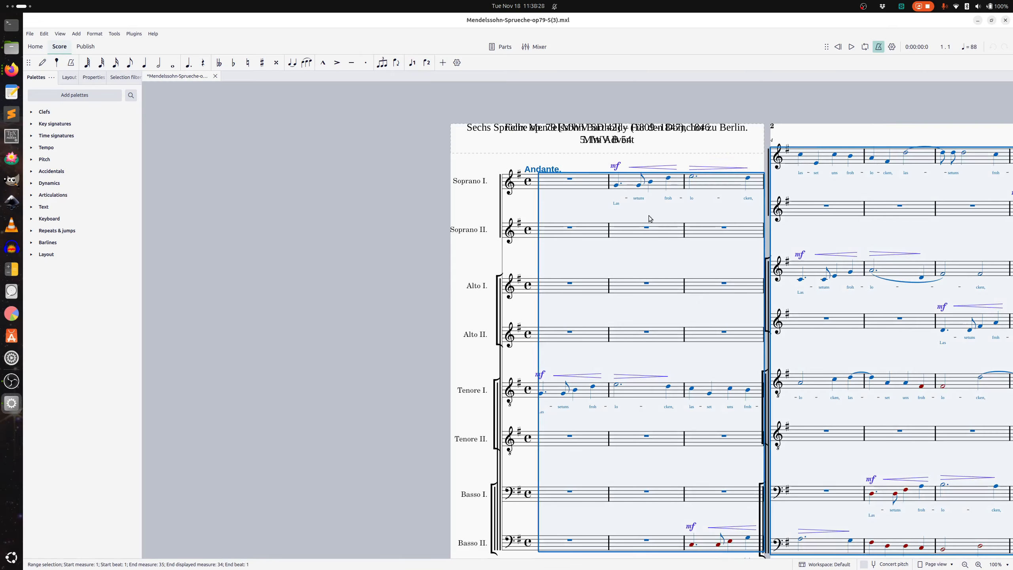
{"action": "scroll", "coordinate": [658, 226], "scroll_direction": "down", "scroll_amount": 2}
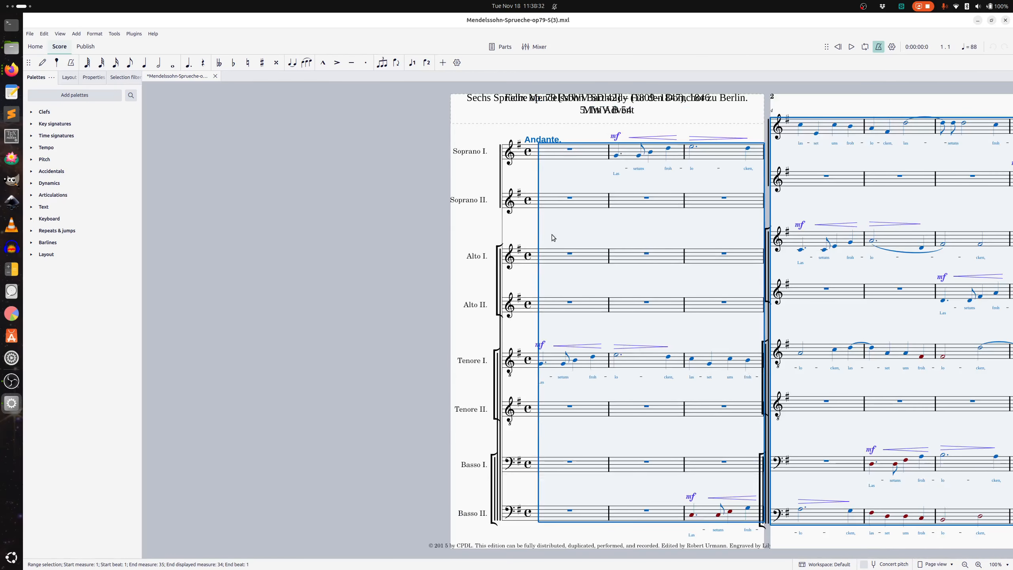
Step: Start a new score and add two vocal instruments each of Soprano, Alto, Tenor and Bass
{"action": "left_click", "coordinate": [30, 34]}
{"action": "left_click", "coordinate": [35, 47]}
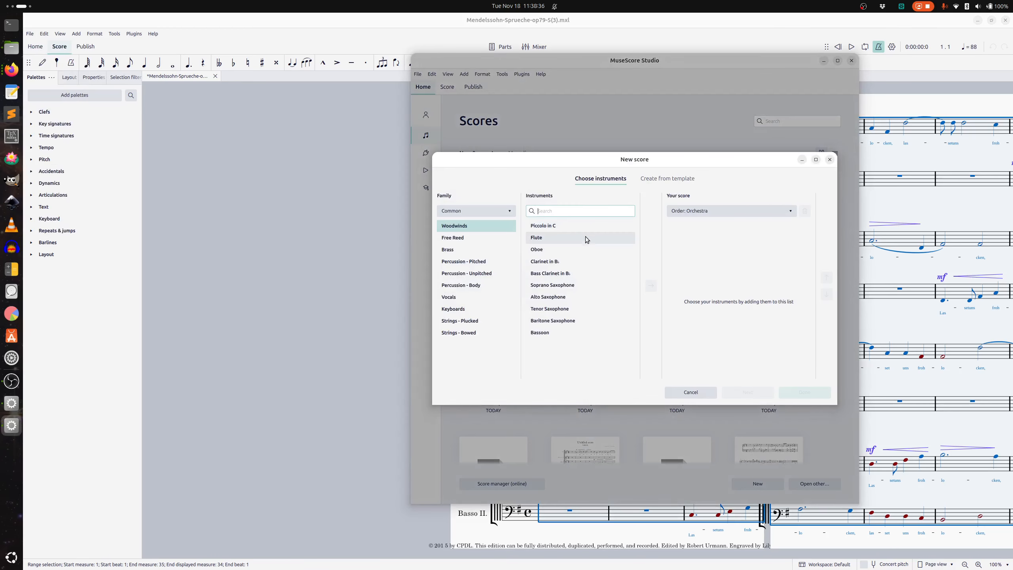
{"action": "left_click", "coordinate": [450, 296]}
{"action": "left_click", "coordinate": [559, 226]}
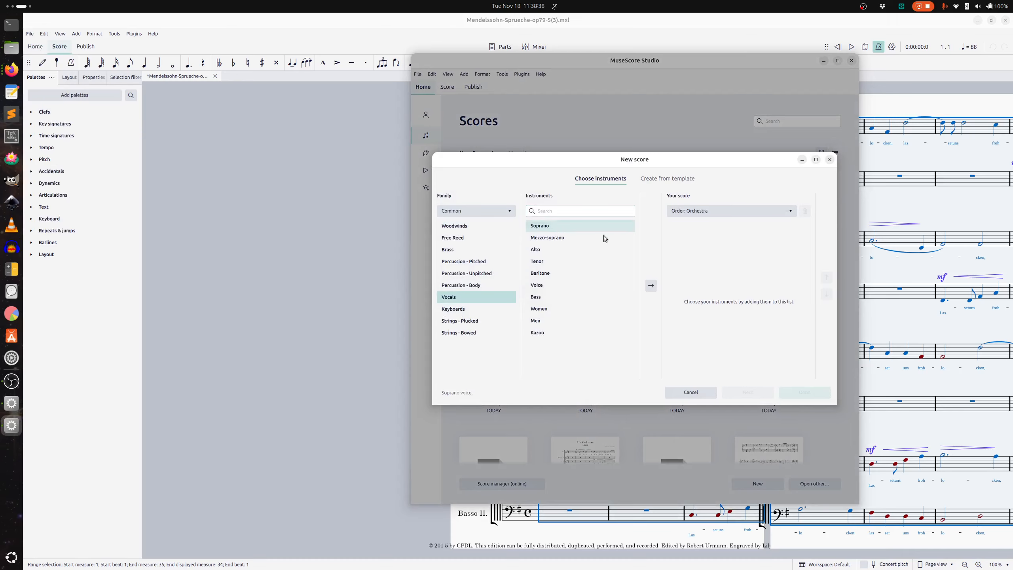
{"action": "double_click", "coordinate": [651, 288]}
{"action": "left_click", "coordinate": [559, 250]}
{"action": "double_click", "coordinate": [648, 286]}
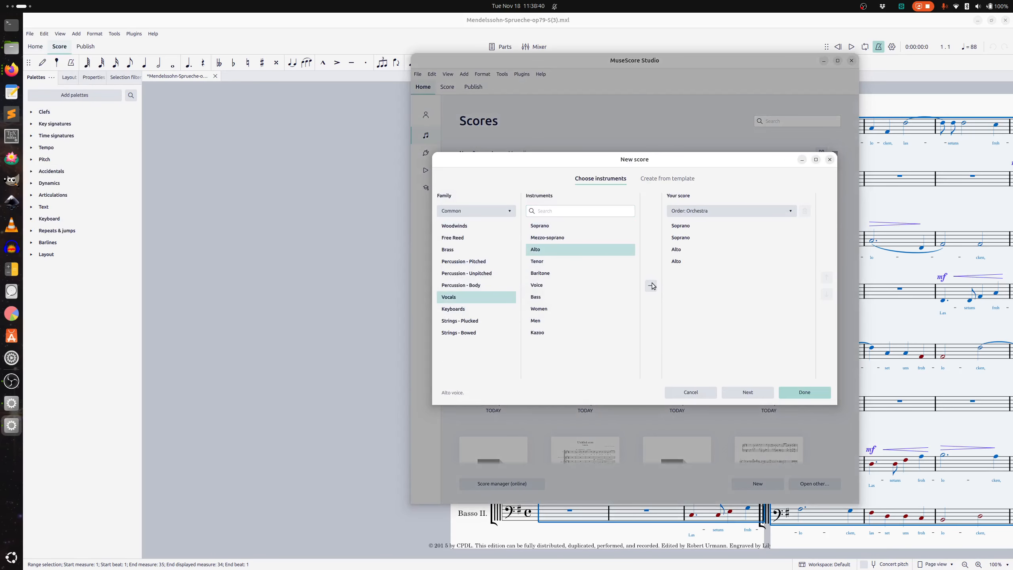
{"action": "left_click", "coordinate": [651, 286]}
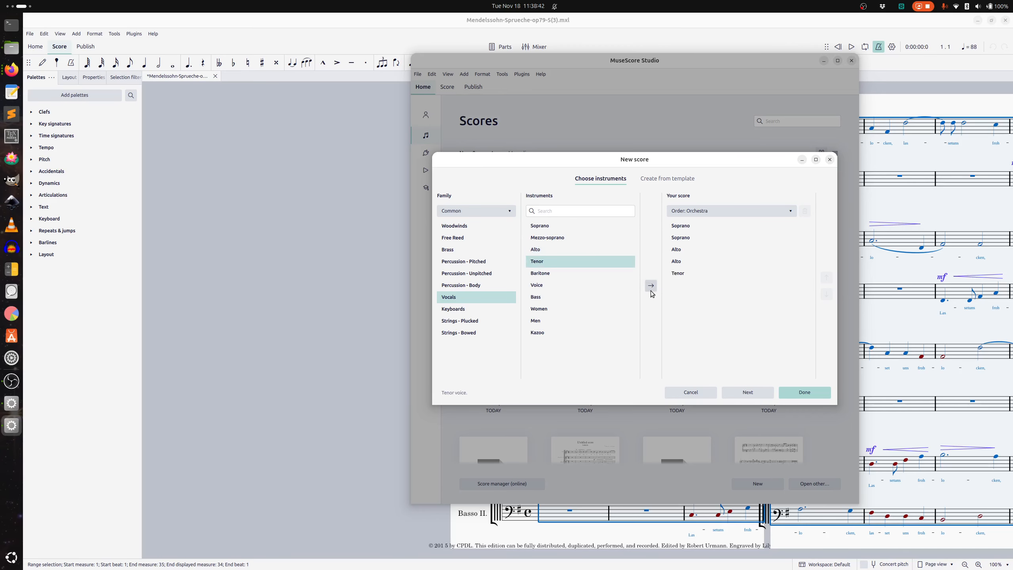
{"action": "left_click", "coordinate": [651, 285]}
{"action": "left_click", "coordinate": [566, 297]}
{"action": "left_click", "coordinate": [652, 286]}
{"action": "left_click", "coordinate": [652, 285]}
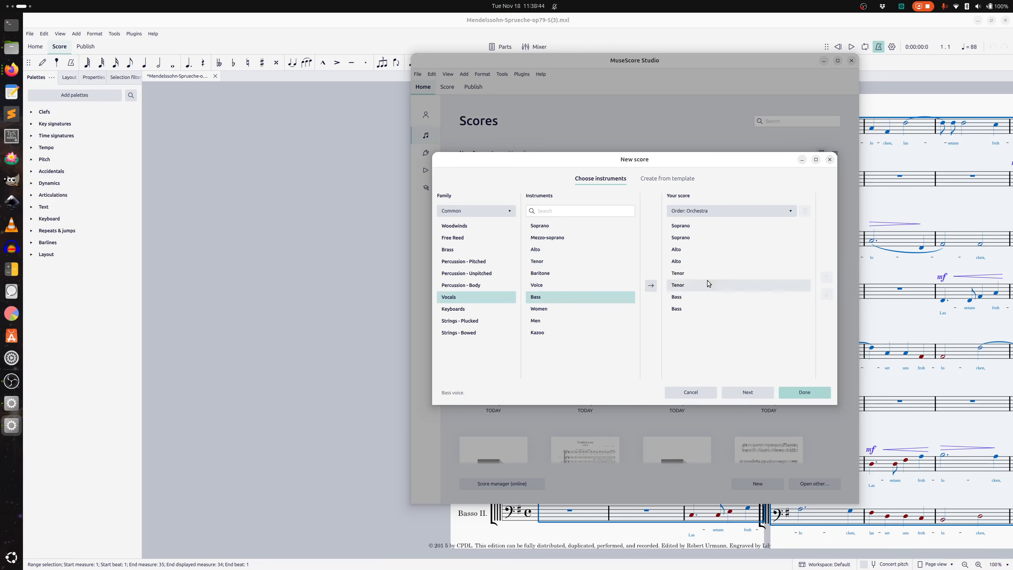
Step: Set the new score's key signature to G major, create the score and maximize its window
{"action": "left_click", "coordinate": [748, 392]}
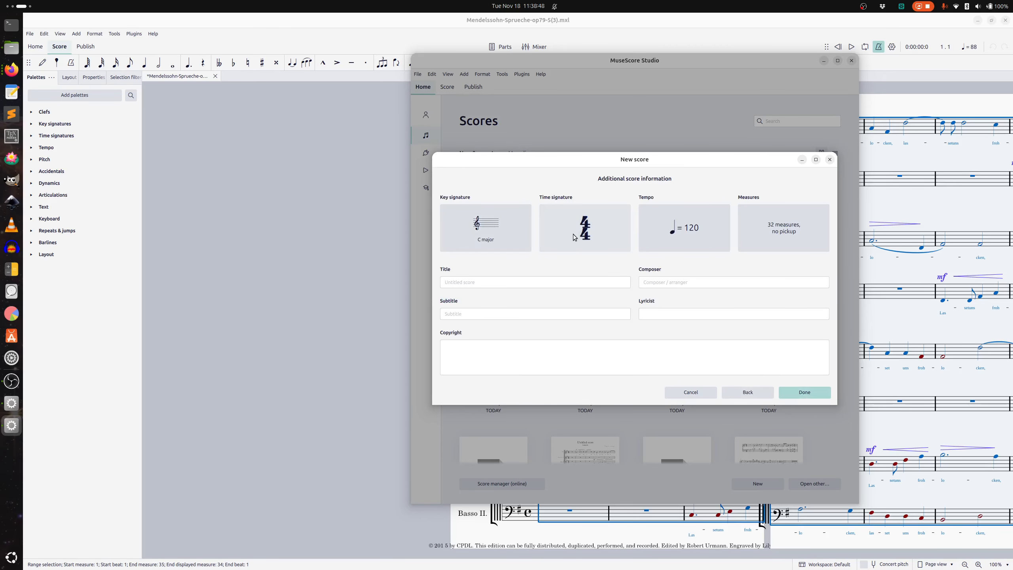
{"action": "left_click", "coordinate": [517, 244]}
{"action": "left_click", "coordinate": [498, 299]}
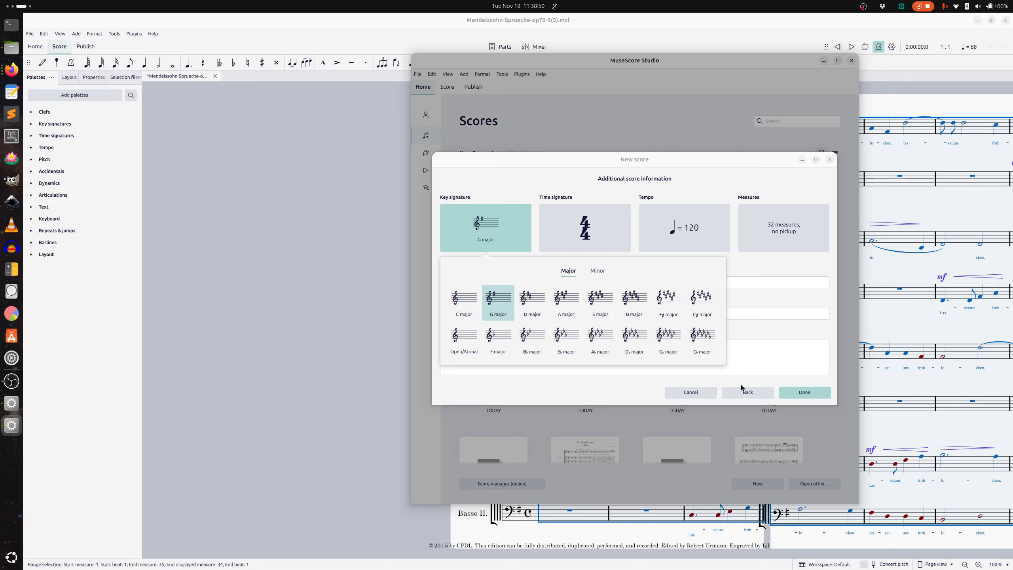
{"action": "left_click", "coordinate": [807, 391]}
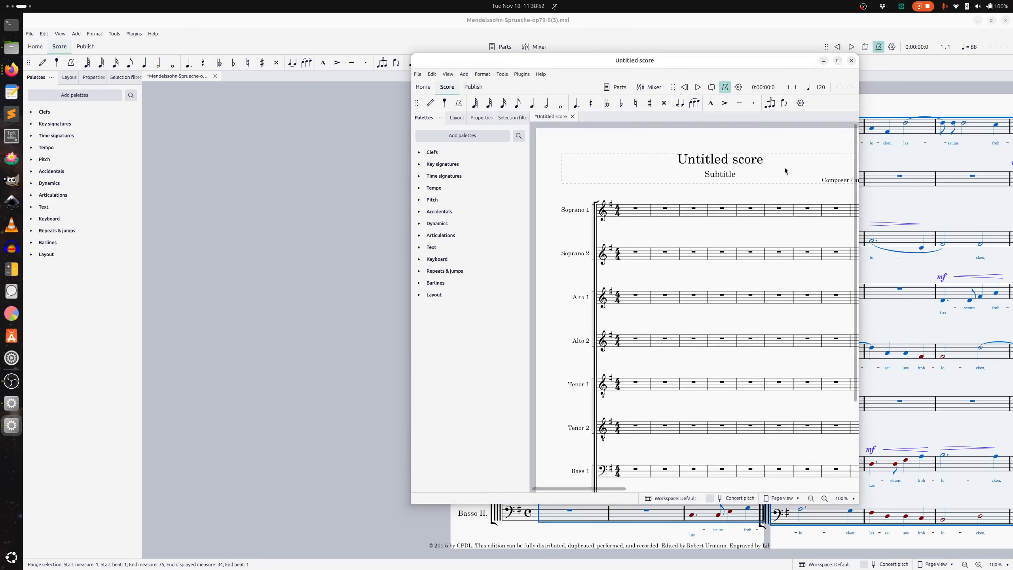
{"action": "left_click", "coordinate": [838, 61]}
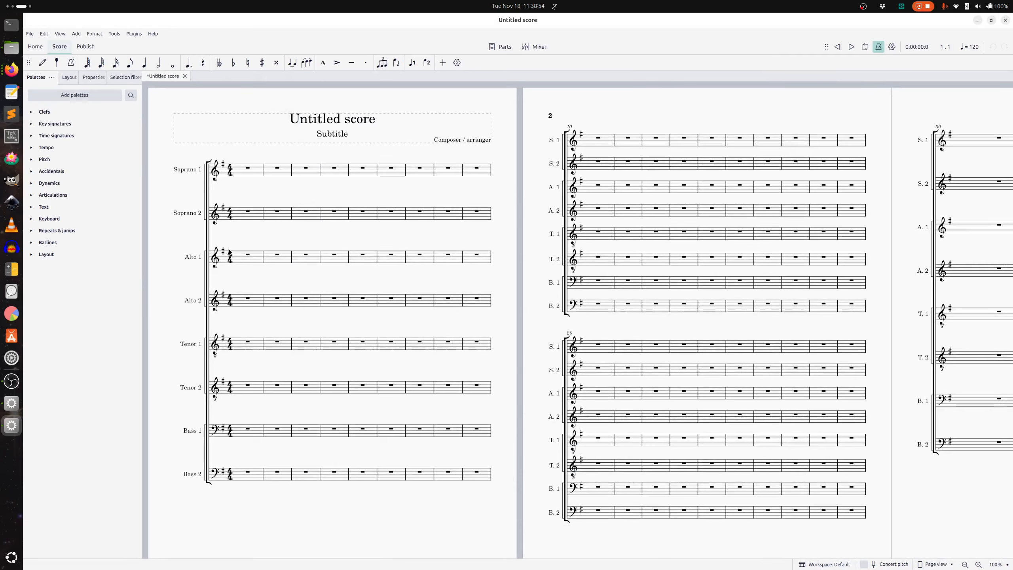
Step: Paste the copied music into the new score starting at Soprano 1's first measure, and check the result across the pages
{"action": "left_click", "coordinate": [256, 175]}
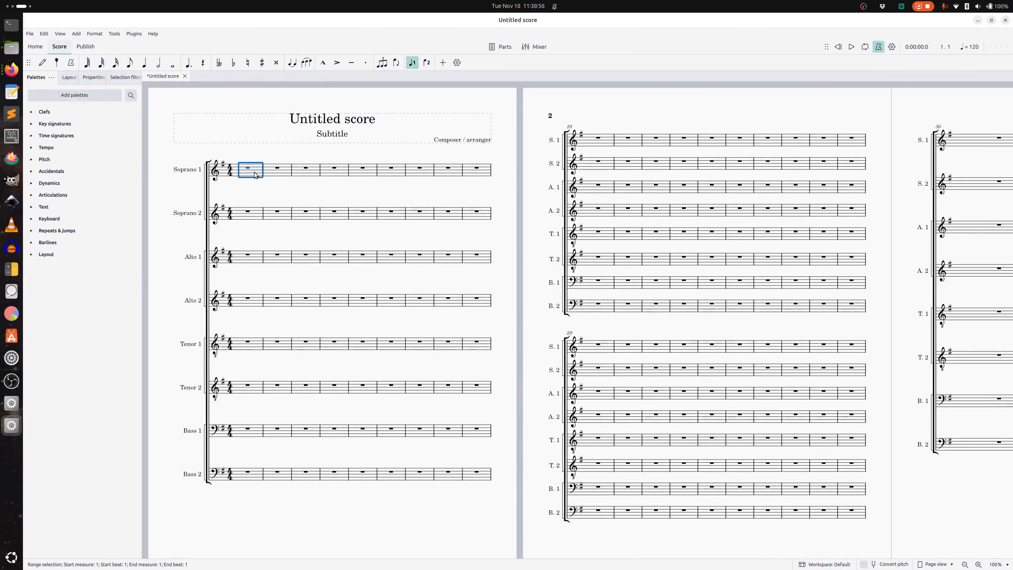
{"action": "key", "text": "ctrl+v"}
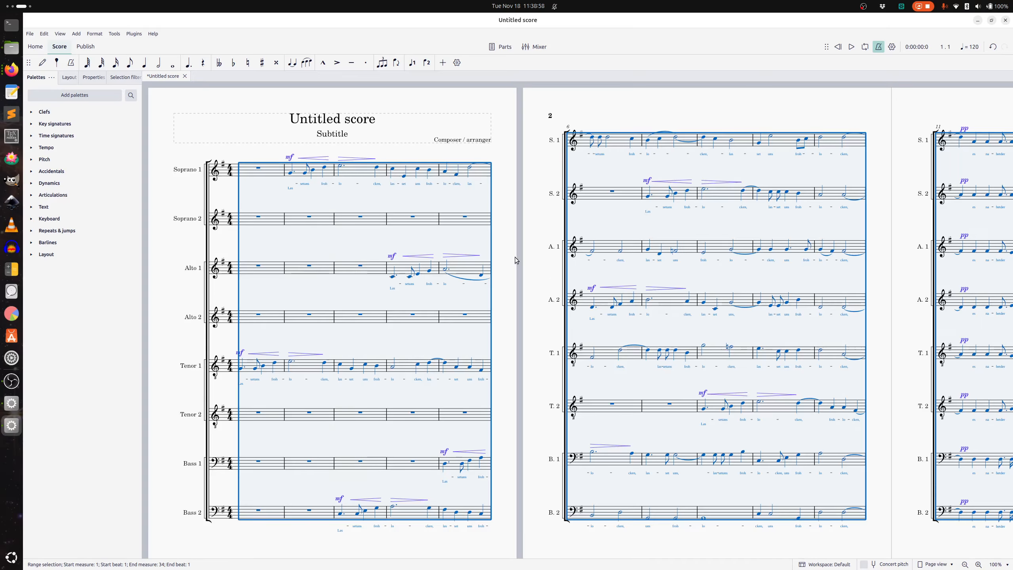
{"action": "key", "text": "Escape"}
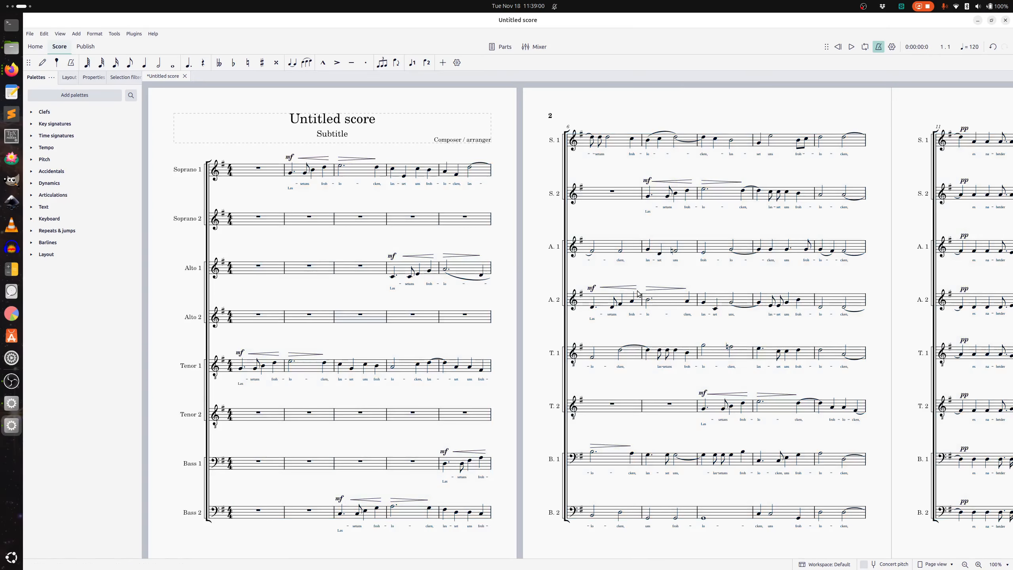
{"action": "scroll", "coordinate": [752, 249], "scroll_direction": "down", "scroll_amount": 5}
{"action": "scroll", "coordinate": [751, 249], "scroll_direction": "up", "scroll_amount": 5}
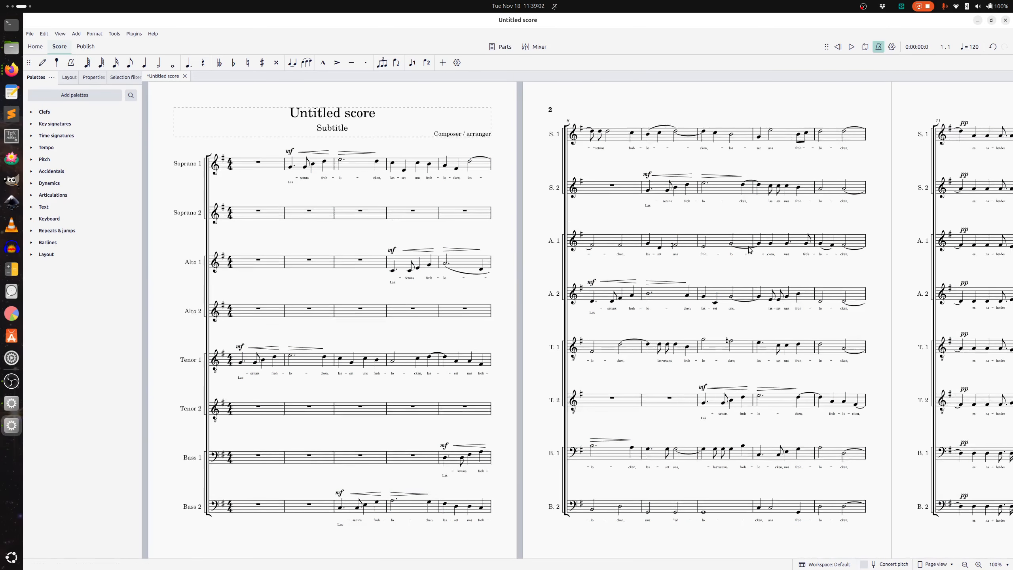
{"action": "scroll", "coordinate": [753, 250], "scroll_direction": "right", "scroll_amount": 15}
{"action": "scroll", "coordinate": [753, 251], "scroll_direction": "right", "scroll_amount": 20}
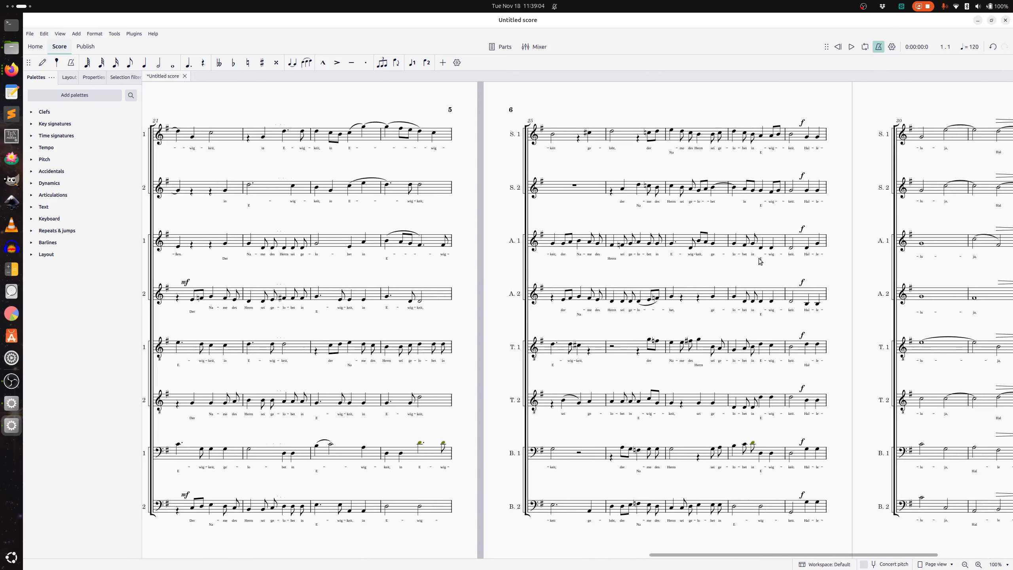
{"action": "scroll", "coordinate": [762, 268], "scroll_direction": "left", "scroll_amount": 20}
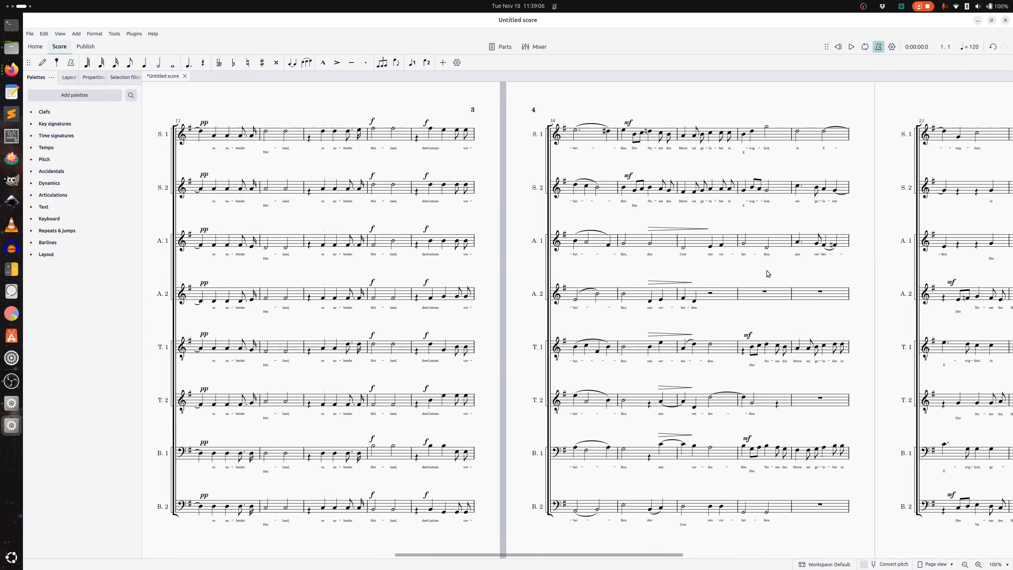
{"action": "scroll", "coordinate": [768, 272], "scroll_direction": "left", "scroll_amount": 5}
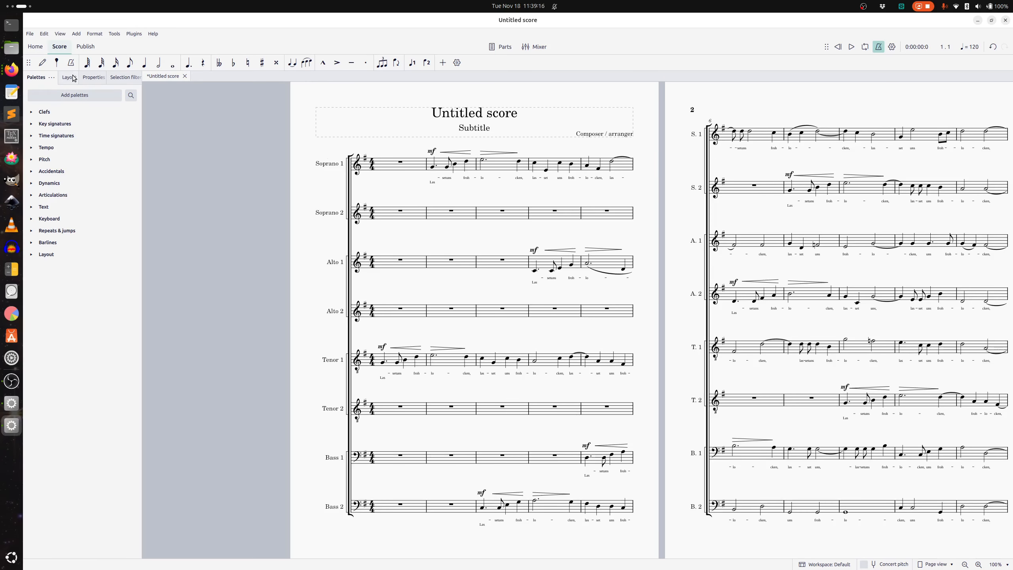
Step: Add four Voice instruments from the Vocals family to the score
{"action": "left_click", "coordinate": [92, 79]}
{"action": "left_click", "coordinate": [58, 79]}
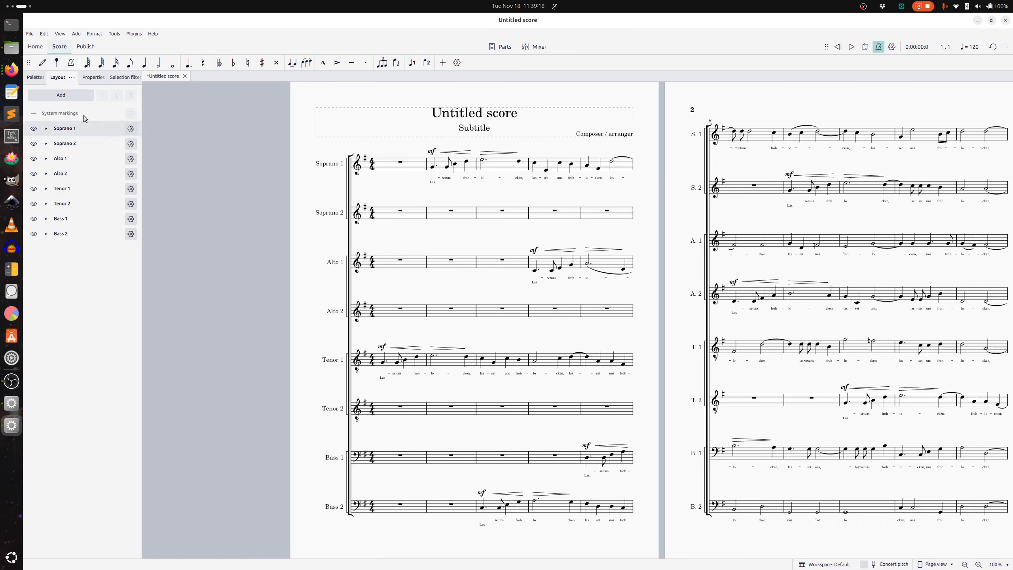
{"action": "left_click", "coordinate": [71, 98]}
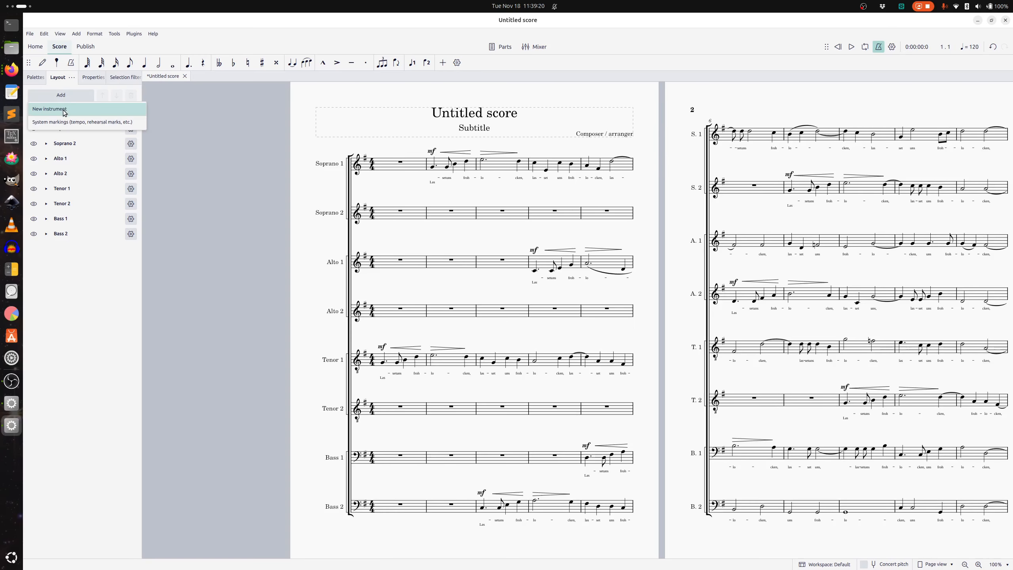
{"action": "left_click", "coordinate": [64, 110]}
{"action": "left_click", "coordinate": [360, 306]}
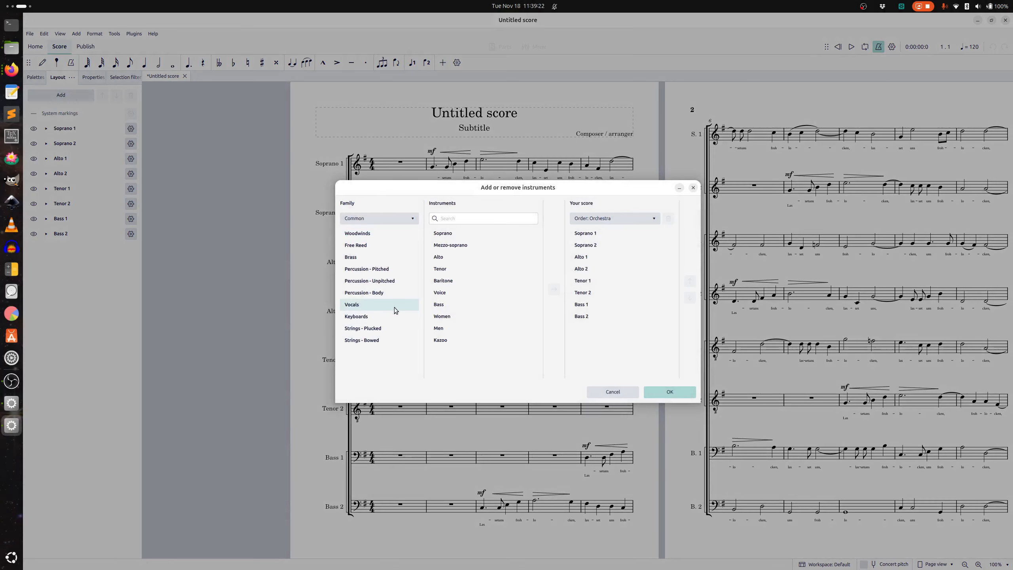
{"action": "left_click", "coordinate": [442, 294]}
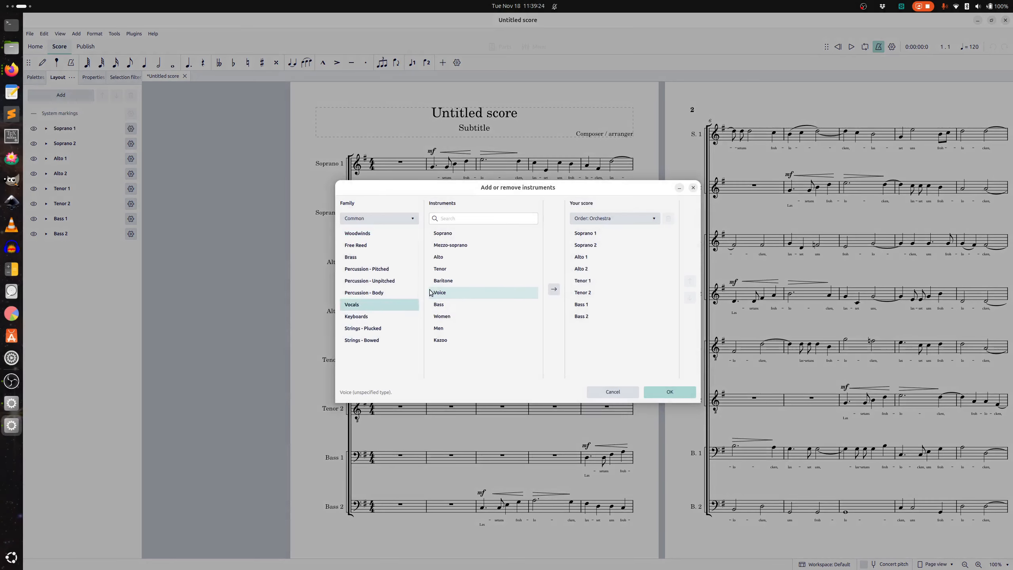
{"action": "left_click", "coordinate": [554, 289]}
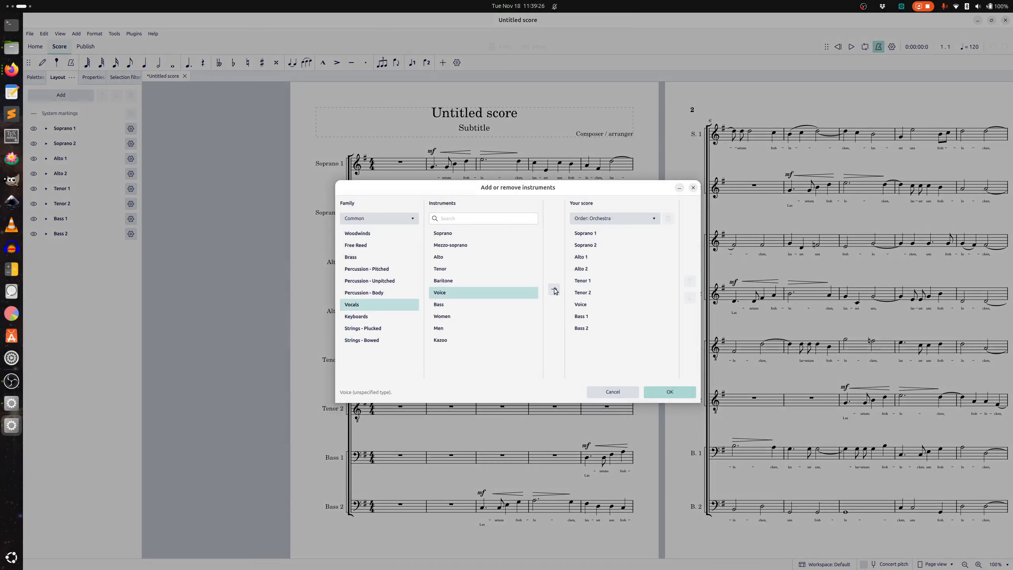
{"action": "left_click", "coordinate": [554, 290]}
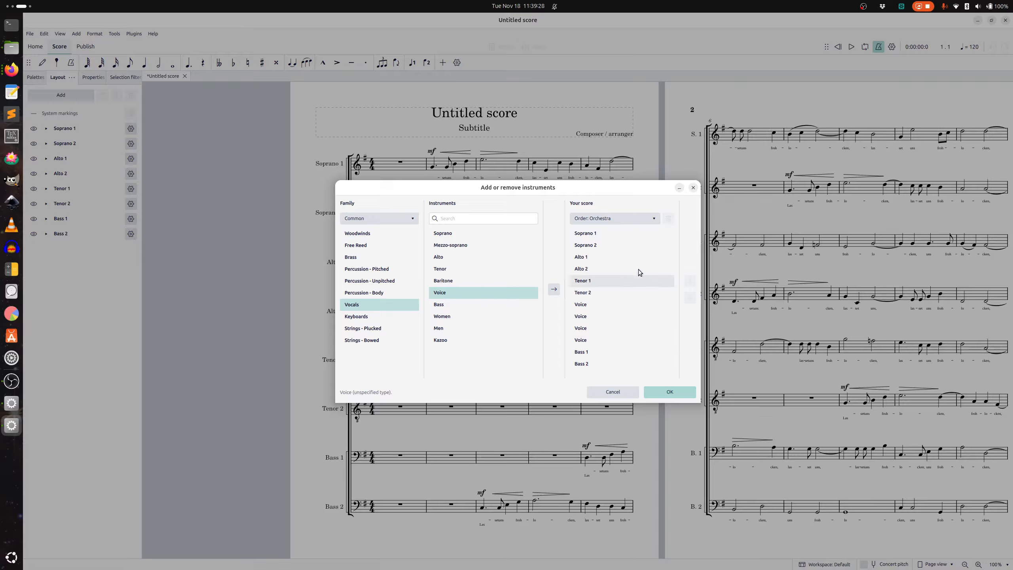
{"action": "left_click", "coordinate": [679, 393]}
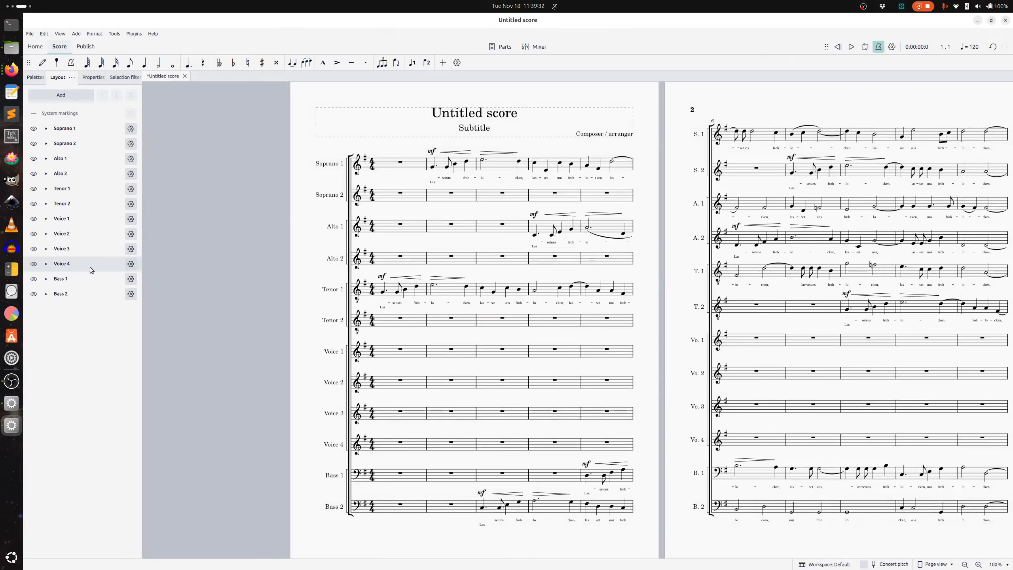
Step: Reorder the staves so Voice 1 follows Soprano 1, Voice 2 follows Alto 2, and Voices 3 and 4 follow Bass 2
{"action": "left_click_drag", "start_coordinate": [84, 267], "coordinate": [89, 297]}
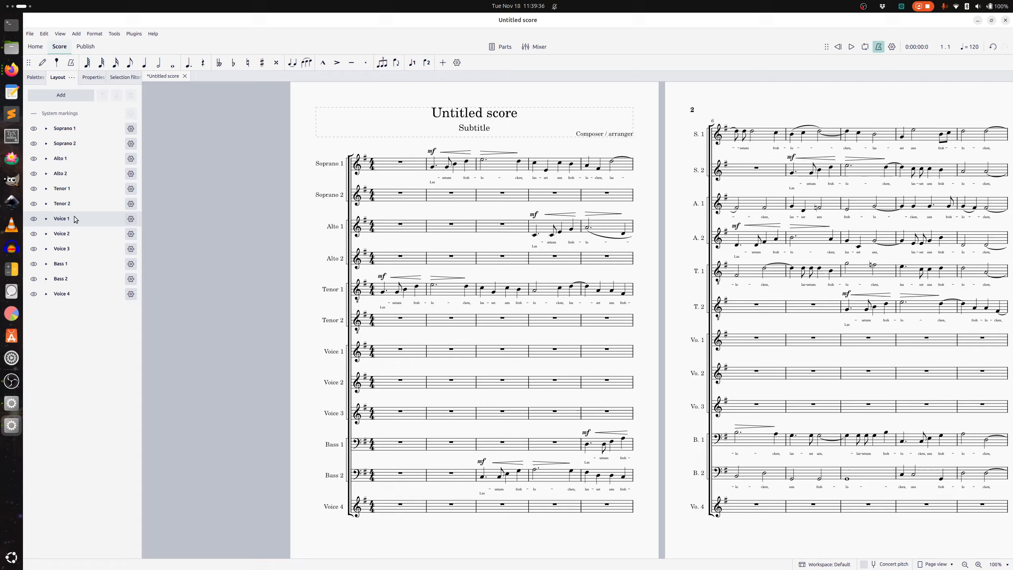
{"action": "left_click_drag", "start_coordinate": [75, 216], "coordinate": [89, 137]}
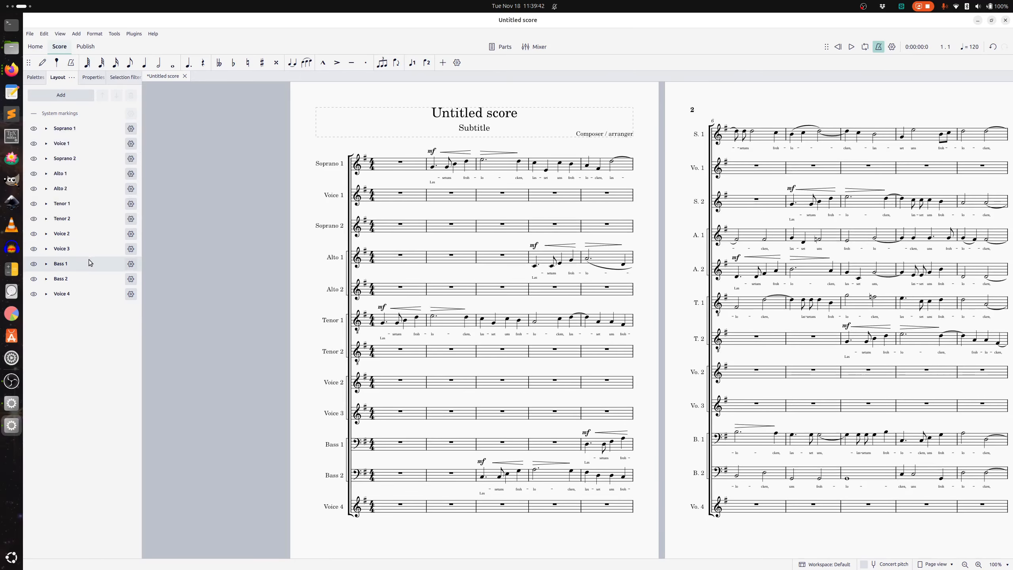
{"action": "left_click_drag", "start_coordinate": [81, 234], "coordinate": [85, 194]}
{"action": "left_click_drag", "start_coordinate": [76, 250], "coordinate": [85, 281]}
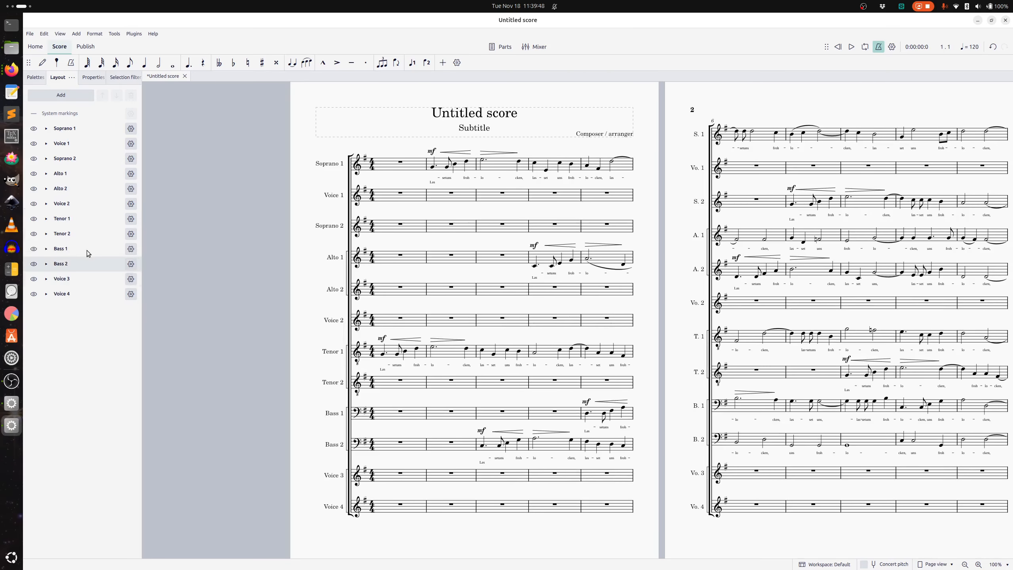
Step: Hide the Voice 4, Voice 3, Bass 2, Bass 1, Tenor 2 and Tenor 1 staves
{"action": "left_click", "coordinate": [34, 294]}
{"action": "left_click", "coordinate": [34, 279]}
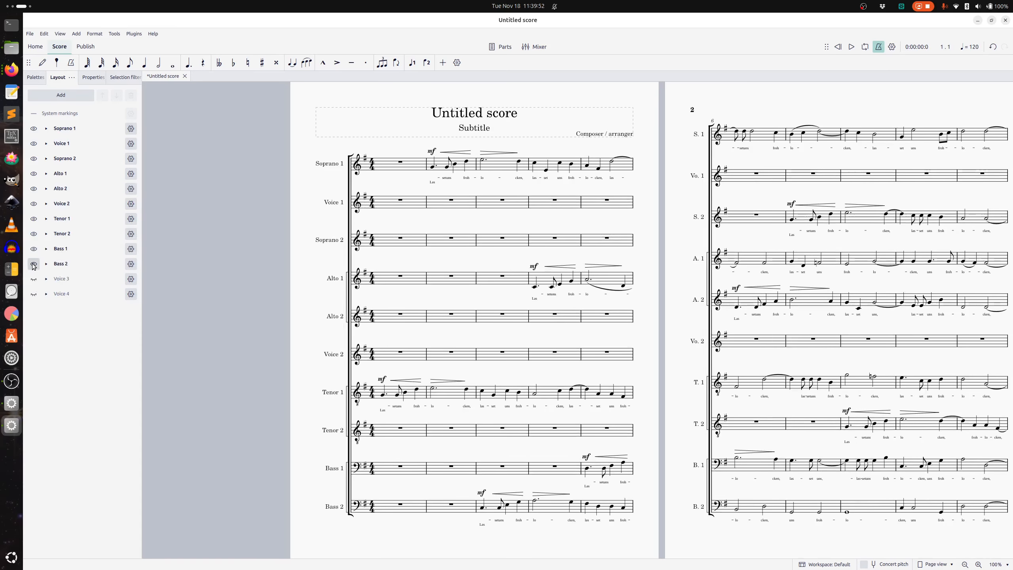
{"action": "left_click", "coordinate": [34, 264]}
{"action": "left_click", "coordinate": [34, 249]}
{"action": "left_click", "coordinate": [34, 234]}
{"action": "left_click", "coordinate": [34, 219]}
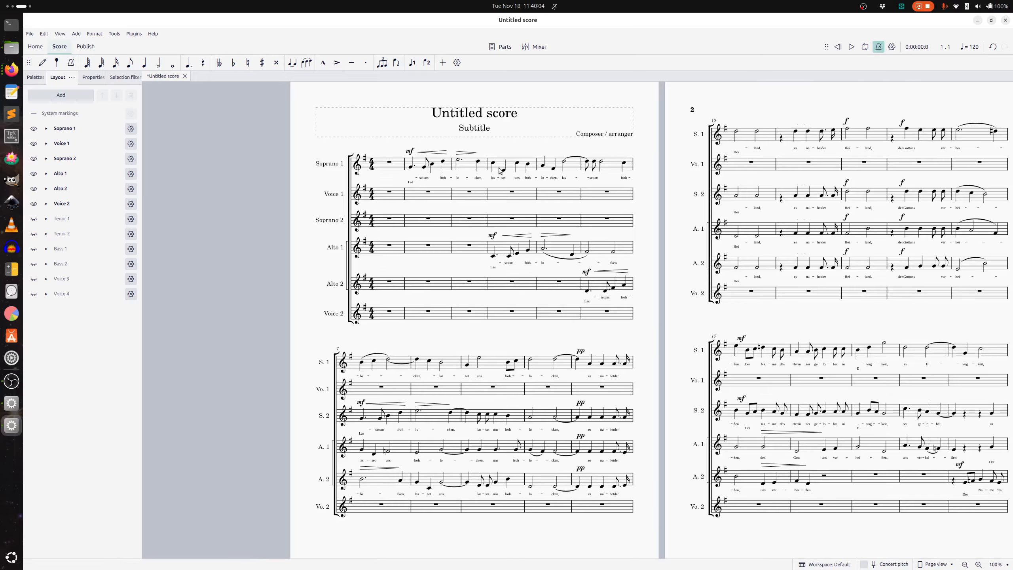
Step: Copy the entire Soprano 1 part and paste it into Voice 1 starting at the first measure
{"action": "scroll", "coordinate": [722, 210], "scroll_direction": "down", "scroll_amount": 1}
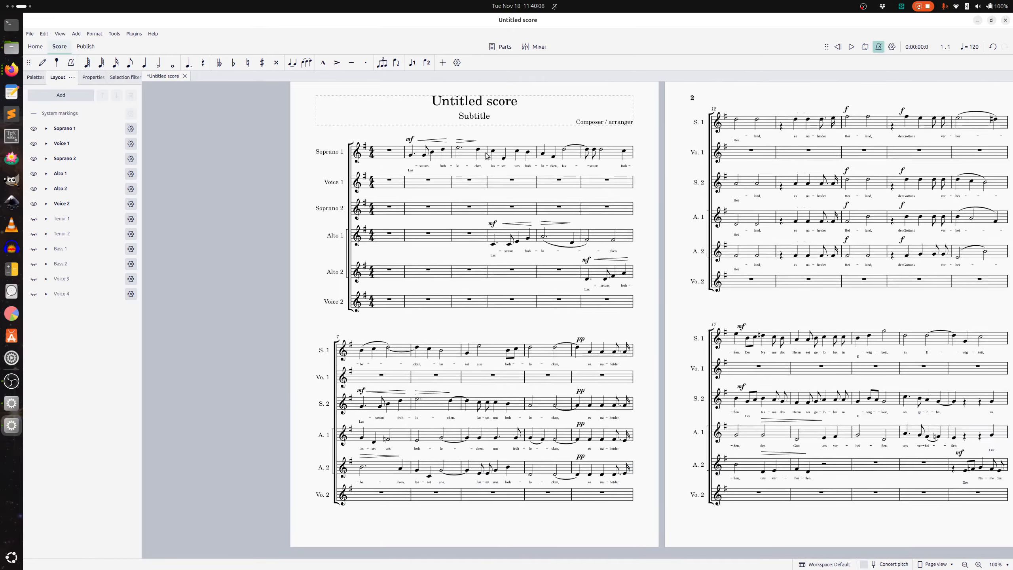
{"action": "left_click", "coordinate": [337, 154]}
{"action": "left_click", "coordinate": [387, 157]}
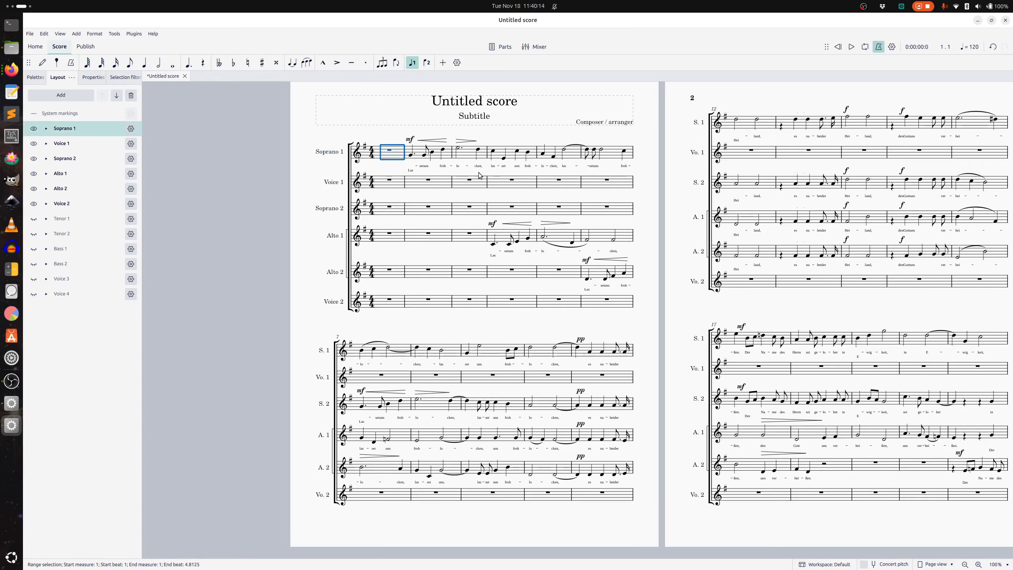
{"action": "scroll", "coordinate": [488, 174], "scroll_direction": "right", "scroll_amount": 10}
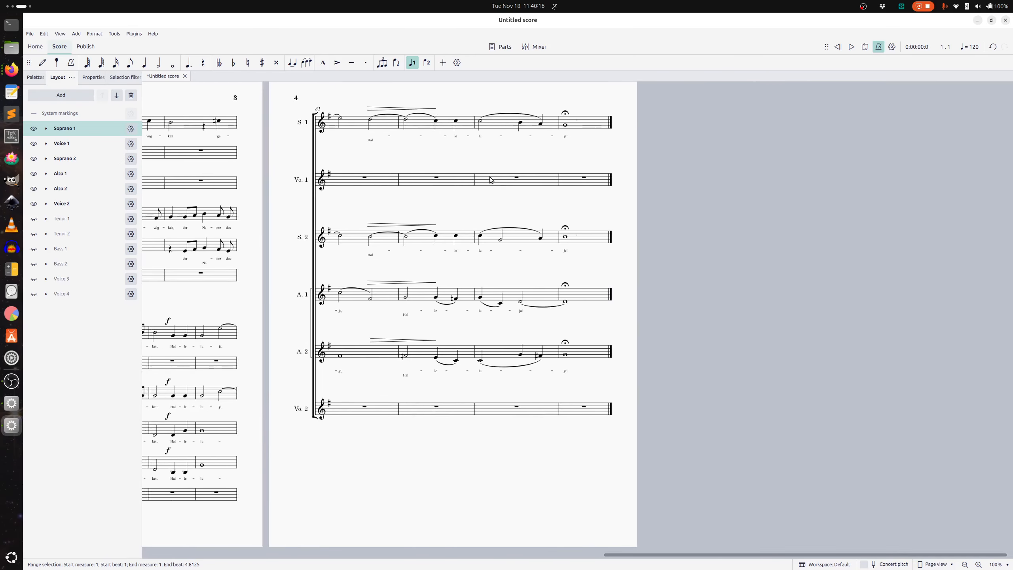
{"action": "left_click", "coordinate": [705, 127], "text": "shift"}
{"action": "scroll", "coordinate": [533, 242], "scroll_direction": "left", "scroll_amount": 10}
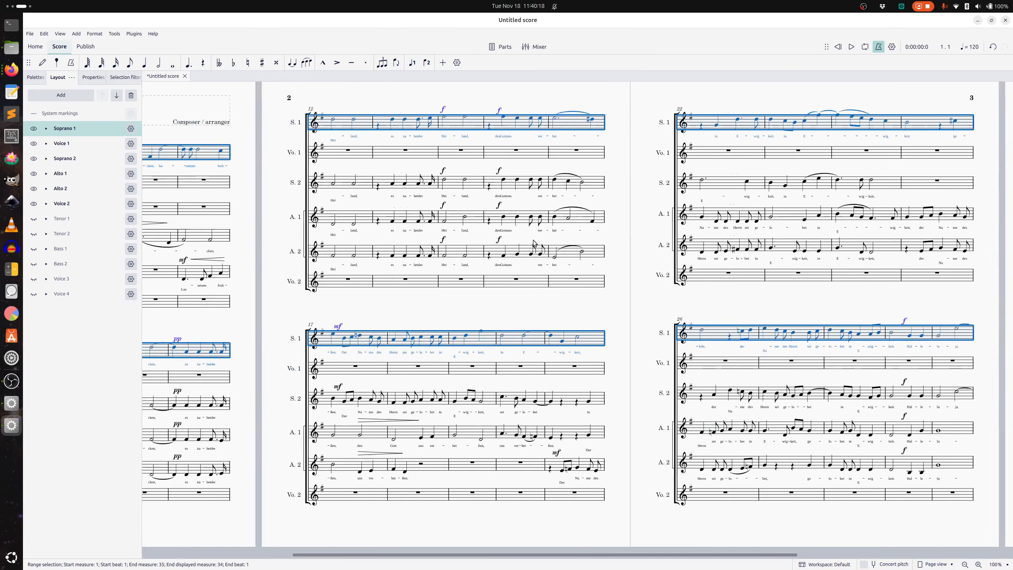
{"action": "scroll", "coordinate": [535, 245], "scroll_direction": "left", "scroll_amount": 1}
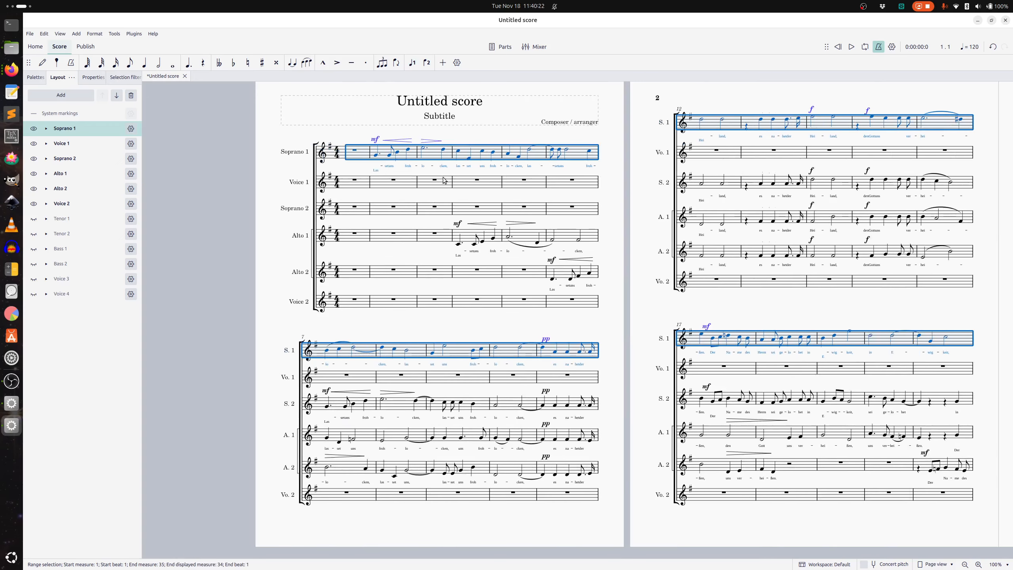
{"action": "left_click", "coordinate": [358, 186]}
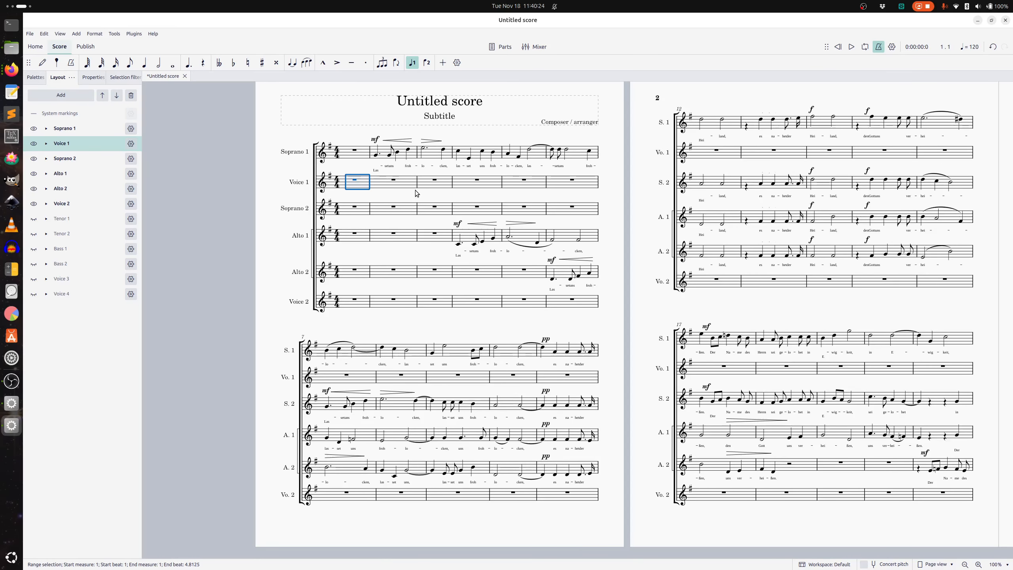
{"action": "key", "text": "ctrl+v"}
{"action": "left_click", "coordinate": [466, 234]}
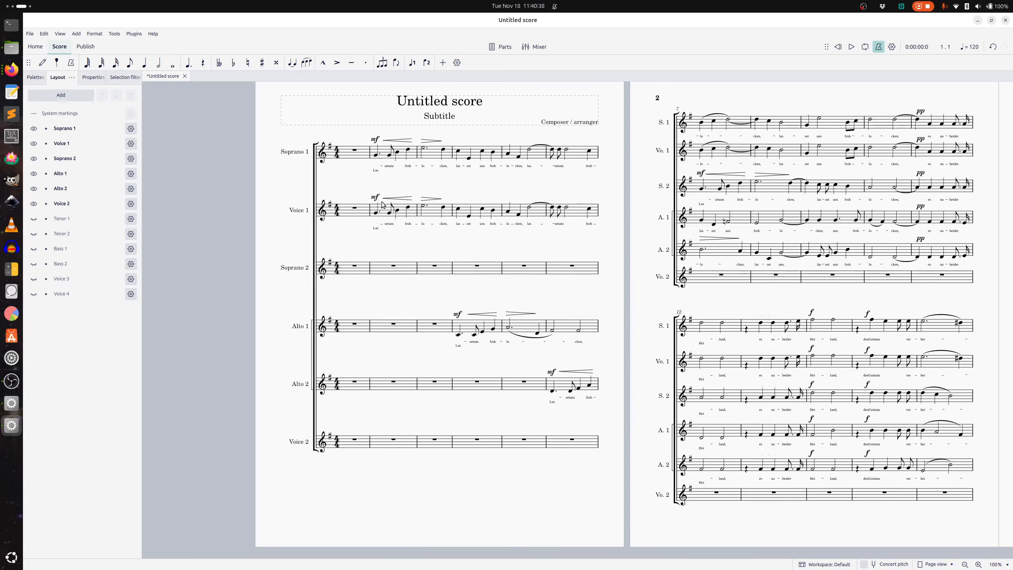
Step: Implode the full range of Voice 1, Soprano 2, Alto 1 and Alto 2 into the Voice 1 staff
{"action": "left_click", "coordinate": [361, 210]}
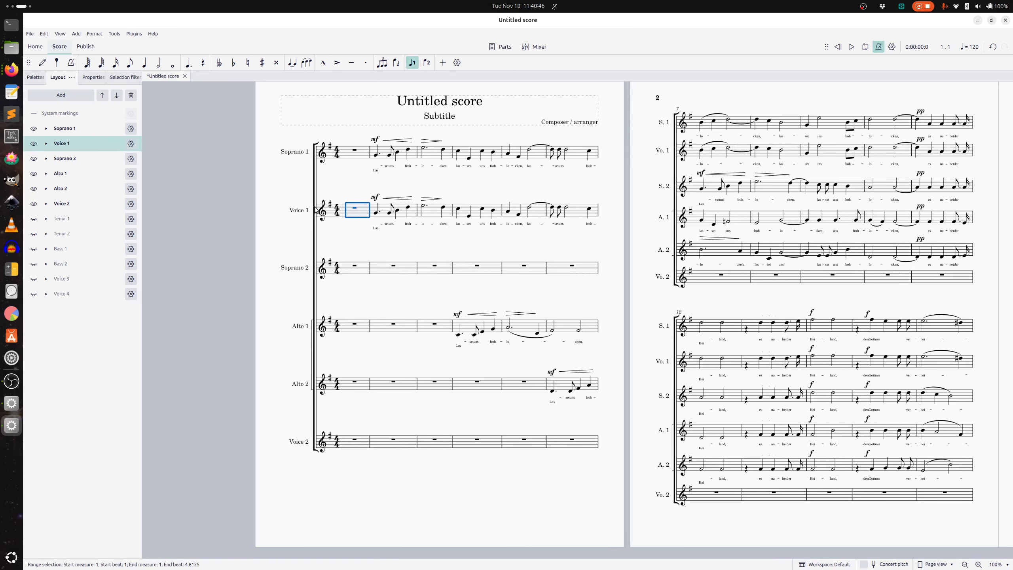
{"action": "scroll", "coordinate": [582, 301], "scroll_direction": "right", "scroll_amount": 15}
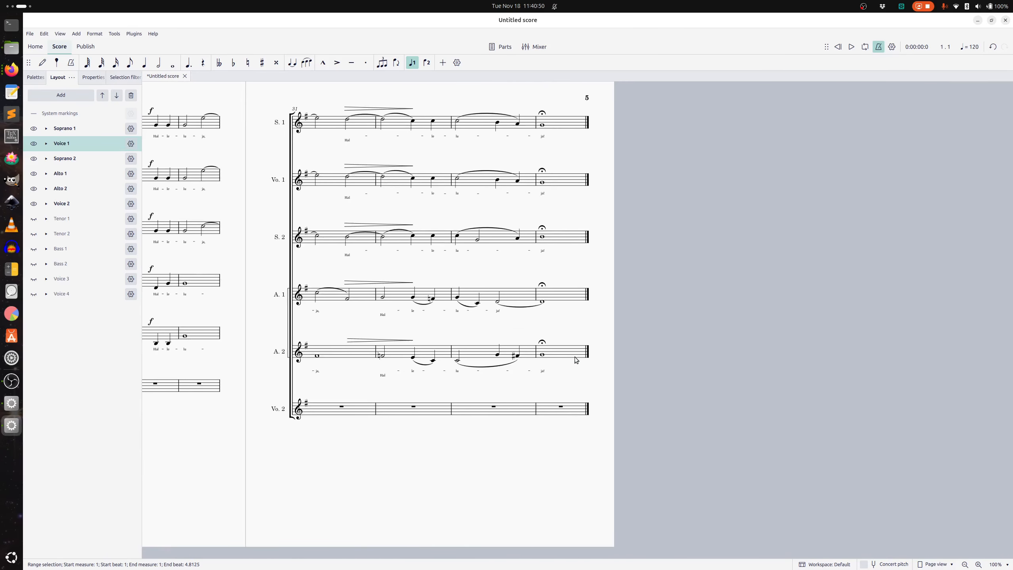
{"action": "left_click", "coordinate": [546, 361], "text": "shift"}
{"action": "scroll", "coordinate": [554, 389], "scroll_direction": "left", "scroll_amount": 10}
{"action": "scroll", "coordinate": [557, 389], "scroll_direction": "left", "scroll_amount": 5}
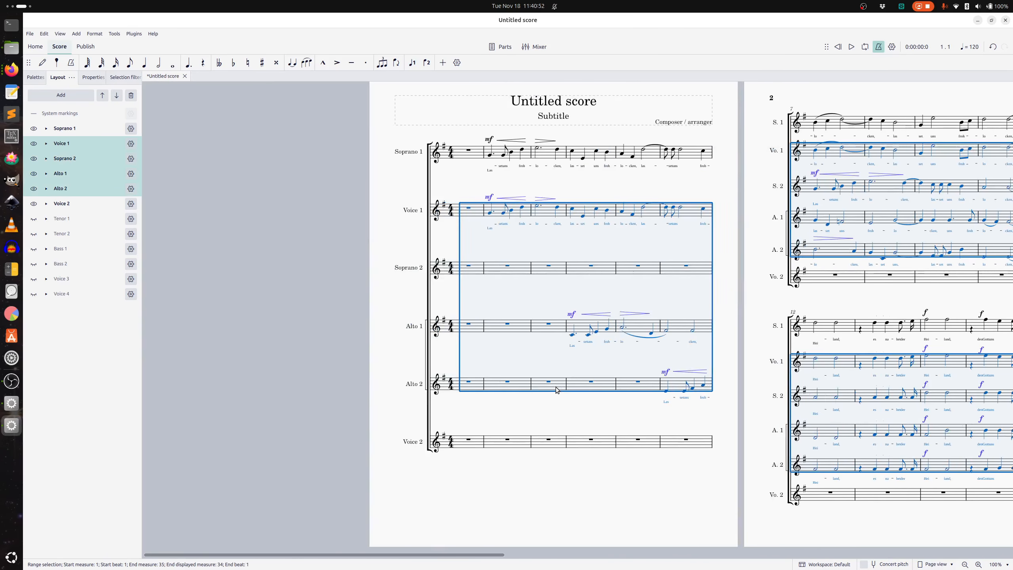
{"action": "scroll", "coordinate": [625, 354], "scroll_direction": "up", "scroll_amount": 3}
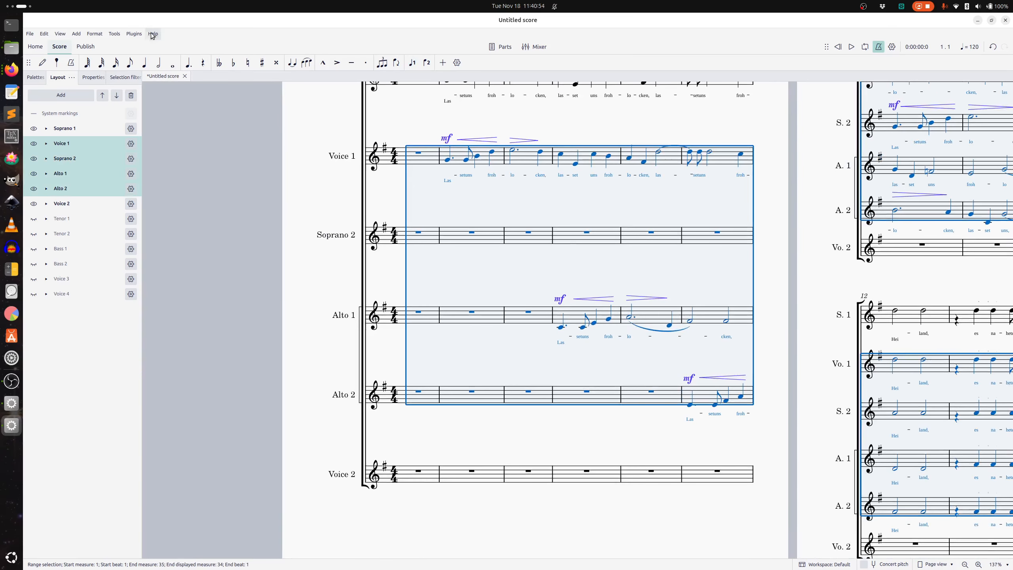
{"action": "left_click", "coordinate": [115, 35]}
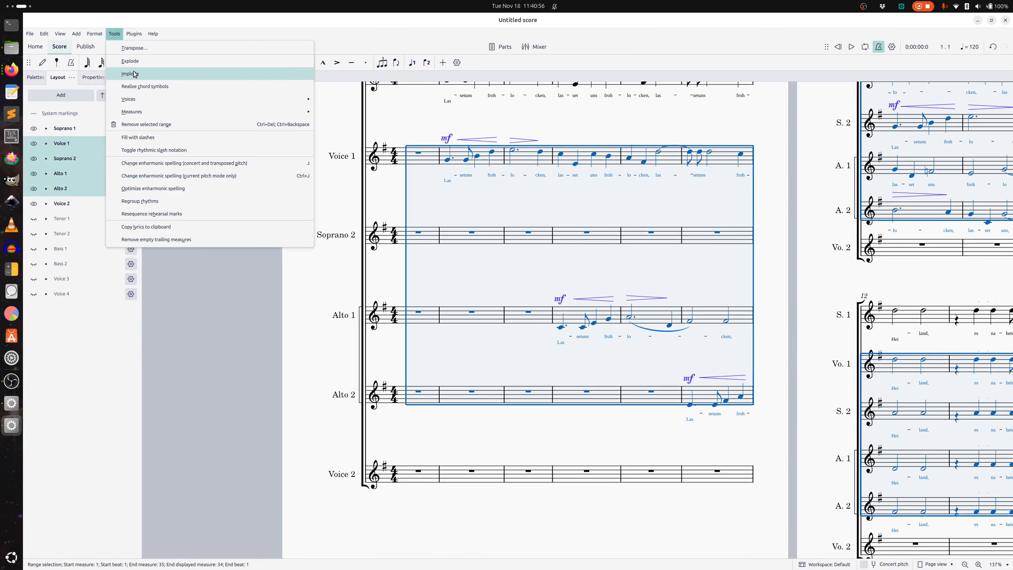
{"action": "left_click", "coordinate": [132, 74]}
Step: Examine the imploded notes, lyrics and dynamics of the Voice 1 staff across the pages
{"action": "scroll", "coordinate": [761, 233], "scroll_direction": "up", "scroll_amount": 2}
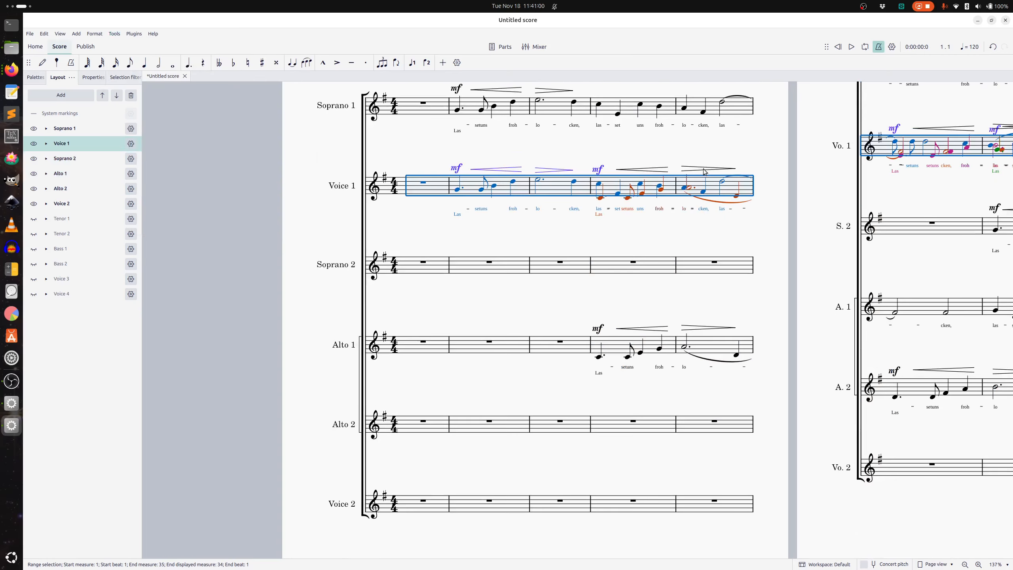
{"action": "scroll", "coordinate": [685, 215], "scroll_direction": "right", "scroll_amount": 5}
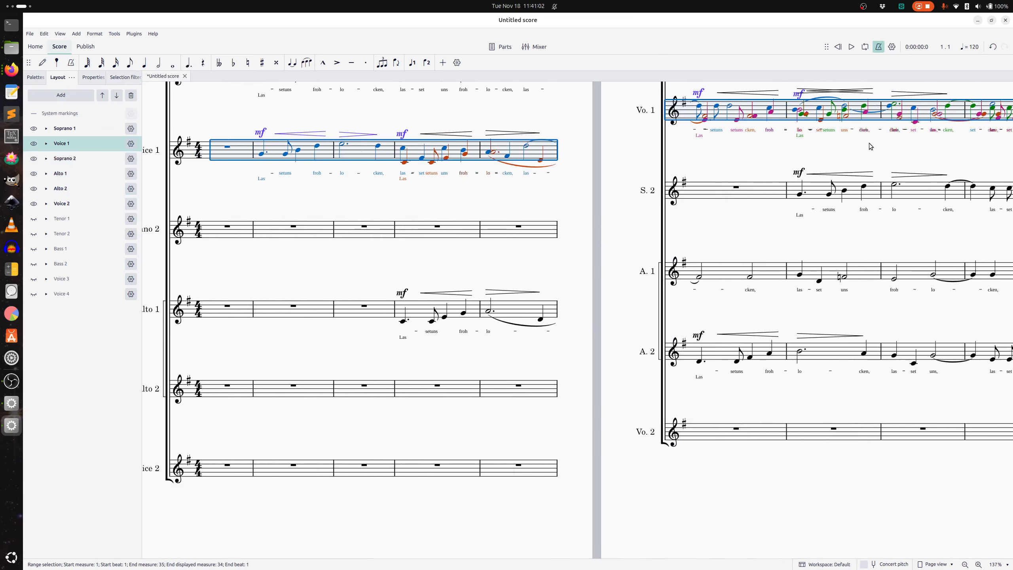
{"action": "scroll", "coordinate": [869, 144], "scroll_direction": "right", "scroll_amount": 3}
{"action": "scroll", "coordinate": [745, 176], "scroll_direction": "up", "scroll_amount": 4}
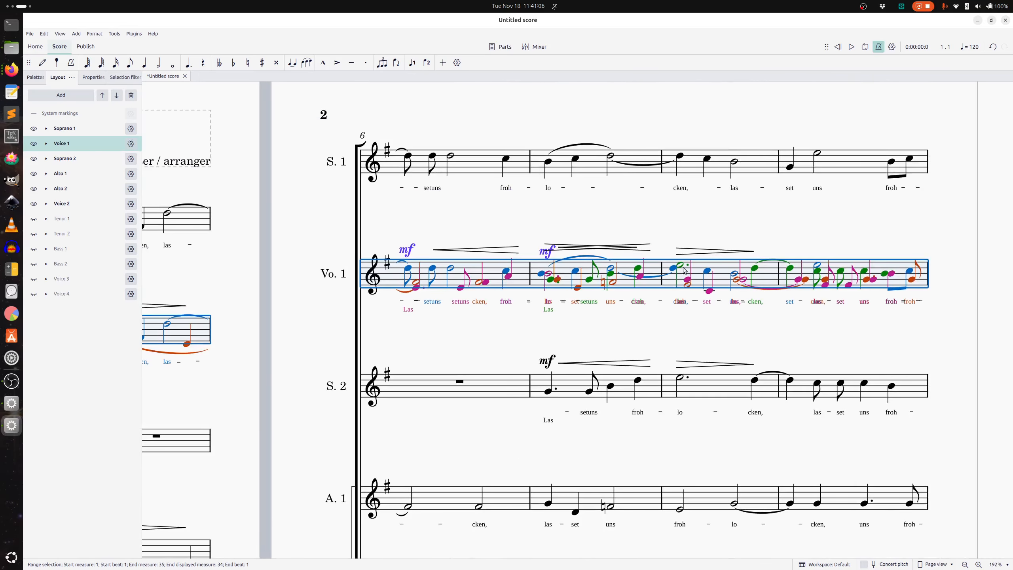
{"action": "scroll", "coordinate": [705, 250], "scroll_direction": "right", "scroll_amount": 20}
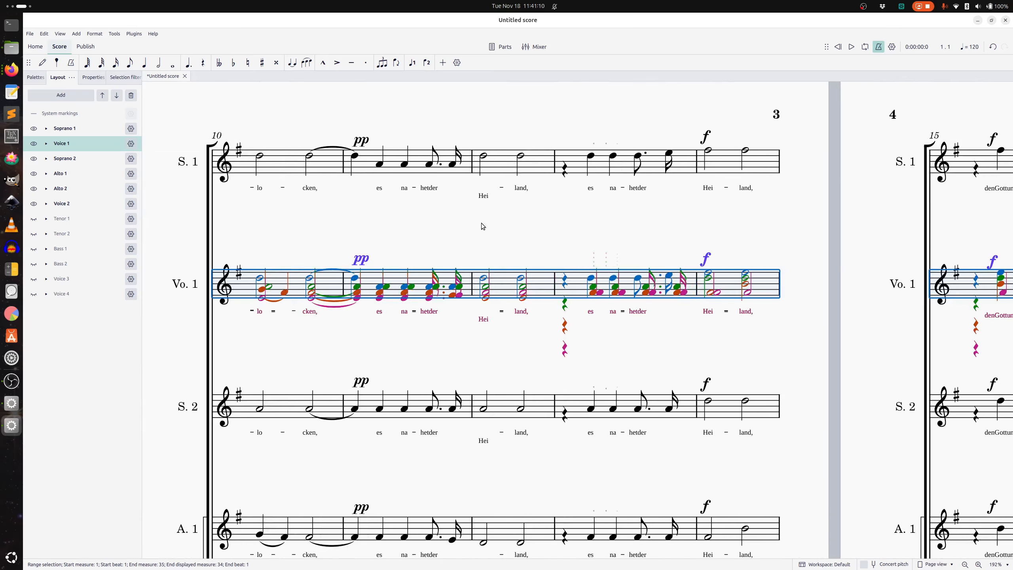
{"action": "scroll", "coordinate": [739, 291], "scroll_direction": "right", "scroll_amount": 20}
{"action": "scroll", "coordinate": [740, 291], "scroll_direction": "left", "scroll_amount": 19}
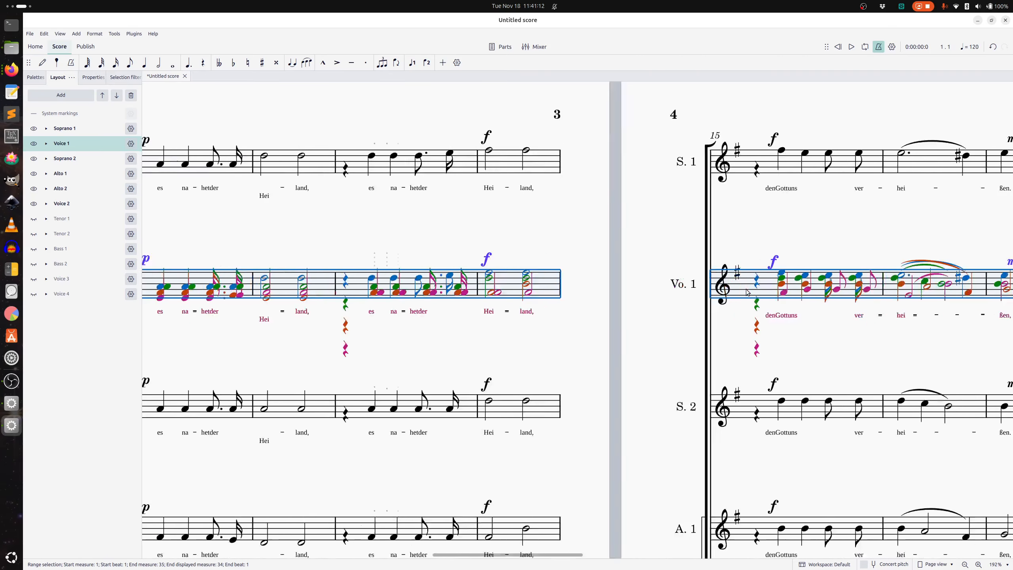
{"action": "scroll", "coordinate": [601, 307], "scroll_direction": "down", "scroll_amount": 5}
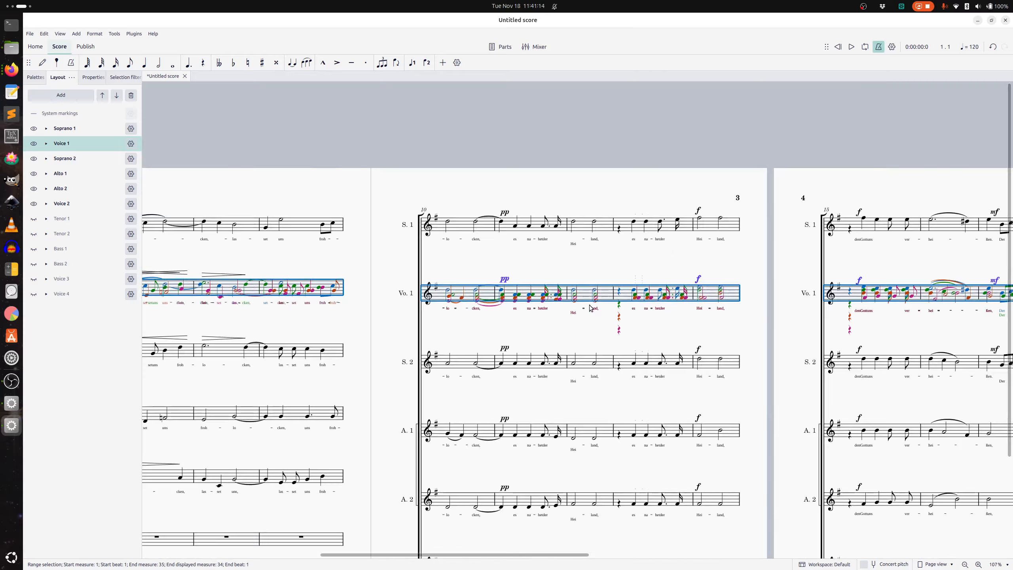
Step: Delete the stray small marks above the Voice 1 staff in measure 13
{"action": "scroll", "coordinate": [591, 310], "scroll_direction": "up", "scroll_amount": 12}
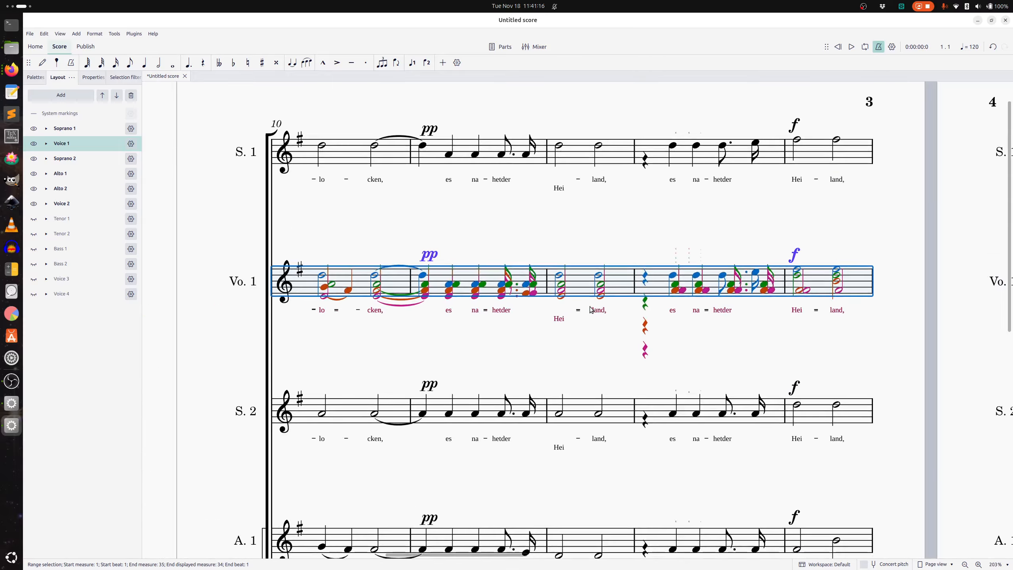
{"action": "scroll", "coordinate": [653, 252], "scroll_direction": "up", "scroll_amount": 3}
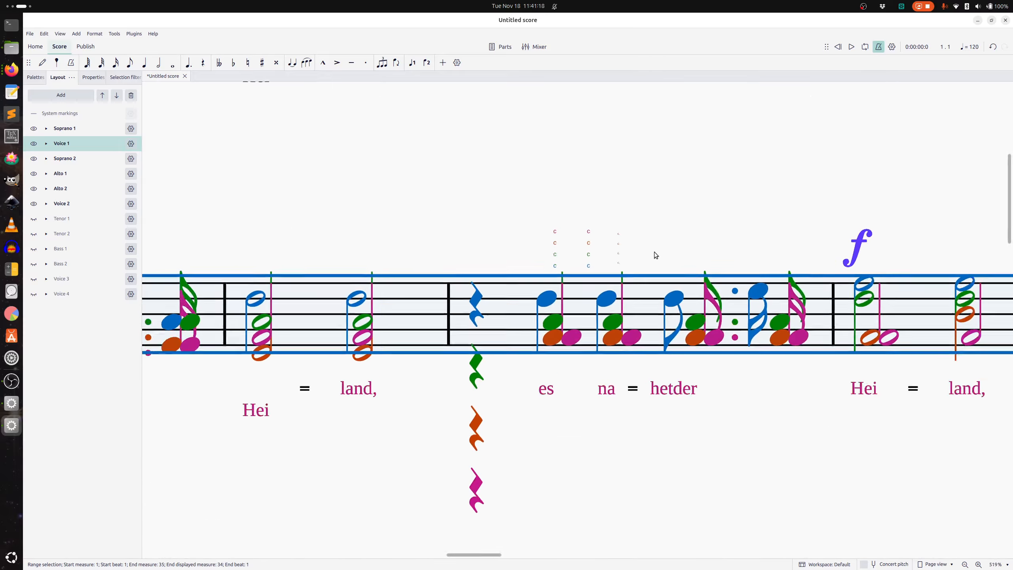
{"action": "key", "text": "Escape"}
{"action": "mouse_move", "coordinate": [636, 257]}
{"action": "left_mouse_down"}
{"action": "mouse_move", "coordinate": [578, 186]}
{"action": "mouse_move", "coordinate": [690, 238]}
{"action": "mouse_move", "coordinate": [696, 255]}
{"action": "mouse_move", "coordinate": [713, 251]}
{"action": "left_mouse_up"}
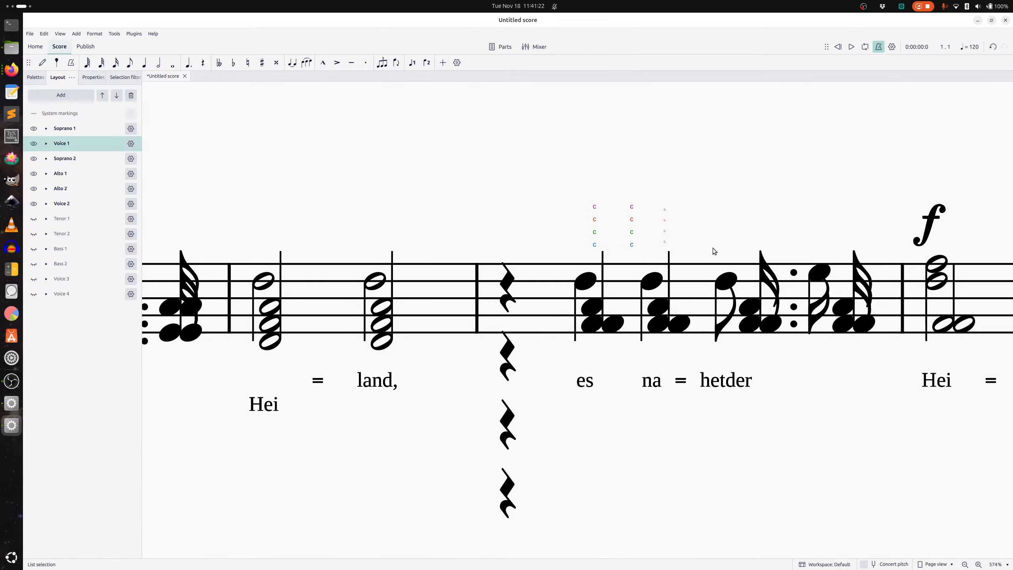
{"action": "key", "text": "Delete"}
Step: Look through the combined Voice 1 staff on the other pages for overlapping notes, lyrics and markings
{"action": "scroll", "coordinate": [730, 232], "scroll_direction": "down", "scroll_amount": 13}
{"action": "left_click_drag", "start_coordinate": [847, 294], "coordinate": [456, 376]}
{"action": "left_click_drag", "start_coordinate": [836, 362], "coordinate": [288, 314]}
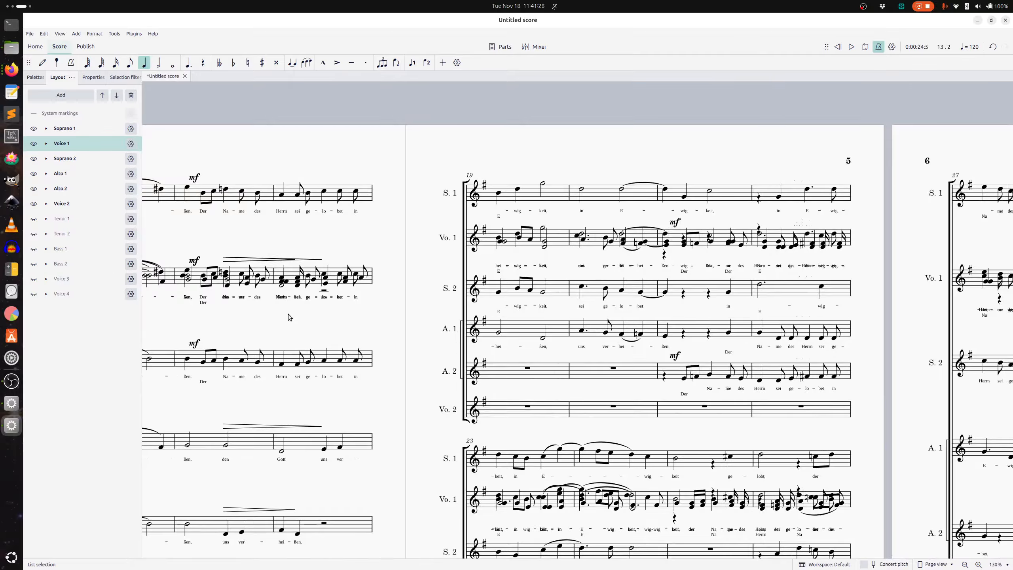
{"action": "left_click_drag", "start_coordinate": [680, 313], "coordinate": [936, 266]}
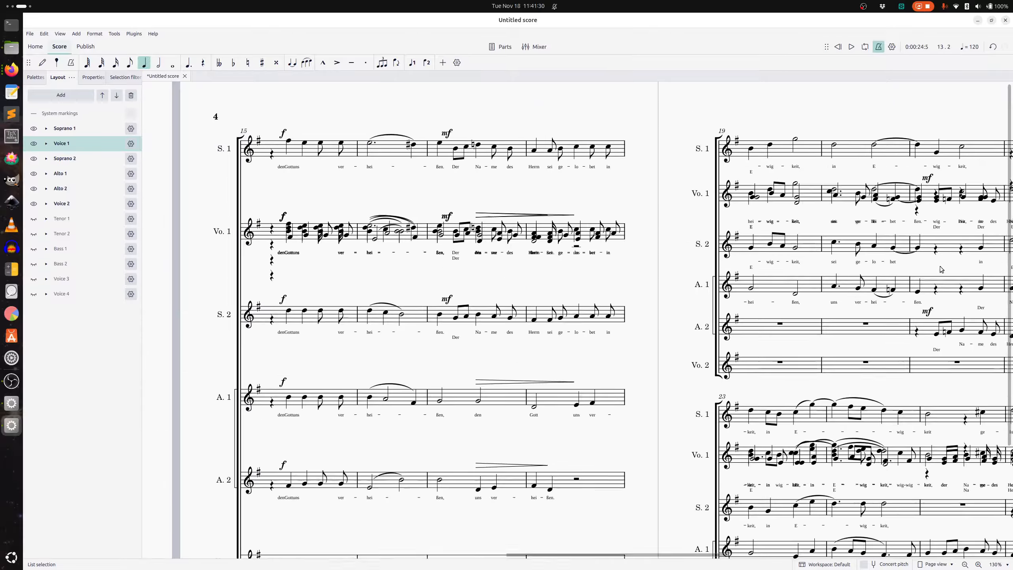
{"action": "left_click_drag", "start_coordinate": [453, 286], "coordinate": [908, 259]}
{"action": "left_click_drag", "start_coordinate": [562, 247], "coordinate": [1005, 248]}
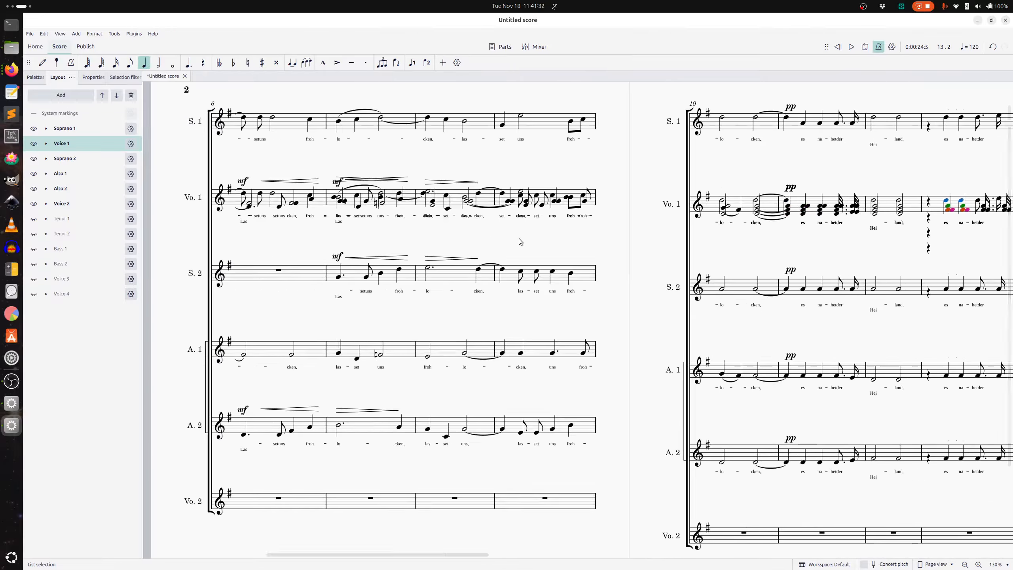
{"action": "left_click_drag", "start_coordinate": [518, 239], "coordinate": [914, 301]}
{"action": "left_click_drag", "start_coordinate": [521, 348], "coordinate": [481, 319]}
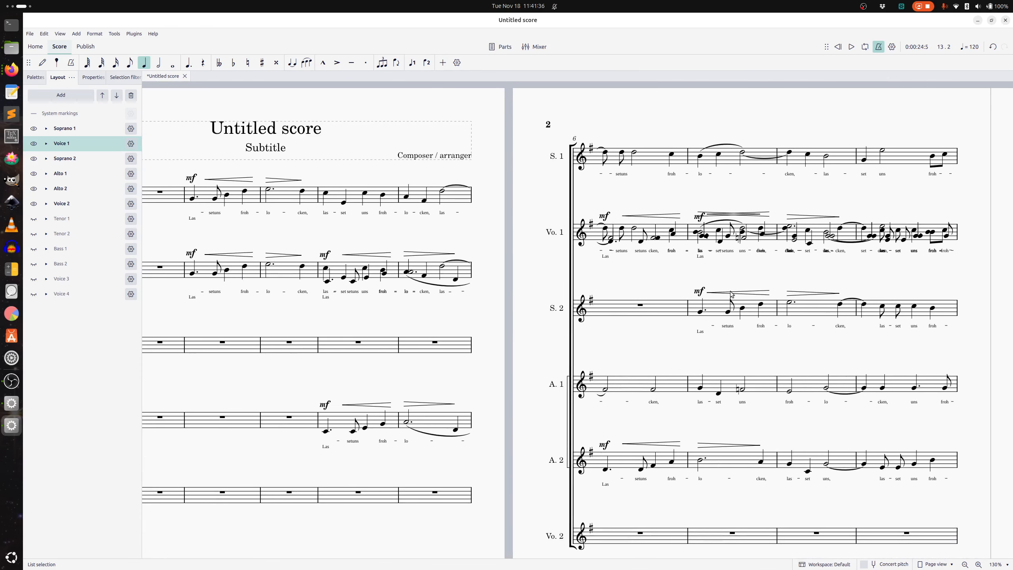
{"action": "left_click_drag", "start_coordinate": [861, 271], "coordinate": [546, 268]}
{"action": "scroll", "coordinate": [673, 301], "scroll_direction": "down", "scroll_amount": 4}
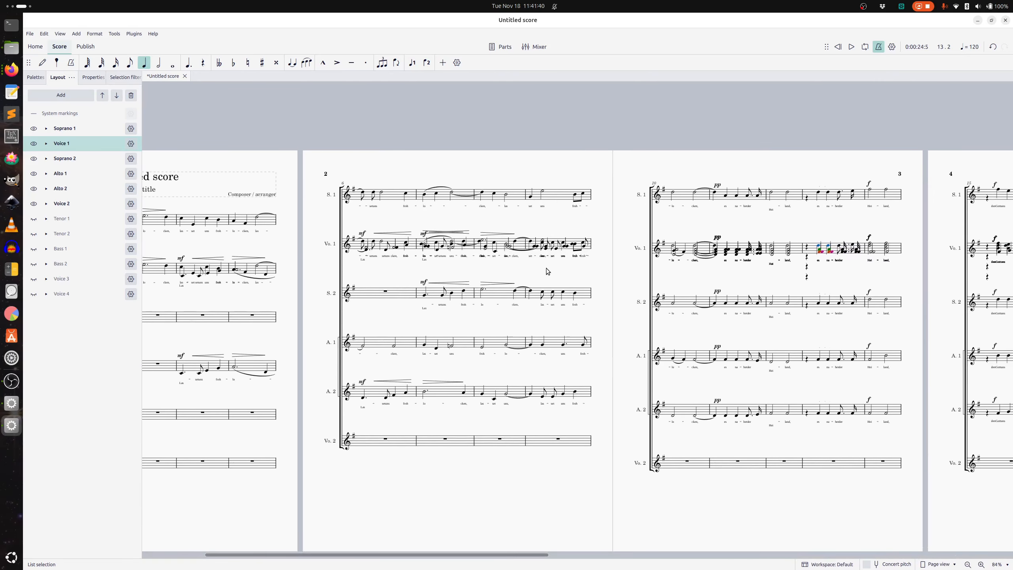
Step: Select the Voice 1 staff from the first to the last measure and Implode its four voices into single-voice chords
{"action": "left_click", "coordinate": [761, 268]}
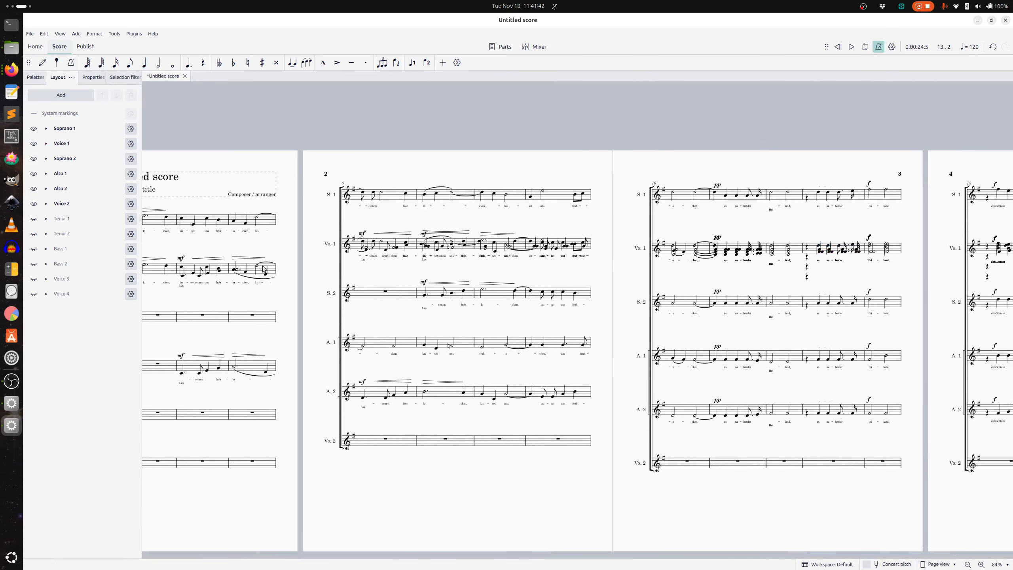
{"action": "left_click_drag", "start_coordinate": [287, 295], "coordinate": [679, 277]}
{"action": "left_click", "coordinate": [452, 252]}
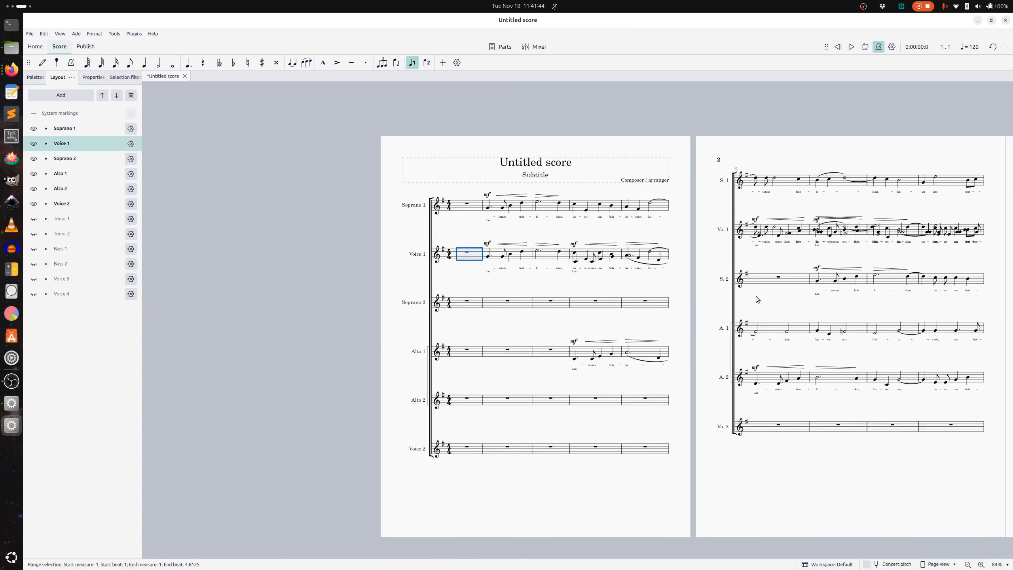
{"action": "scroll", "coordinate": [757, 295], "scroll_direction": "right", "scroll_amount": 7}
{"action": "scroll", "coordinate": [762, 295], "scroll_direction": "right", "scroll_amount": 15}
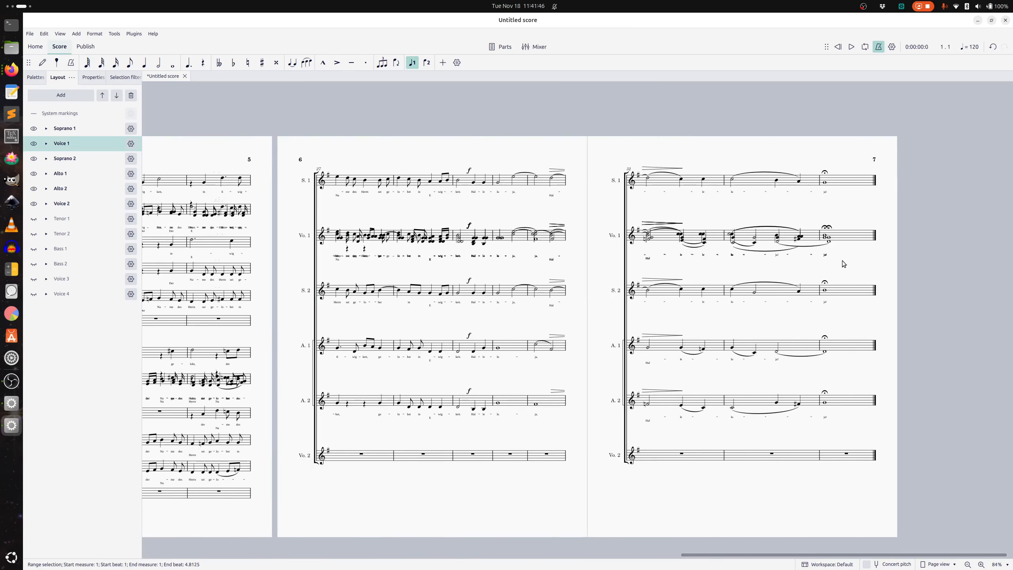
{"action": "left_click", "coordinate": [852, 240], "text": "shift"}
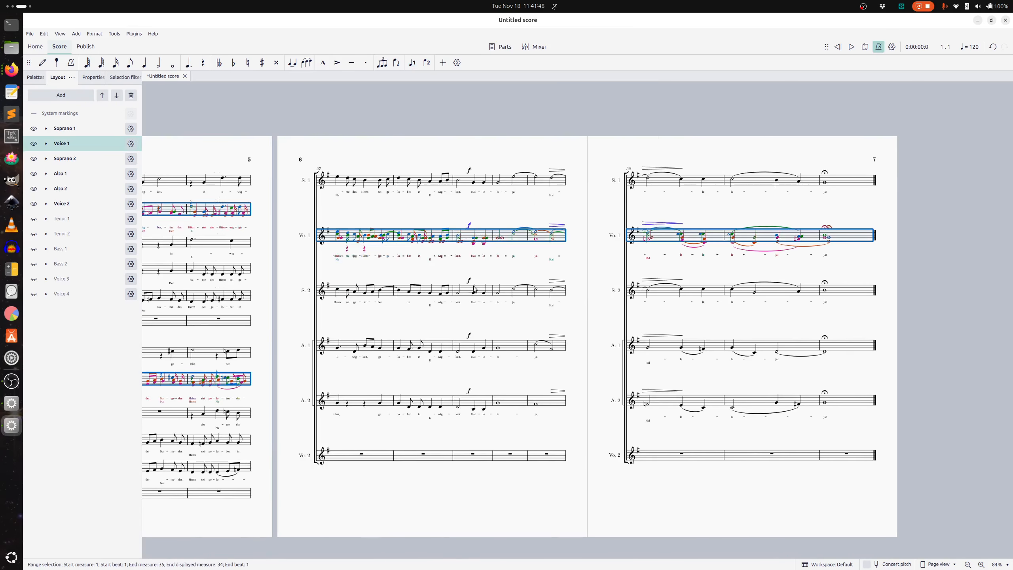
{"action": "scroll", "coordinate": [416, 295], "scroll_direction": "left", "scroll_amount": 15}
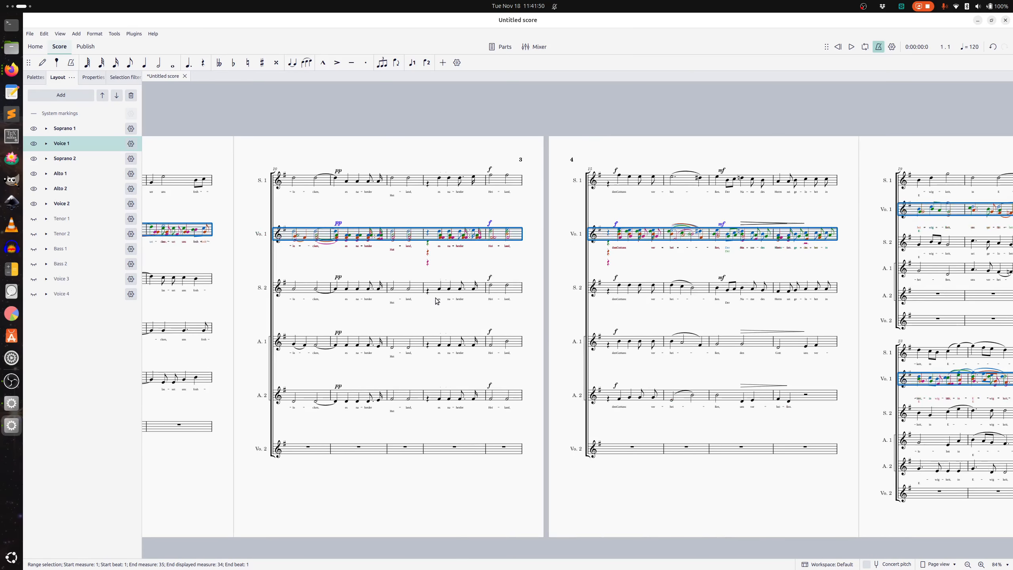
{"action": "scroll", "coordinate": [438, 301], "scroll_direction": "left", "scroll_amount": 2}
{"action": "scroll", "coordinate": [489, 165], "scroll_direction": "up", "scroll_amount": 8}
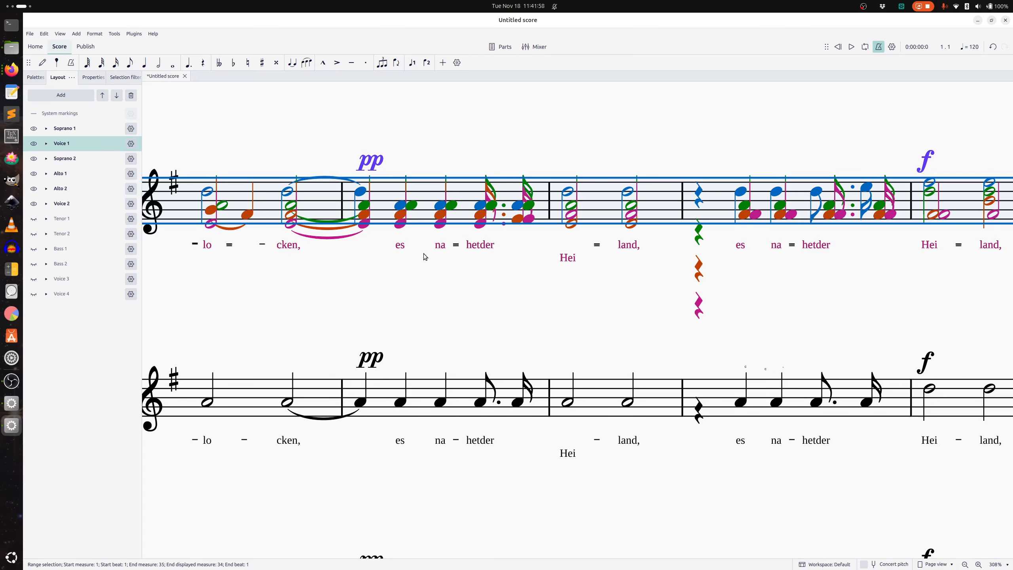
{"action": "left_click", "coordinate": [114, 33]}
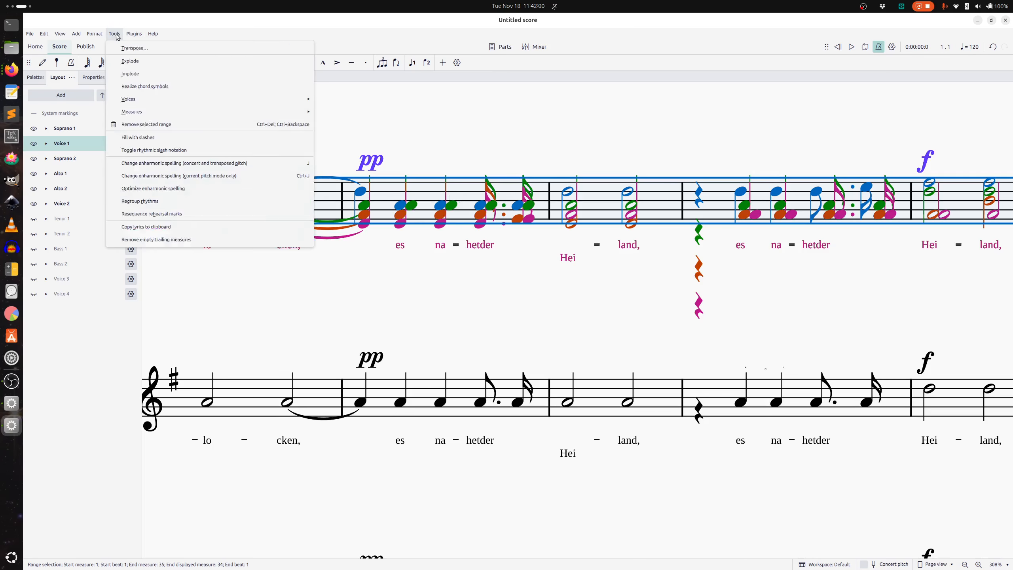
{"action": "mouse_move", "coordinate": [88, 36]}
{"action": "left_click", "coordinate": [137, 74]}
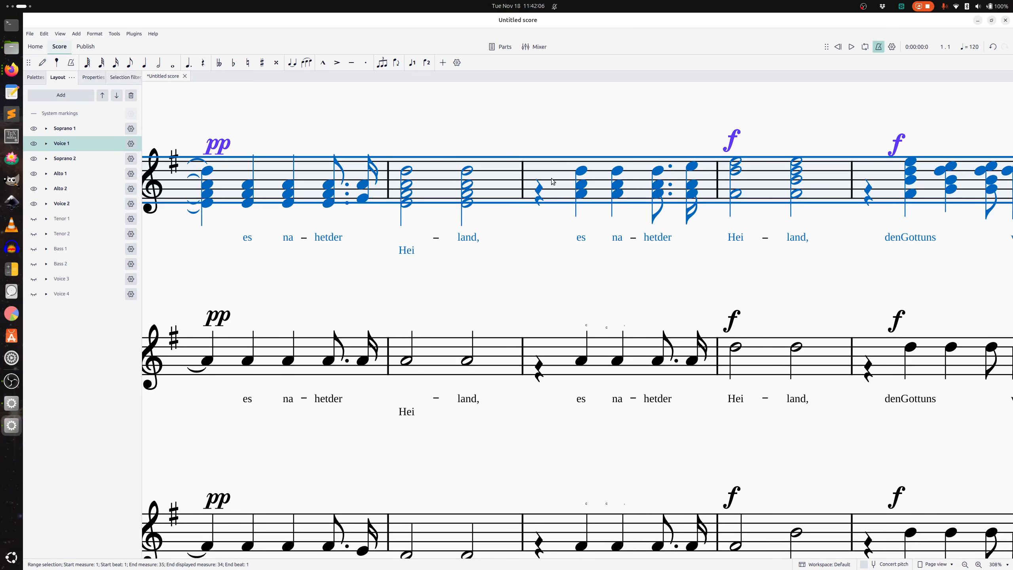
Step: Examine the merged chords, slurs and lyrics of the Voice 1 staff, looking closely at measure 7
{"action": "left_click", "coordinate": [508, 281]}
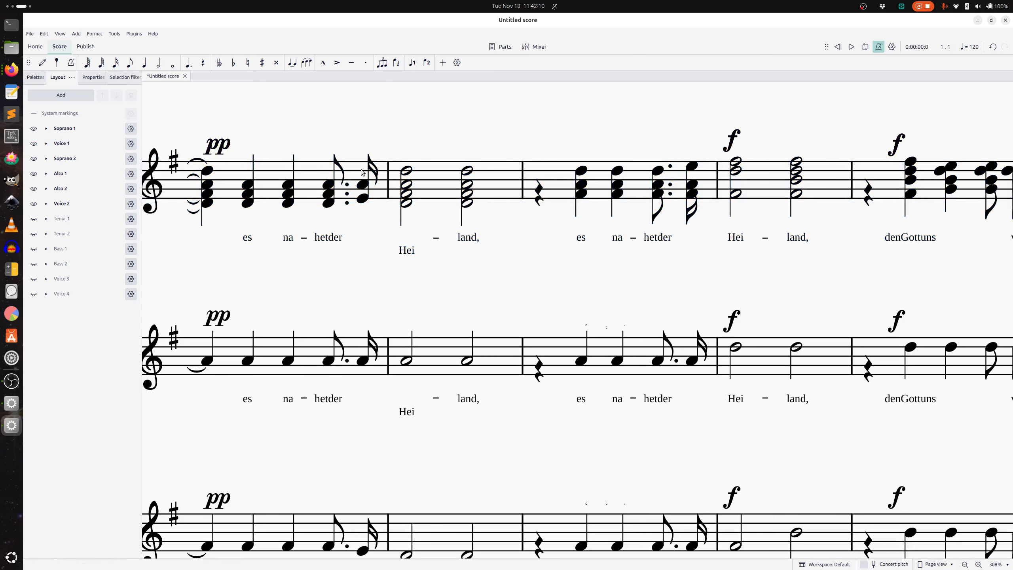
{"action": "scroll", "coordinate": [459, 184], "scroll_direction": "down", "scroll_amount": 6}
{"action": "left_click_drag", "start_coordinate": [399, 191], "coordinate": [698, 191]}
{"action": "left_click_drag", "start_coordinate": [256, 196], "coordinate": [605, 195]}
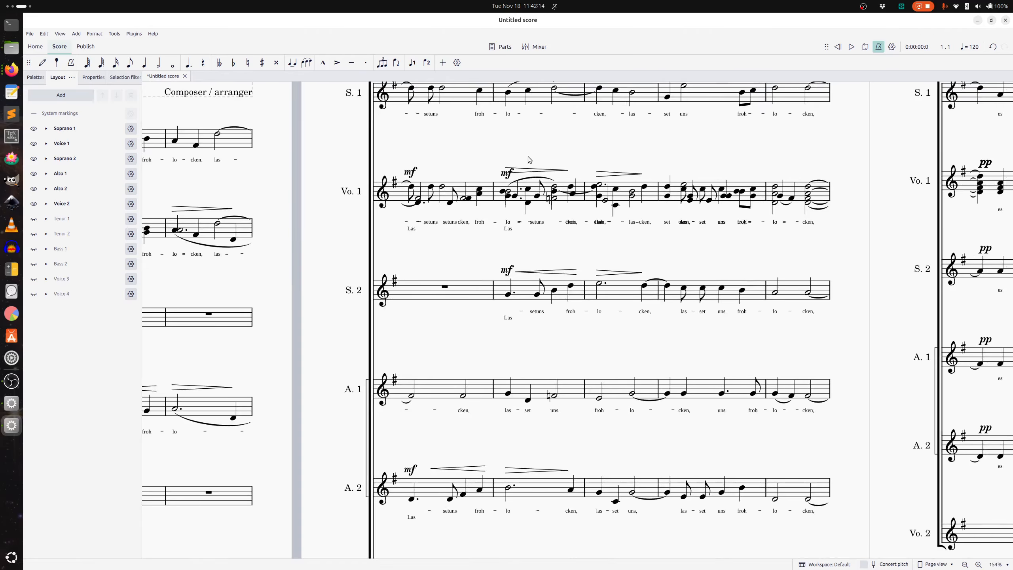
{"action": "left_click", "coordinate": [504, 193]}
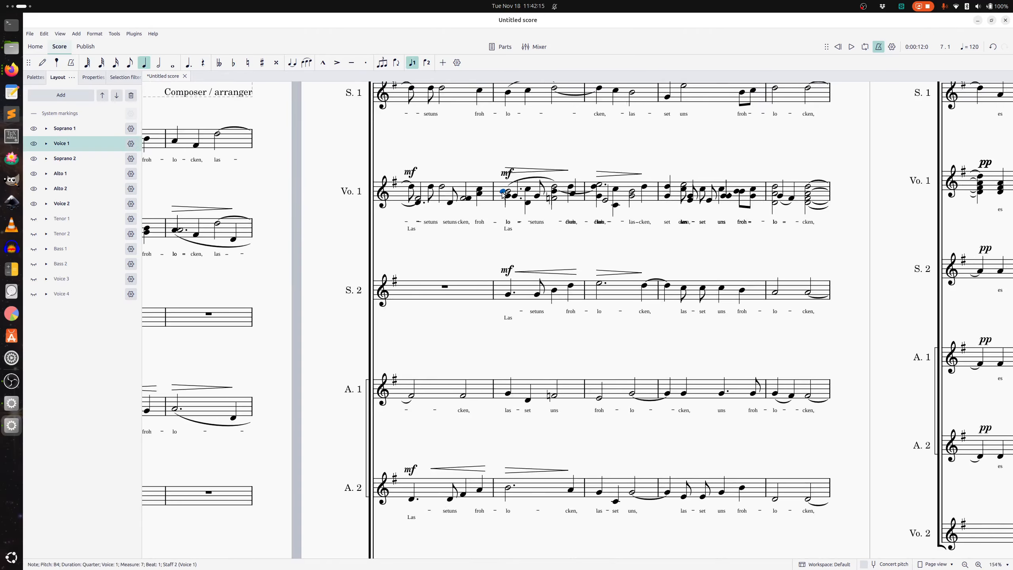
{"action": "left_click", "coordinate": [581, 200], "text": "shift"}
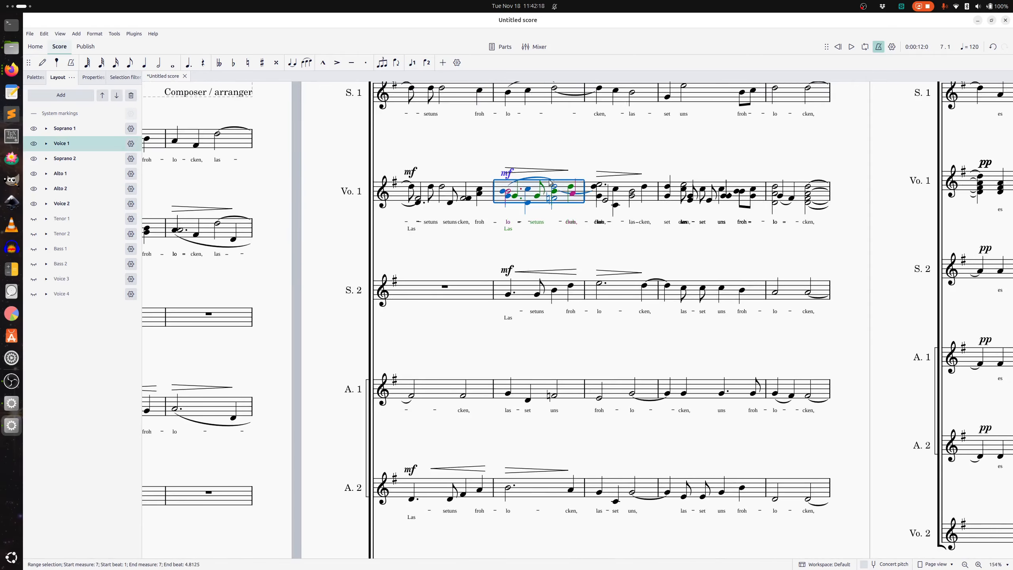
{"action": "scroll", "coordinate": [570, 199], "scroll_direction": "up", "scroll_amount": 10}
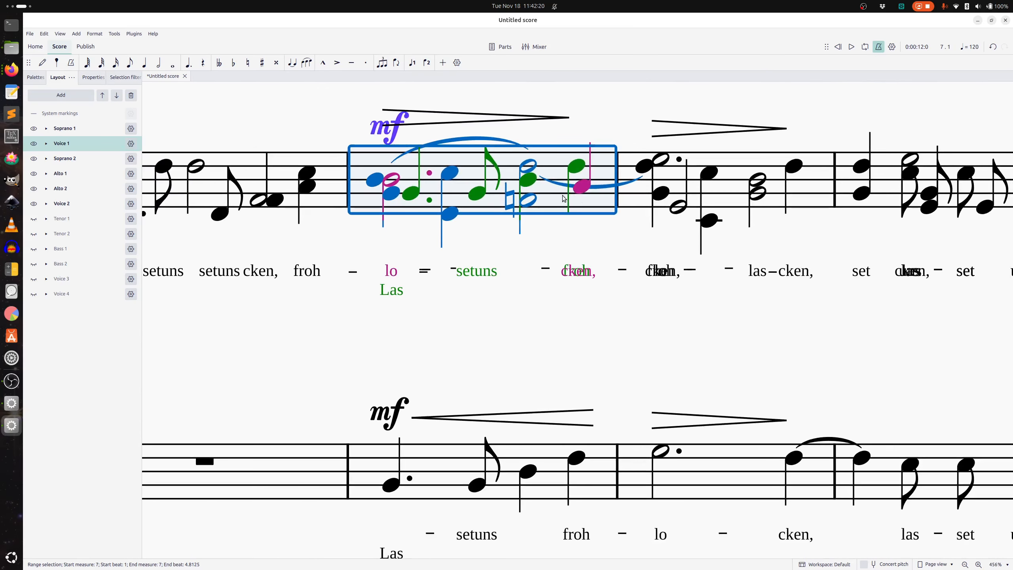
{"action": "scroll", "coordinate": [584, 171], "scroll_direction": "down", "scroll_amount": 10}
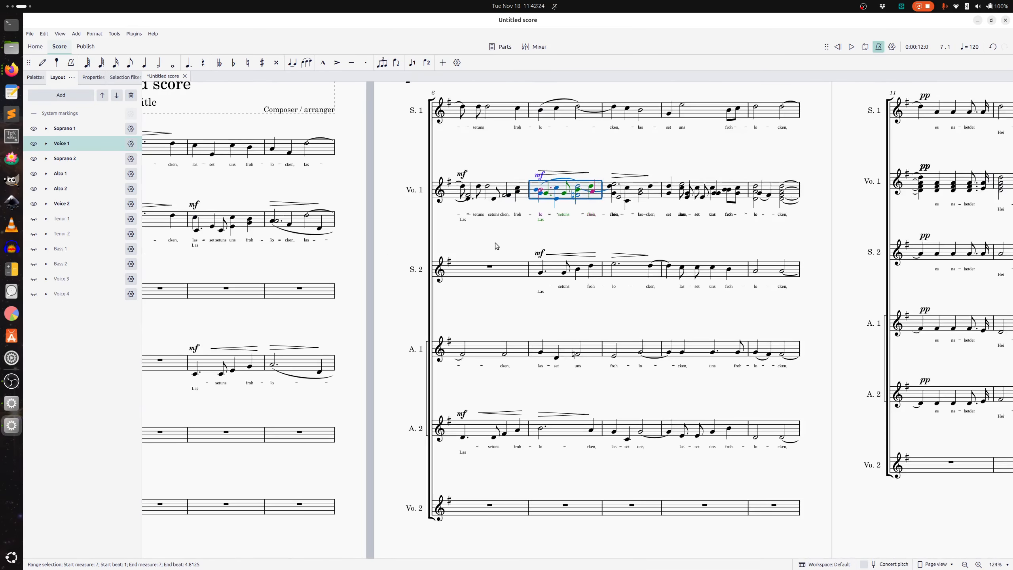
Step: Move Voice 1 below Alto 2 in the instrument order, directly above Voice 2
{"action": "left_click", "coordinate": [500, 238]}
{"action": "left_click_drag", "start_coordinate": [502, 237], "coordinate": [532, 266]}
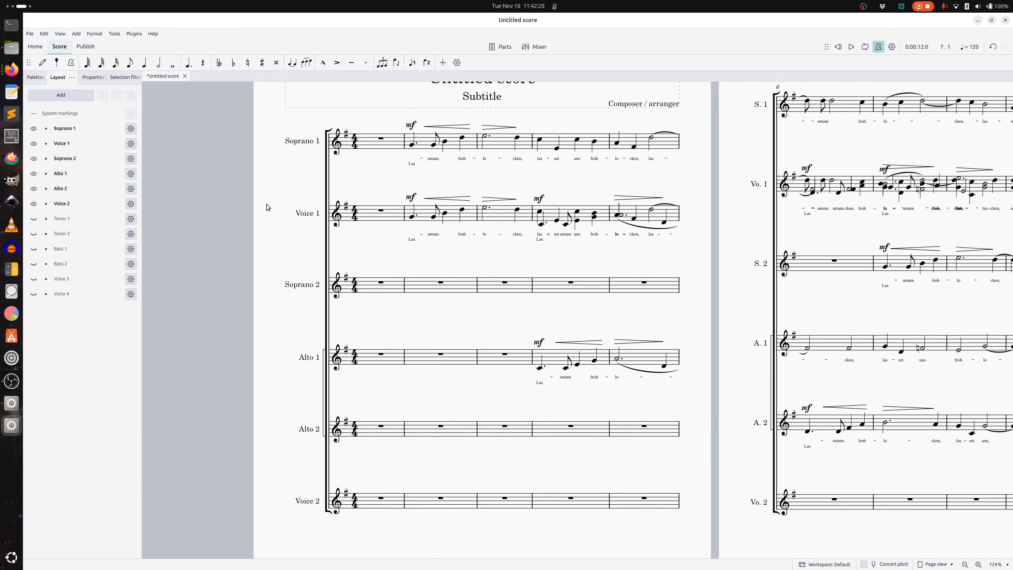
{"action": "left_click_drag", "start_coordinate": [96, 143], "coordinate": [100, 192]}
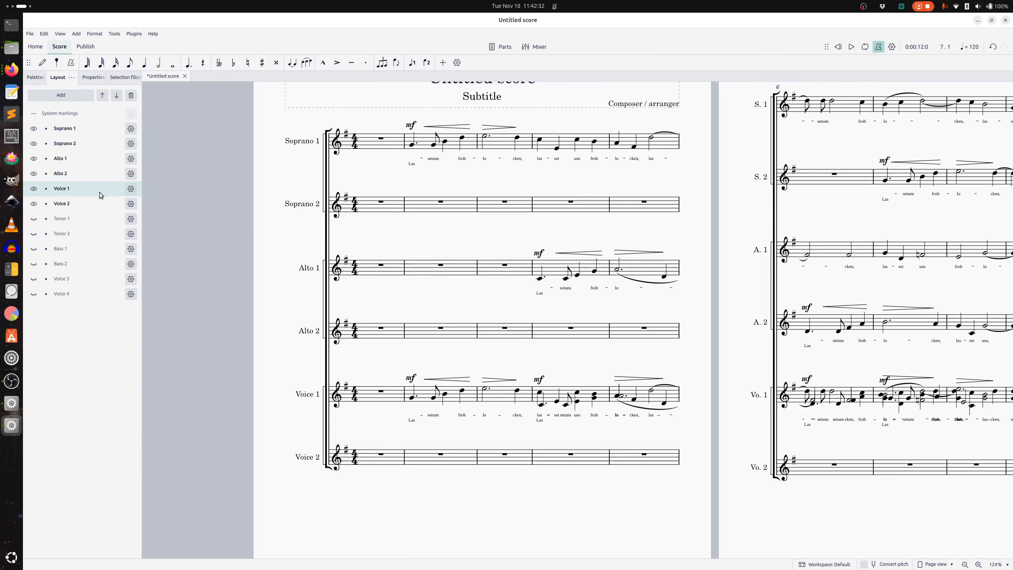
{"action": "left_click", "coordinate": [384, 144]}
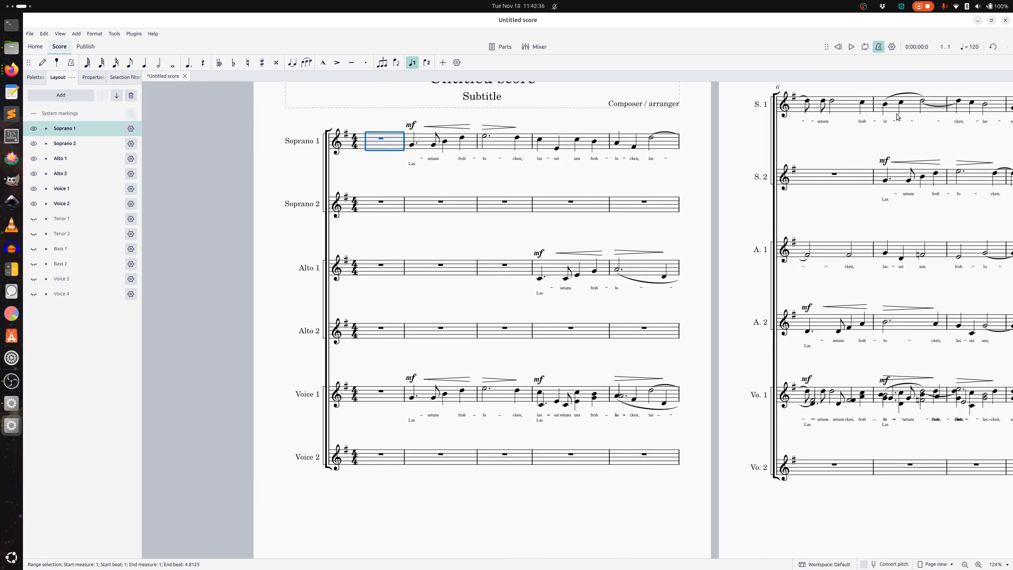
{"action": "left_click", "coordinate": [386, 395]}
{"action": "left_click", "coordinate": [305, 395]}
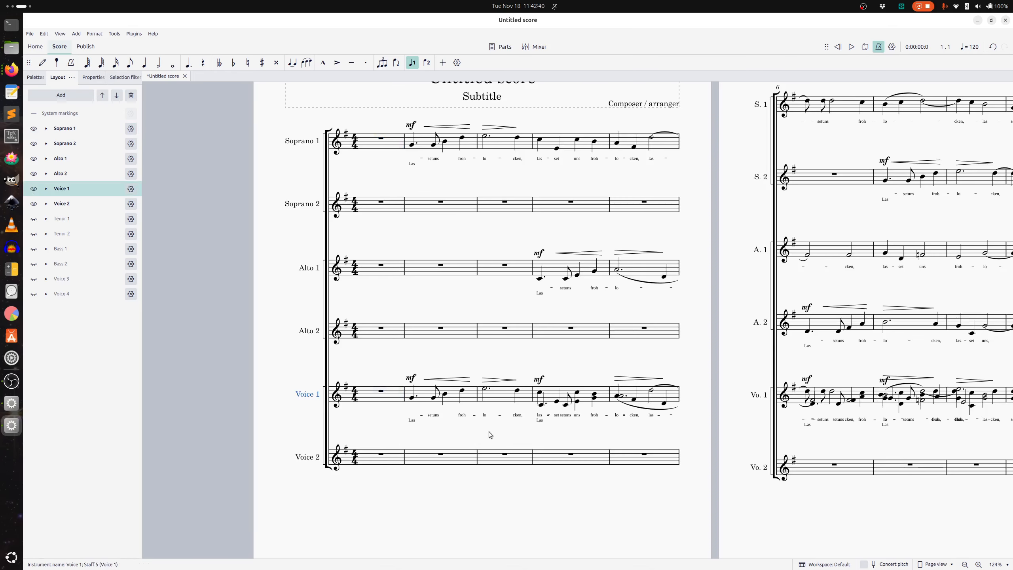
{"action": "left_click", "coordinate": [388, 464]}
{"action": "left_click", "coordinate": [470, 462]}
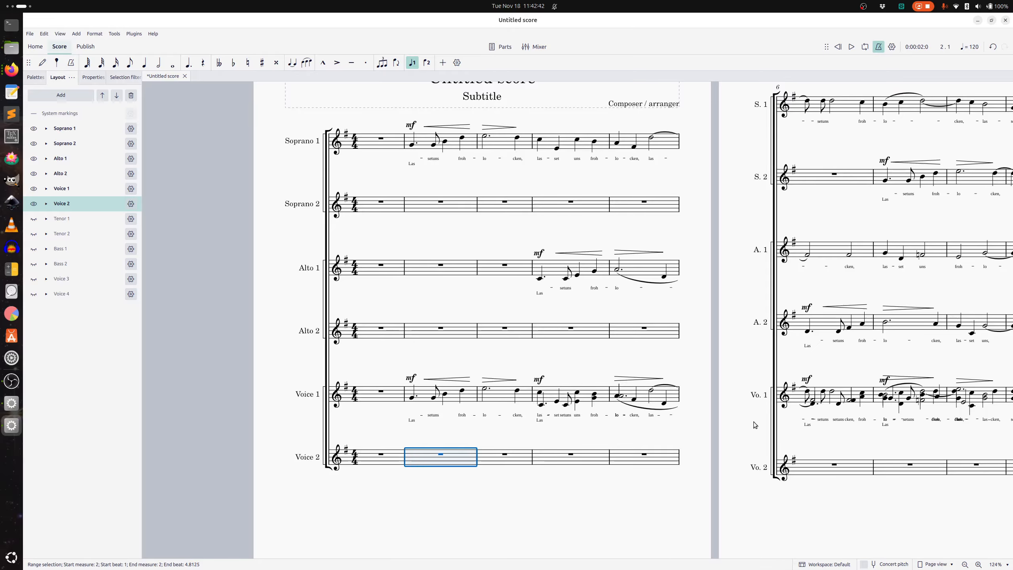
{"action": "scroll", "coordinate": [722, 357], "scroll_direction": "down", "scroll_amount": 1}
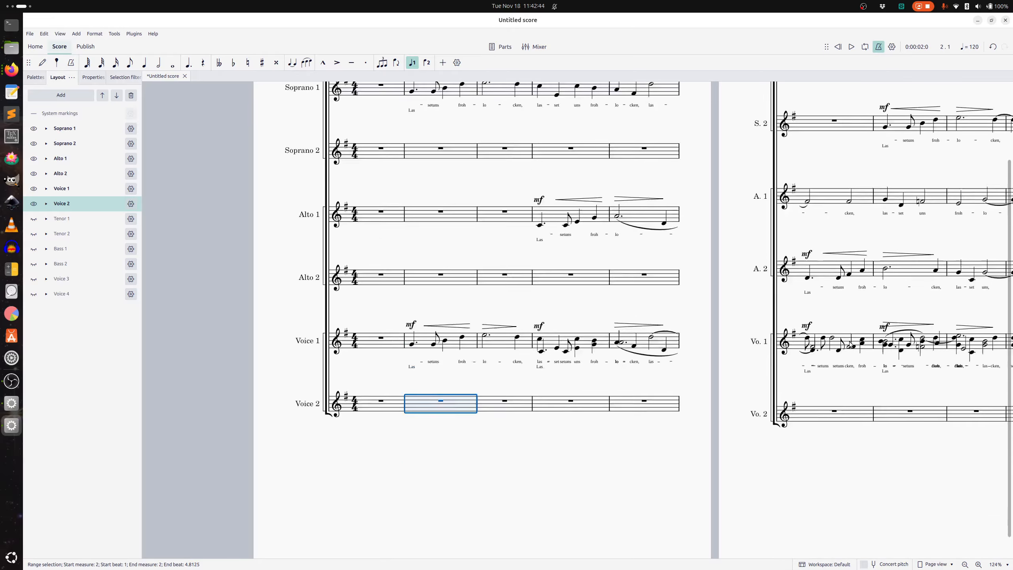
{"action": "scroll", "coordinate": [738, 360], "scroll_direction": "up", "scroll_amount": 2}
{"action": "scroll", "coordinate": [764, 364], "scroll_direction": "right", "scroll_amount": 5}
{"action": "scroll", "coordinate": [765, 364], "scroll_direction": "left", "scroll_amount": 6}
{"action": "scroll", "coordinate": [518, 491], "scroll_direction": "down", "scroll_amount": 3}
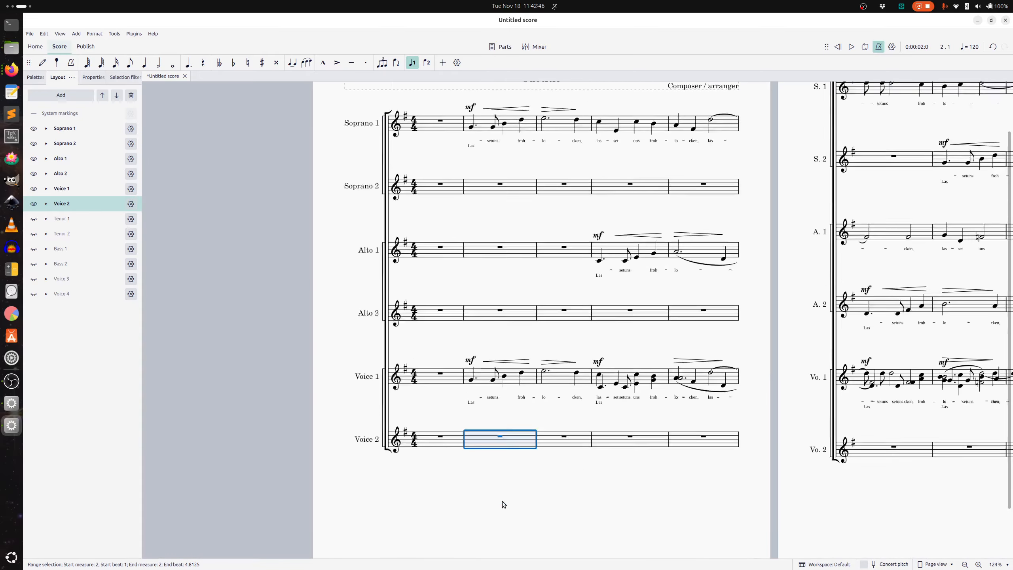
{"action": "scroll", "coordinate": [564, 374], "scroll_direction": "up", "scroll_amount": 1}
{"action": "left_click", "coordinate": [534, 421]}
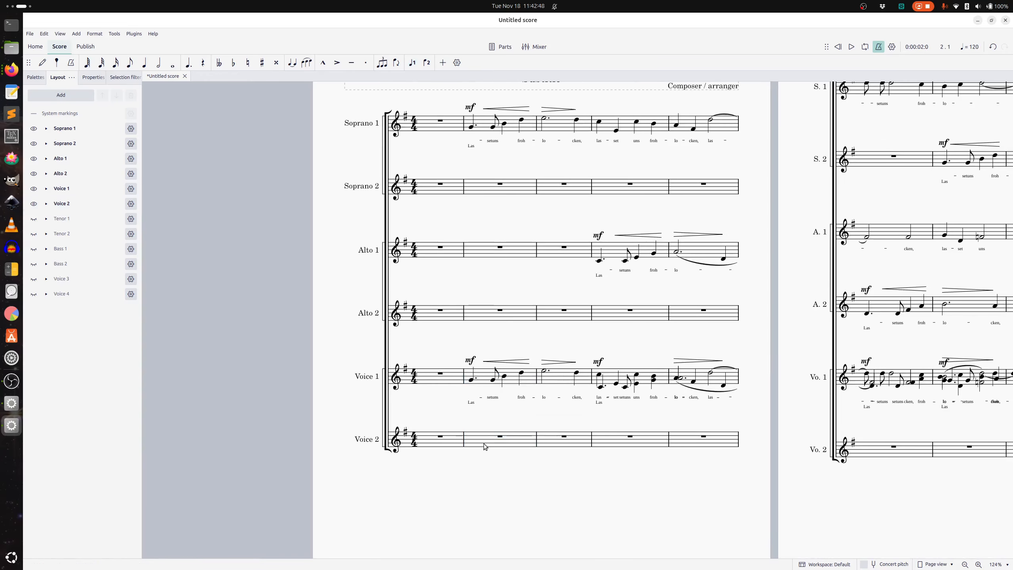
Step: Enter a dotted-quarter G, eighth G, quarter B and quarter D in Voice 2, measure 2, using eighth-note steps
{"action": "left_click", "coordinate": [493, 435]}
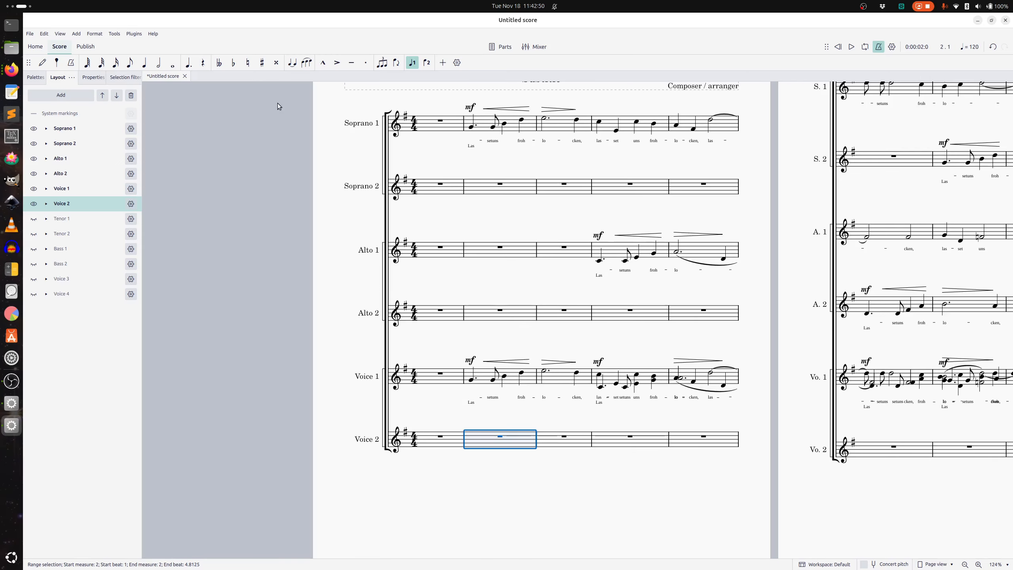
{"action": "left_click", "coordinate": [71, 64]}
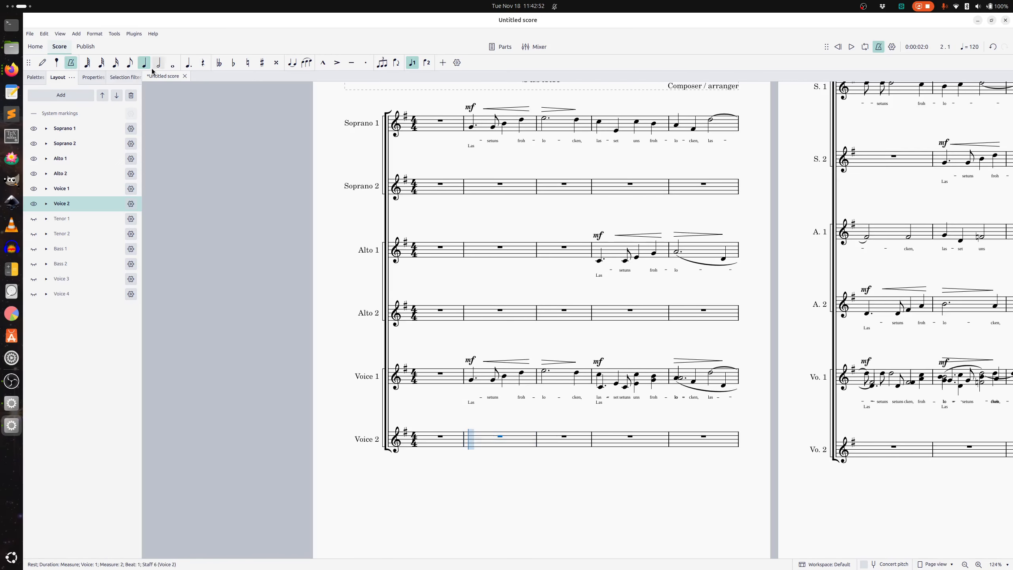
{"action": "left_click", "coordinate": [130, 63]}
{"action": "key", "text": "g"}
{"action": "key", "text": "t"}
{"action": "key", "text": "t"}
{"action": "key", "text": "t"}
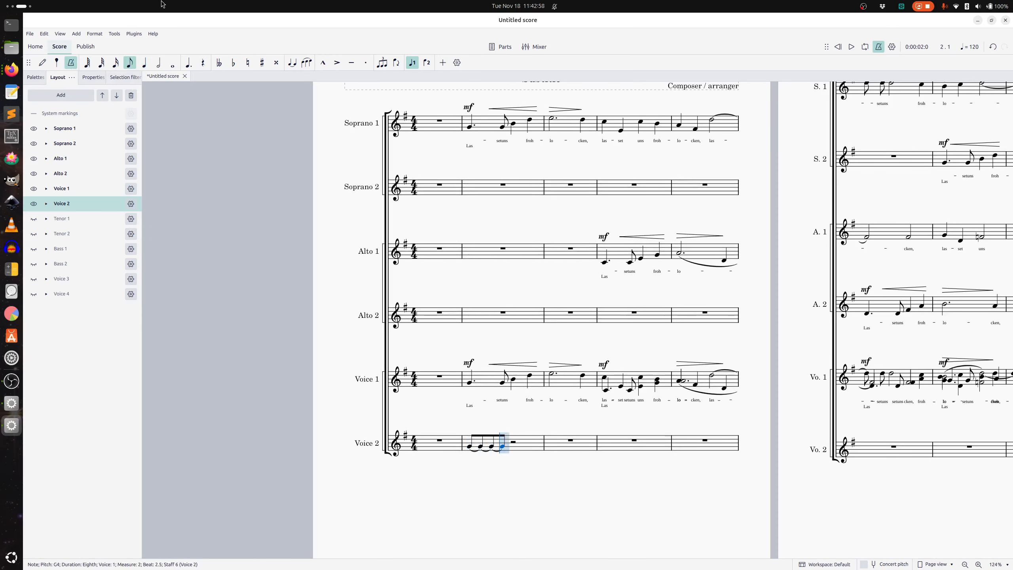
{"action": "key", "text": "b"}
{"action": "key", "text": "t"}
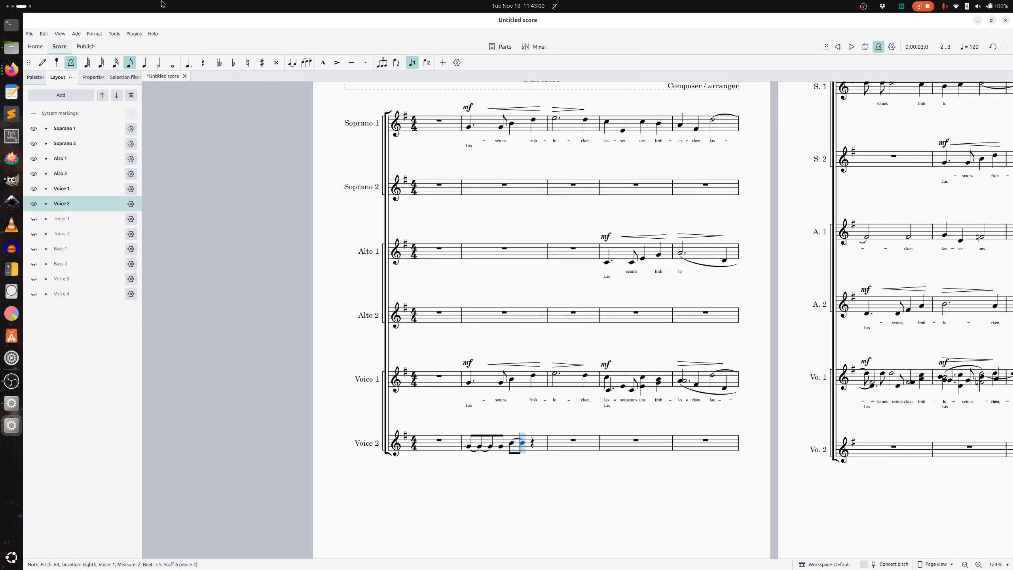
{"action": "key", "text": "d"}
{"action": "key", "text": "t"}
{"action": "key", "text": "t"}
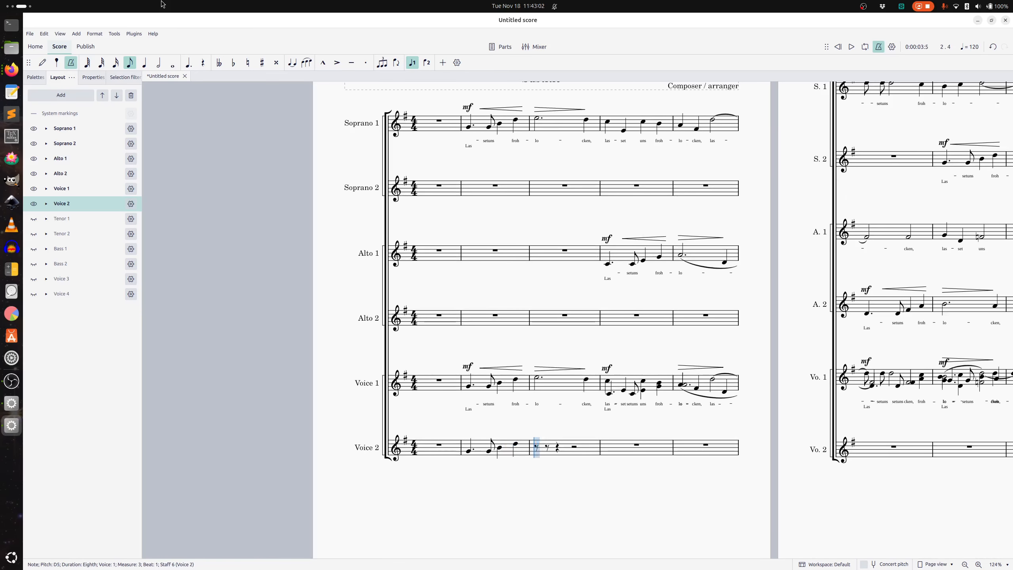
Step: Enter a dotted-half E and a quarter D in Voice 2, measure 3, using eighth-note steps
{"action": "key", "text": "e"}
{"action": "key", "text": "t"}
{"action": "key", "text": "t"}
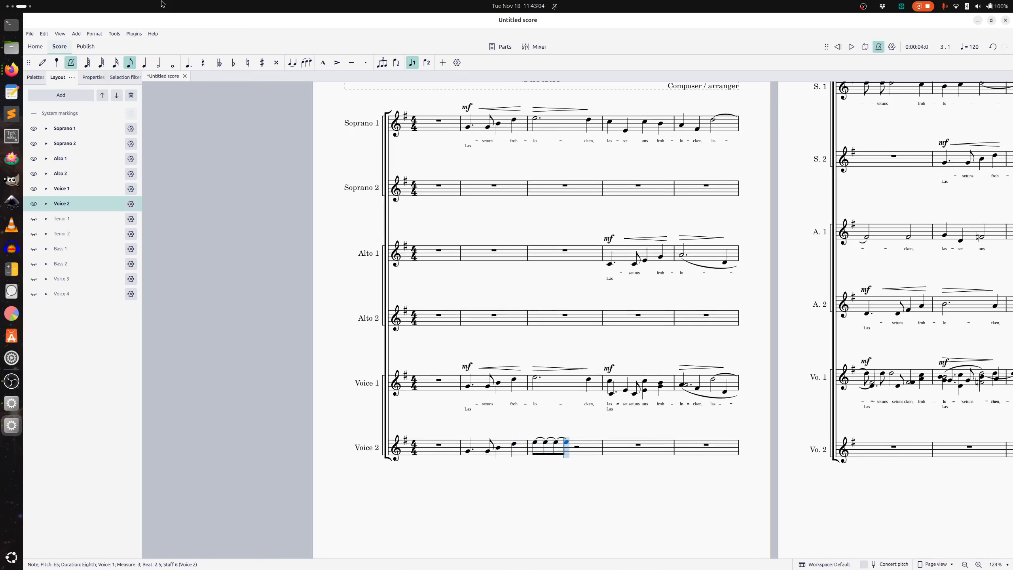
{"action": "key", "text": "t"}
{"action": "key", "text": "t"}
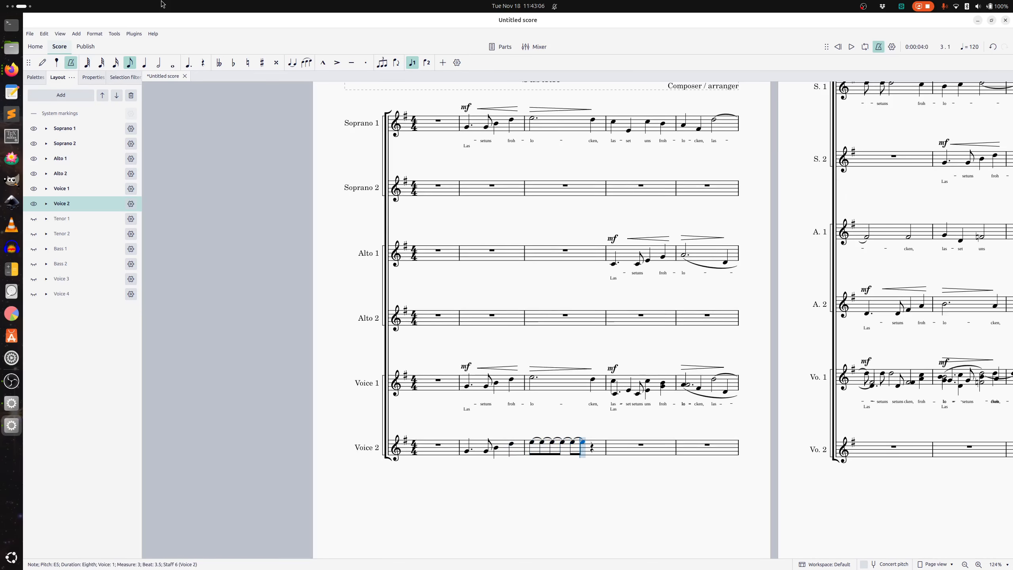
{"action": "key", "text": "d"}
{"action": "key", "text": "t"}
{"action": "key", "text": "t"}
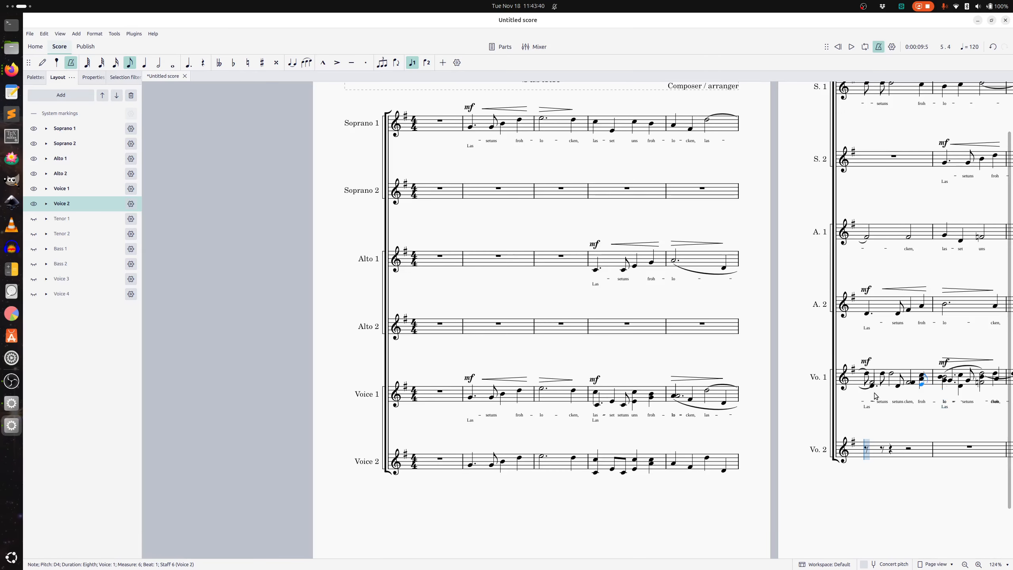
Step: Fill measure 6 of Voice 2 in eighth-note steps, starting with D eighths, followed by a quarter F and a closing quarter with A
{"action": "scroll", "coordinate": [890, 408], "scroll_direction": "right", "scroll_amount": 5}
{"action": "scroll", "coordinate": [890, 408], "scroll_direction": "right", "scroll_amount": 3}
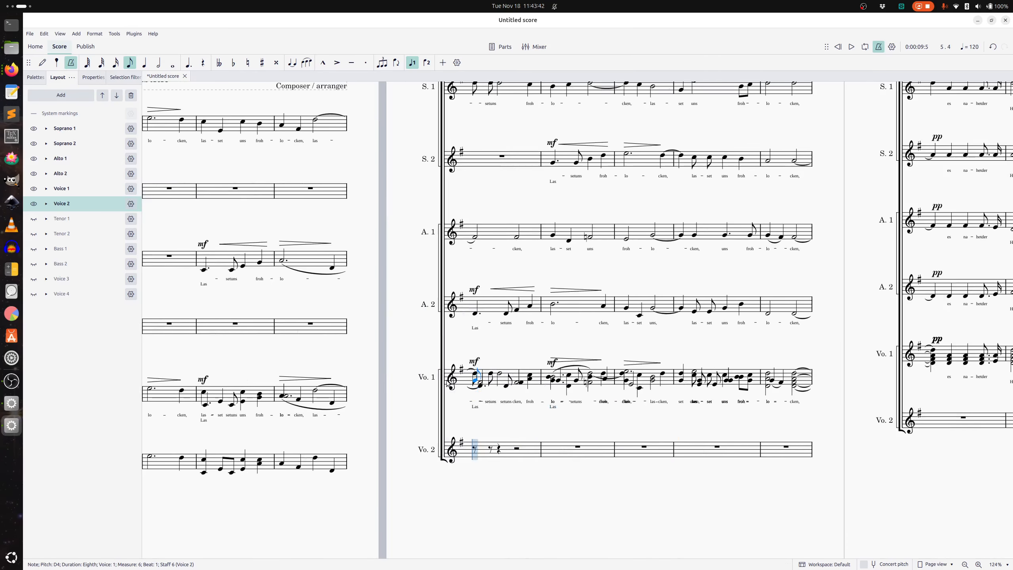
{"action": "scroll", "coordinate": [465, 309], "scroll_direction": "up", "scroll_amount": 1}
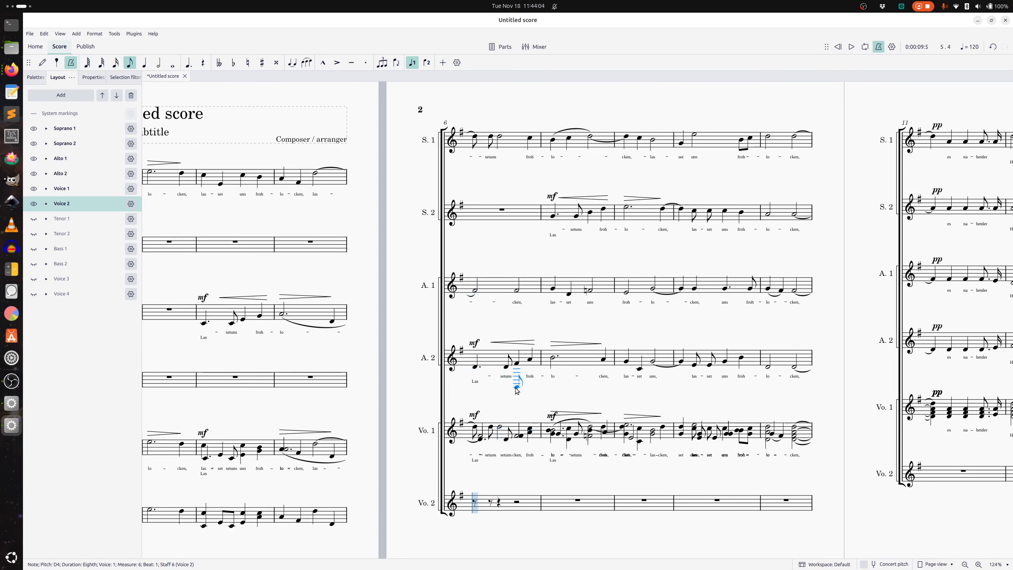
{"action": "key", "text": "d"}
{"action": "key", "text": "d"}
{"action": "key", "text": "d"}
{"action": "key", "text": "d"}
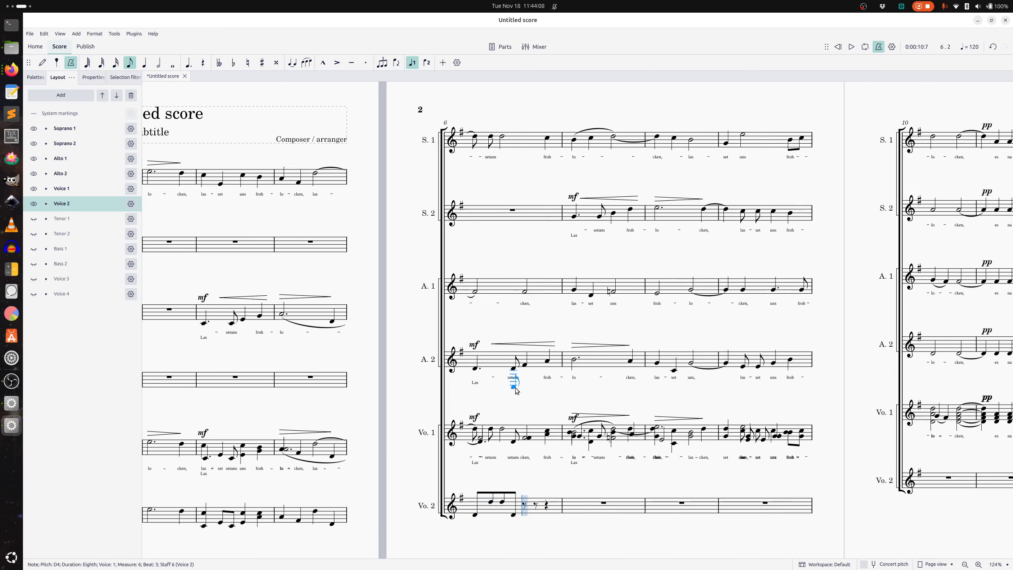
{"action": "key", "text": "f"}
{"action": "key", "text": "f"}
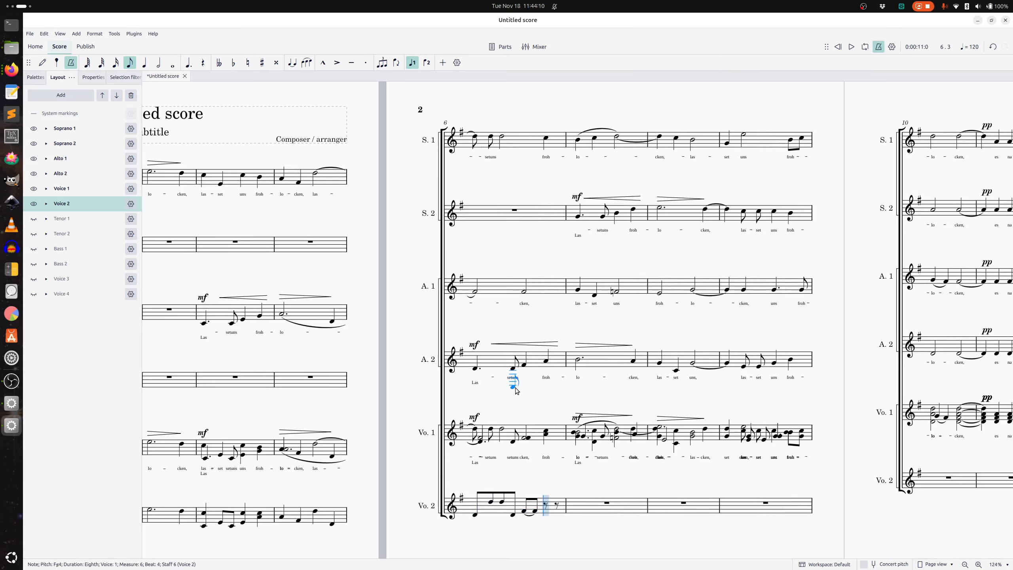
{"action": "key", "text": "a"}
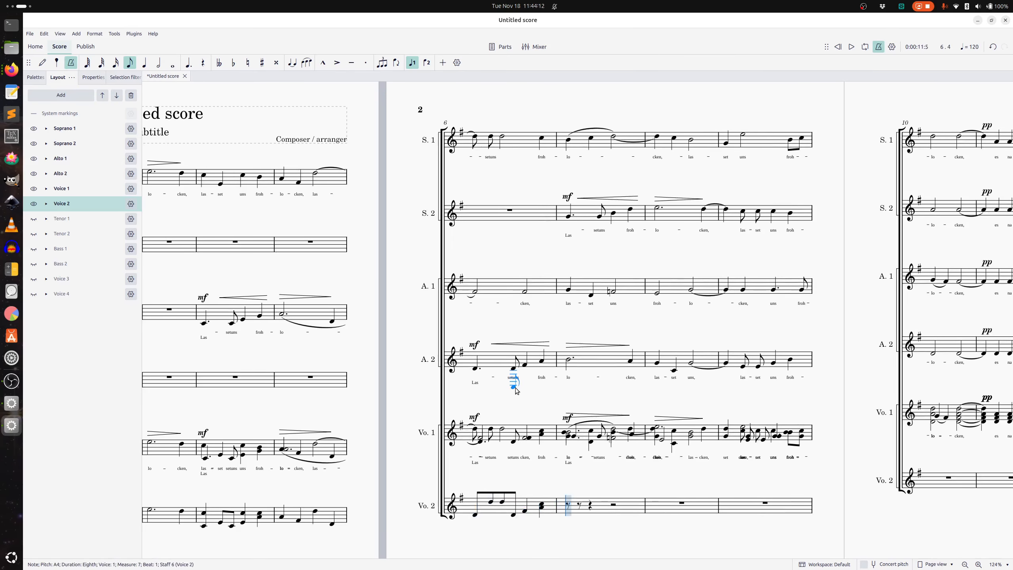
Step: Leave note input and hide Voice 1, Alto 2, Alto 1, Soprano 2 and Soprano 1, keeping only Voice 2 shown
{"action": "key", "text": "Escape"}
{"action": "scroll", "coordinate": [743, 412], "scroll_direction": "left", "scroll_amount": 10}
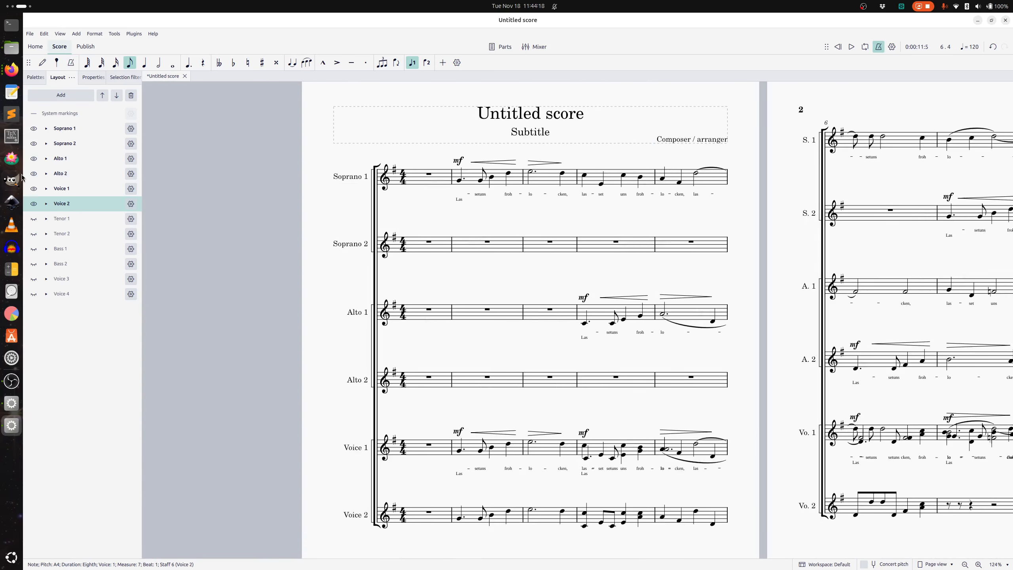
{"action": "left_click", "coordinate": [34, 189]}
{"action": "left_click", "coordinate": [33, 173]}
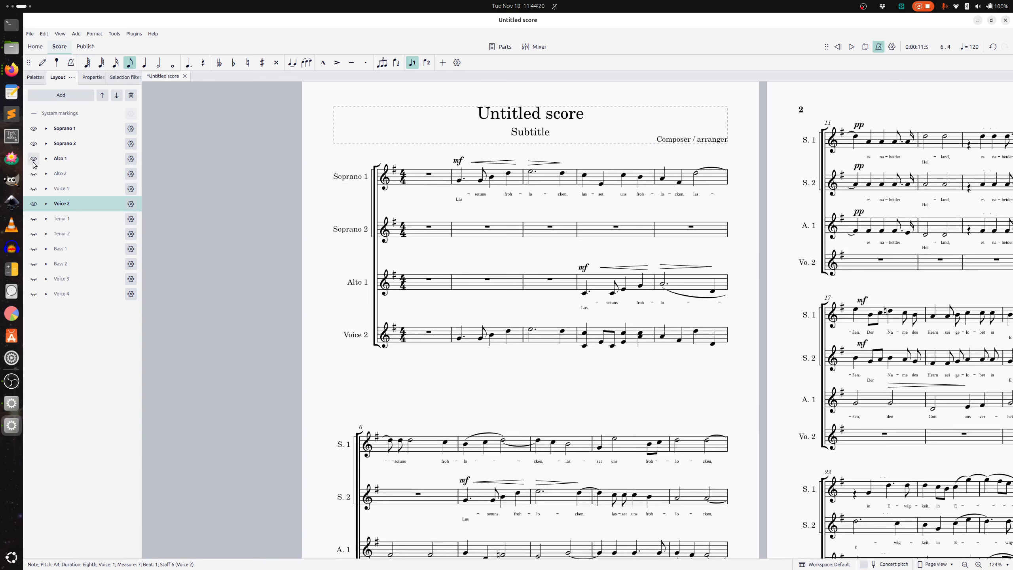
{"action": "left_click", "coordinate": [34, 158]}
{"action": "left_click", "coordinate": [33, 143]}
{"action": "left_click", "coordinate": [34, 128]}
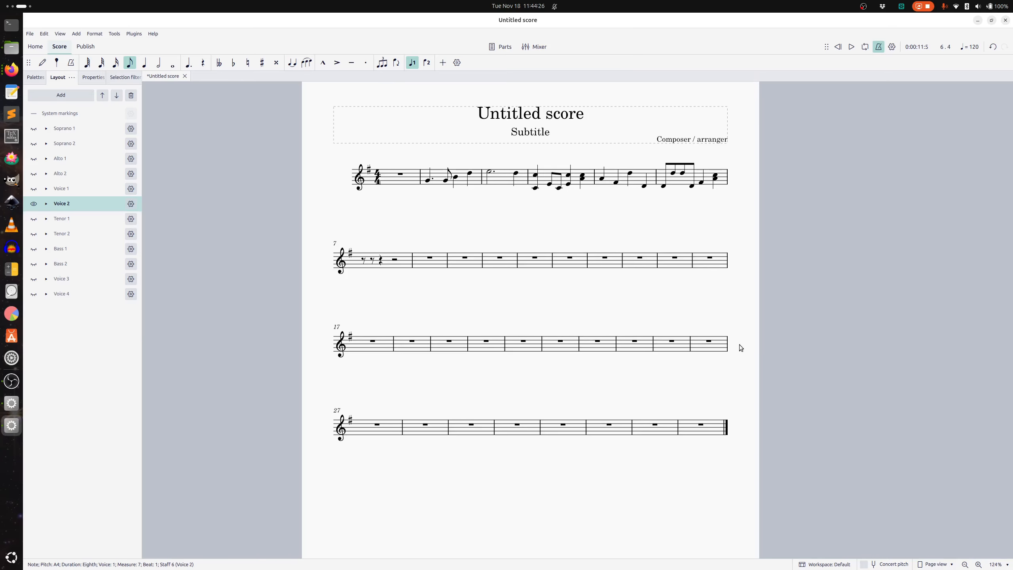
{"action": "left_click", "coordinate": [721, 310]}
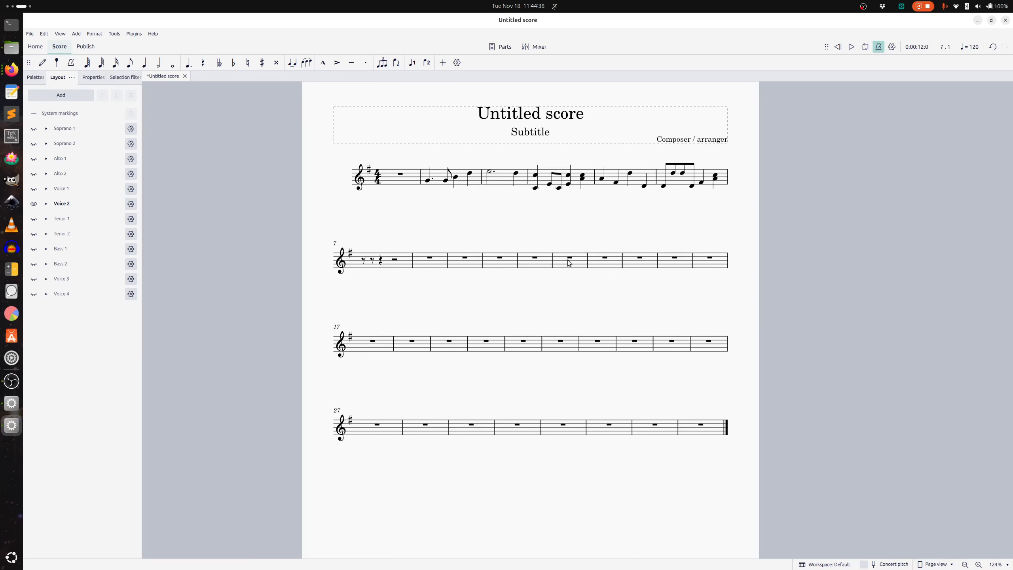
Step: Show Voice 1 again and copy its measures 11 to 14 into the same measures of Voice 2
{"action": "left_click", "coordinate": [33, 188]}
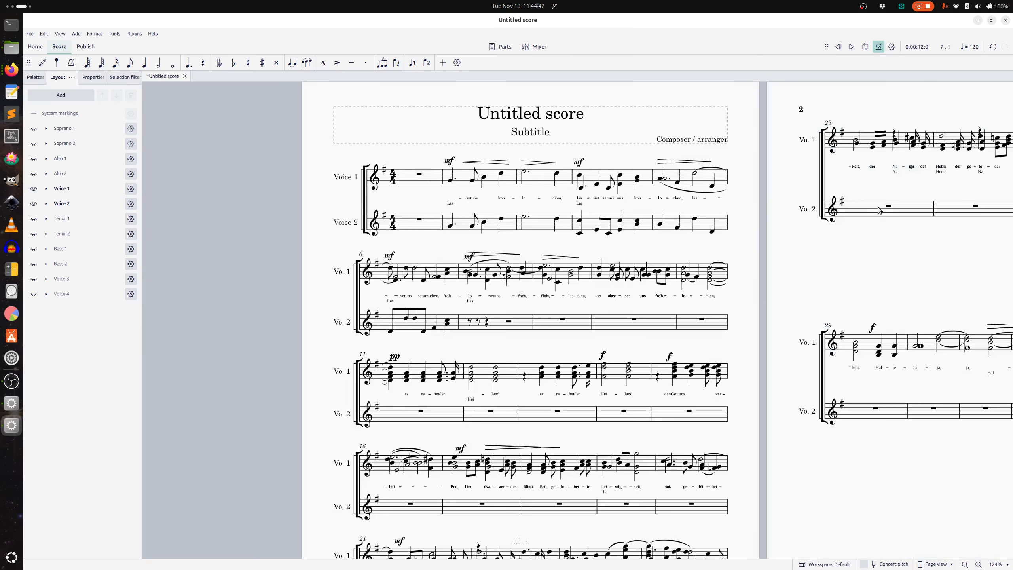
{"action": "scroll", "coordinate": [696, 264], "scroll_direction": "down", "scroll_amount": 5}
{"action": "scroll", "coordinate": [487, 263], "scroll_direction": "up", "scroll_amount": 2}
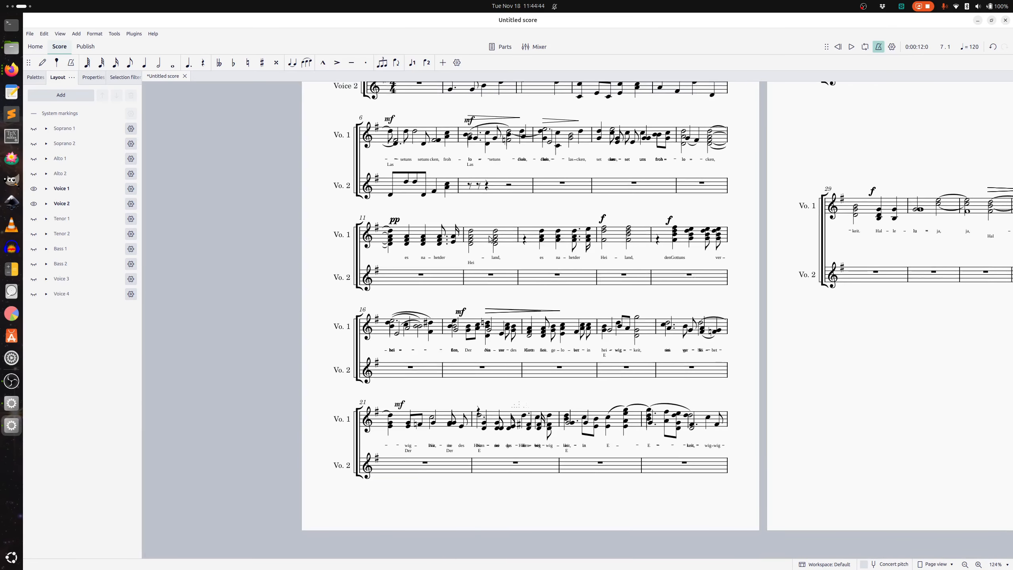
{"action": "left_click", "coordinate": [407, 237]}
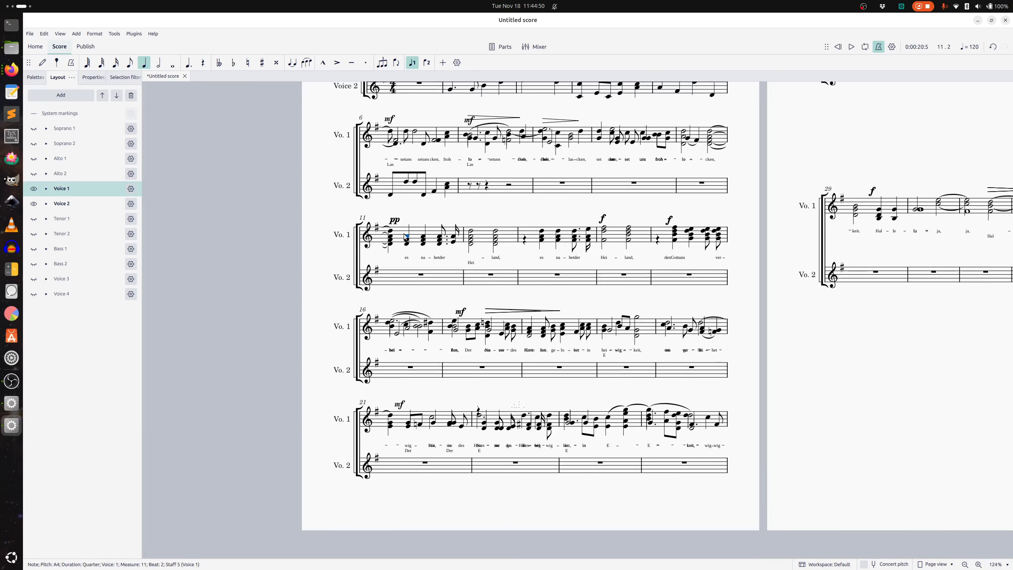
{"action": "left_click", "coordinate": [390, 232]}
{"action": "left_click", "coordinate": [639, 237], "text": "shift"}
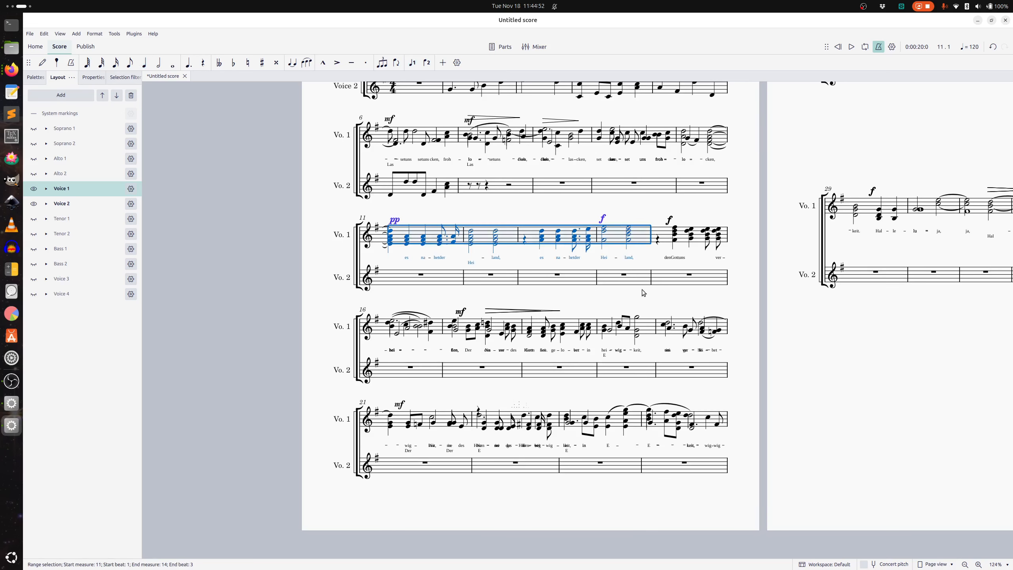
{"action": "left_click", "coordinate": [397, 279]}
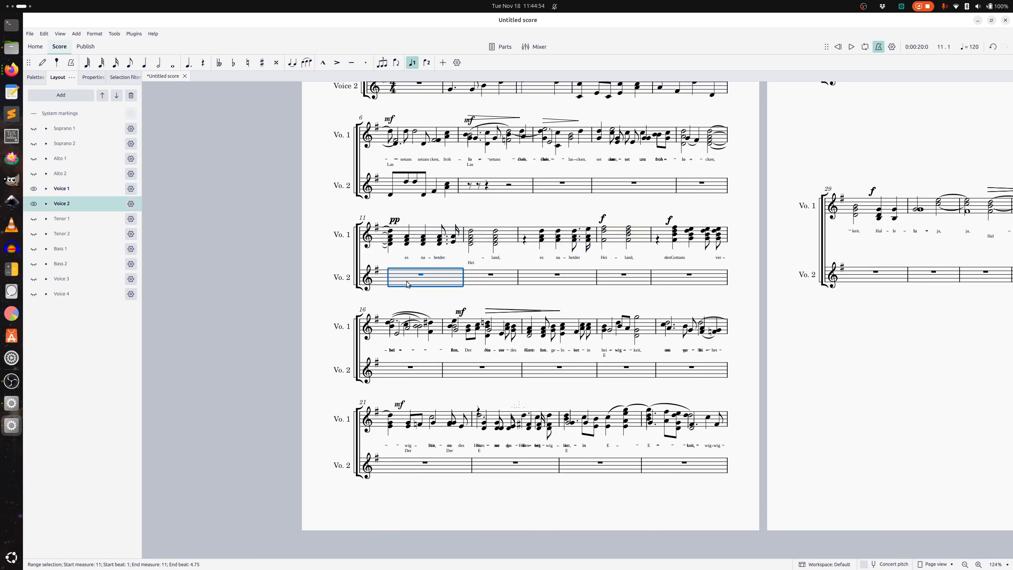
{"action": "key", "text": "ctrl+v"}
{"action": "key", "text": "Escape"}
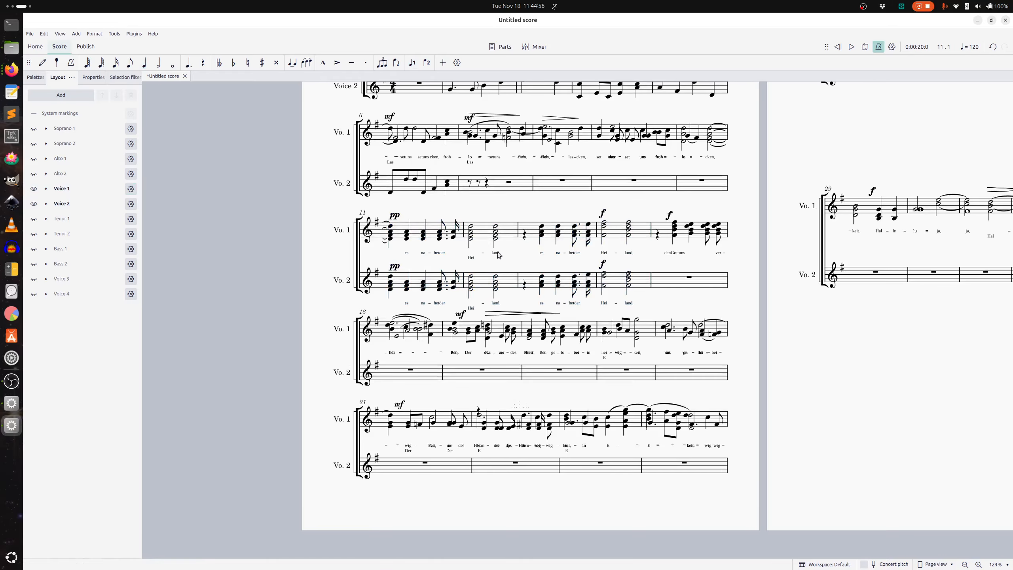
Step: Delete the pp dynamic in measure 11 and the f dynamic in measure 14 from Voice 2
{"action": "left_click", "coordinate": [394, 267]}
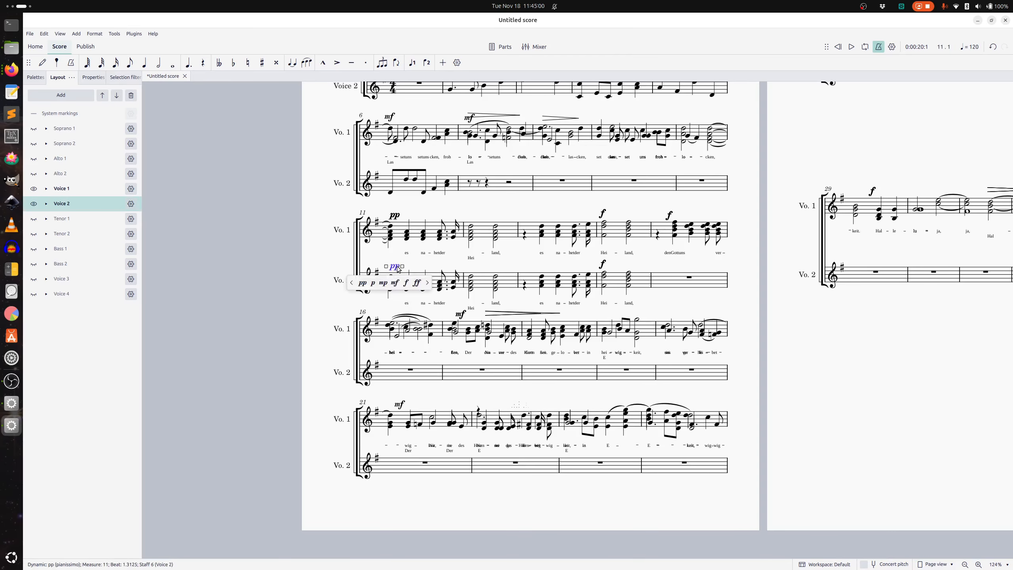
{"action": "key", "text": "Delete"}
{"action": "left_click", "coordinate": [603, 265]}
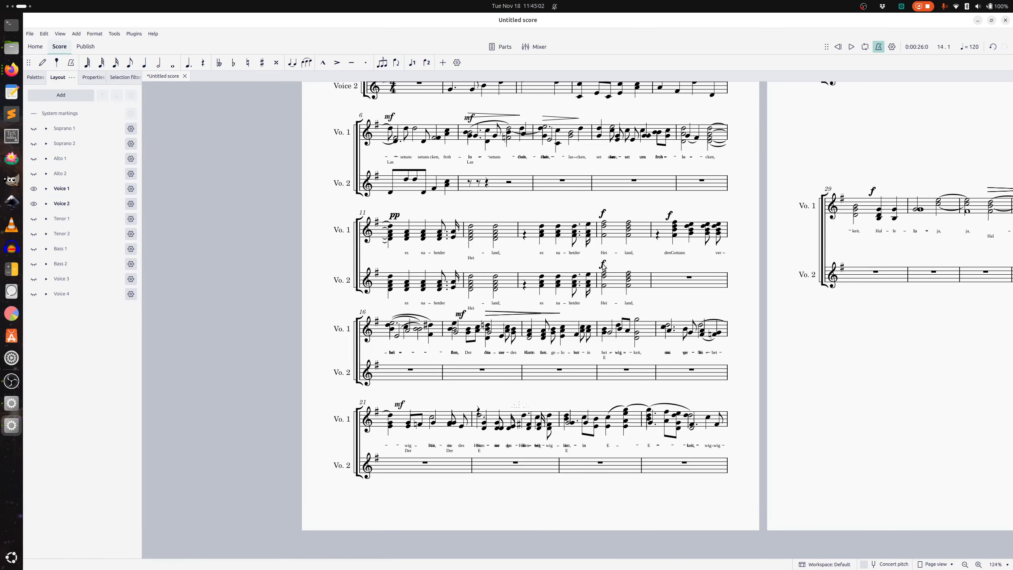
{"action": "key", "text": "Delete"}
{"action": "key", "text": "Escape"}
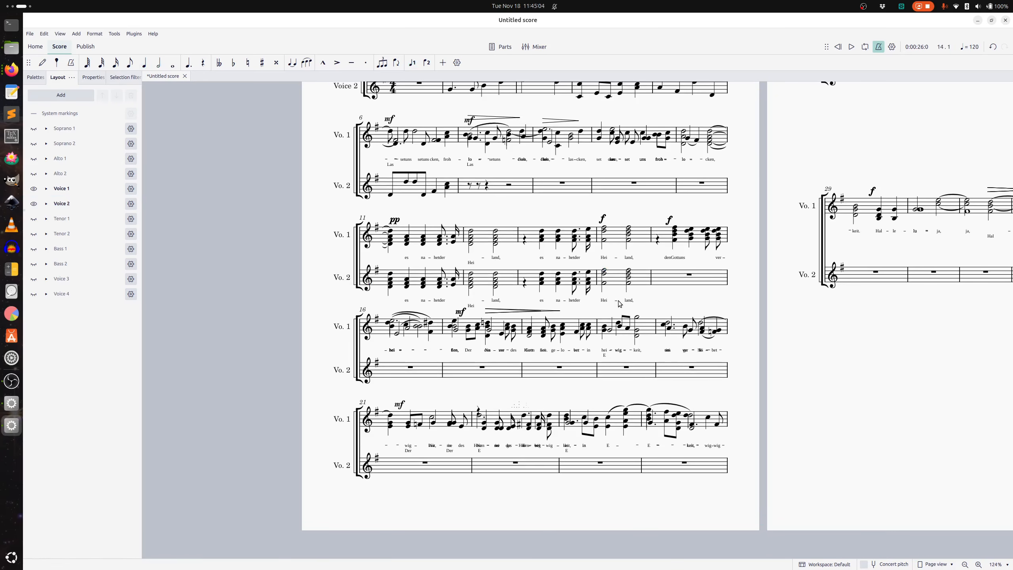
Step: Delete the copied lyrics under Voice 2 in measures 11 to 14
{"action": "left_click", "coordinate": [408, 301]}
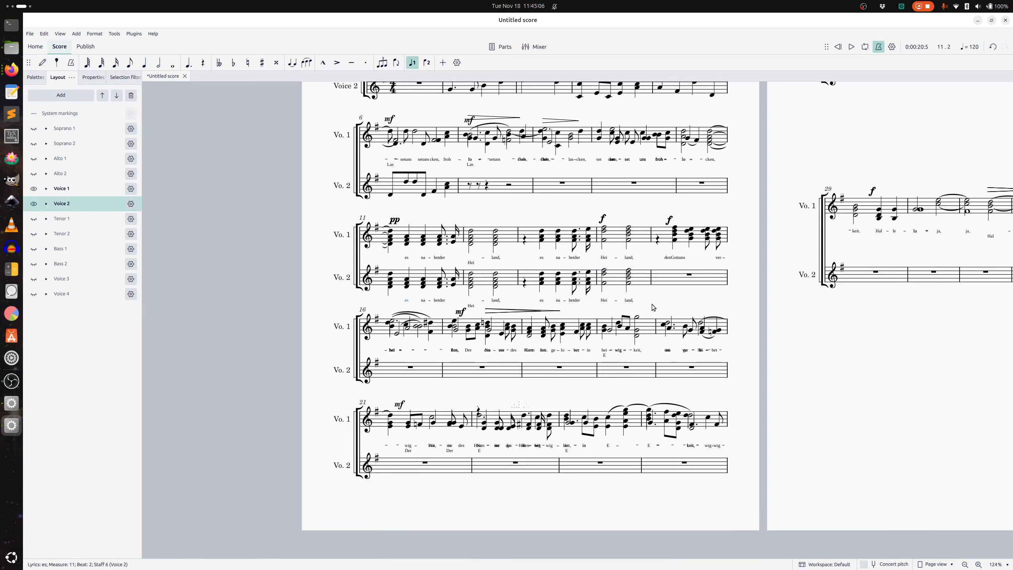
{"action": "left_click", "coordinate": [630, 299], "text": "shift"}
{"action": "key", "text": "Delete"}
{"action": "key", "text": "Escape"}
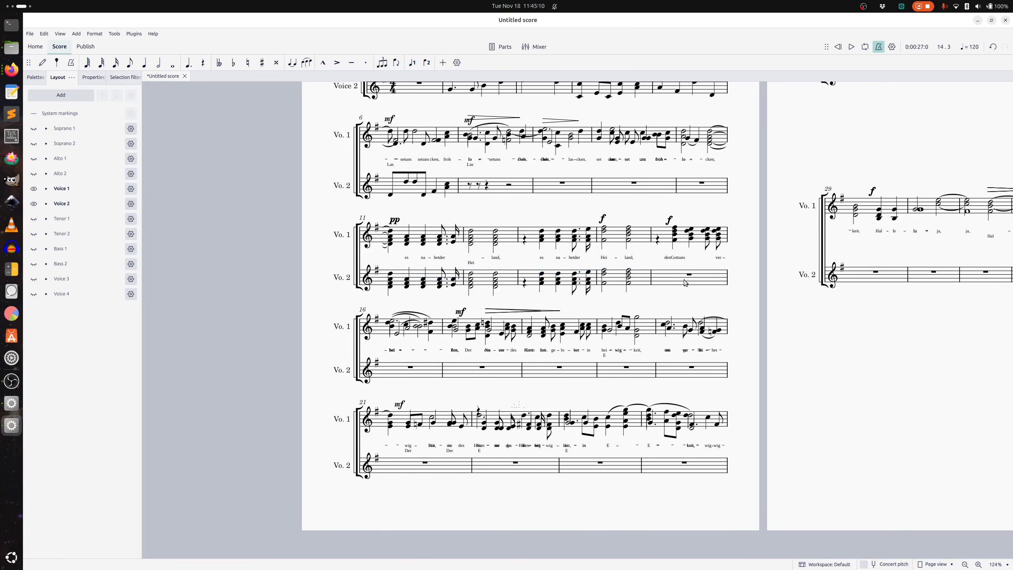
Step: Look over the score with both voices, then hide Voice 1 so that only Voice 2 is displayed
{"action": "scroll", "coordinate": [685, 282], "scroll_direction": "up", "scroll_amount": 1}
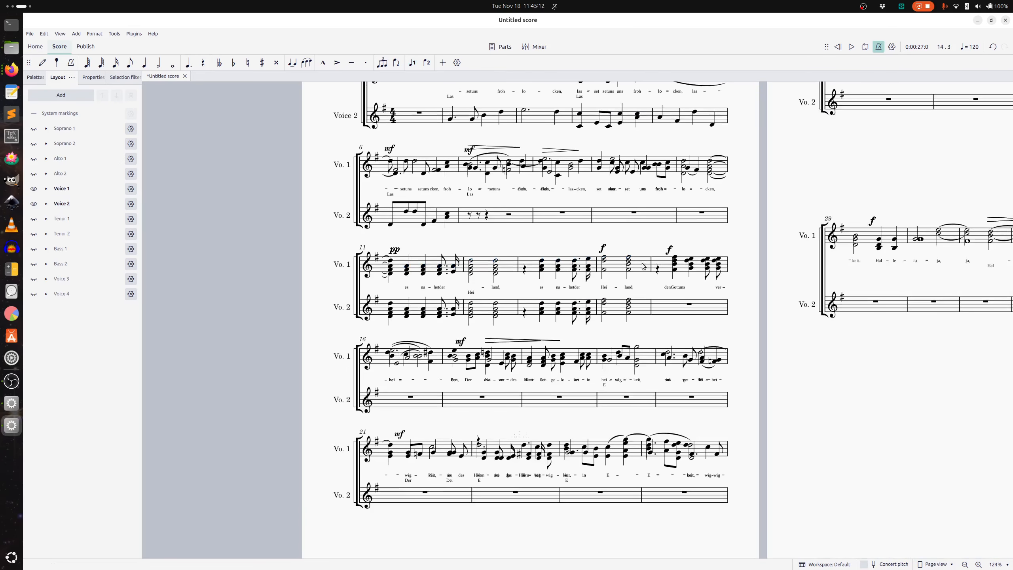
{"action": "scroll", "coordinate": [688, 288], "scroll_direction": "up", "scroll_amount": 10}
{"action": "scroll", "coordinate": [655, 247], "scroll_direction": "down", "scroll_amount": 10}
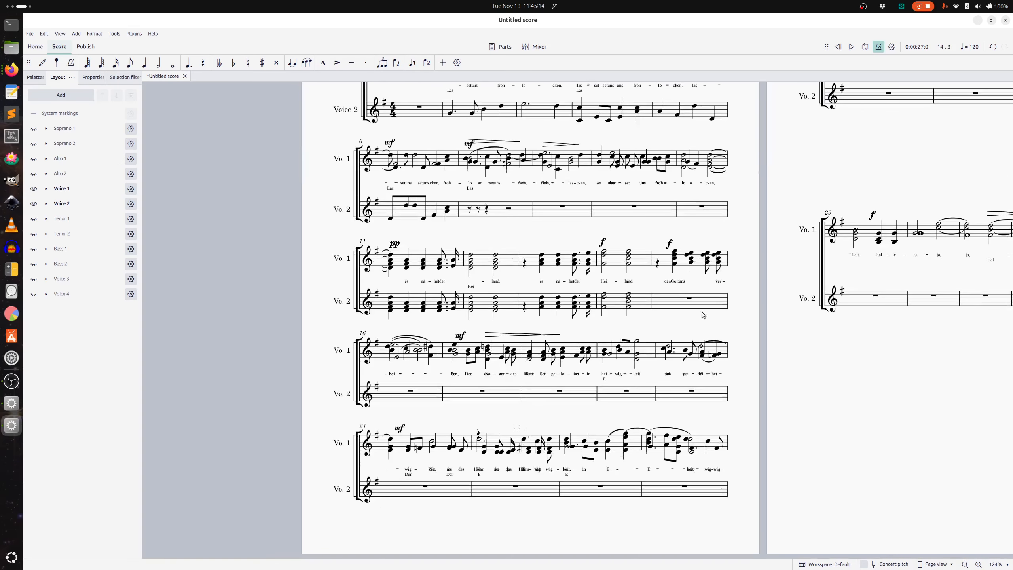
{"action": "scroll", "coordinate": [598, 311], "scroll_direction": "right", "scroll_amount": 10}
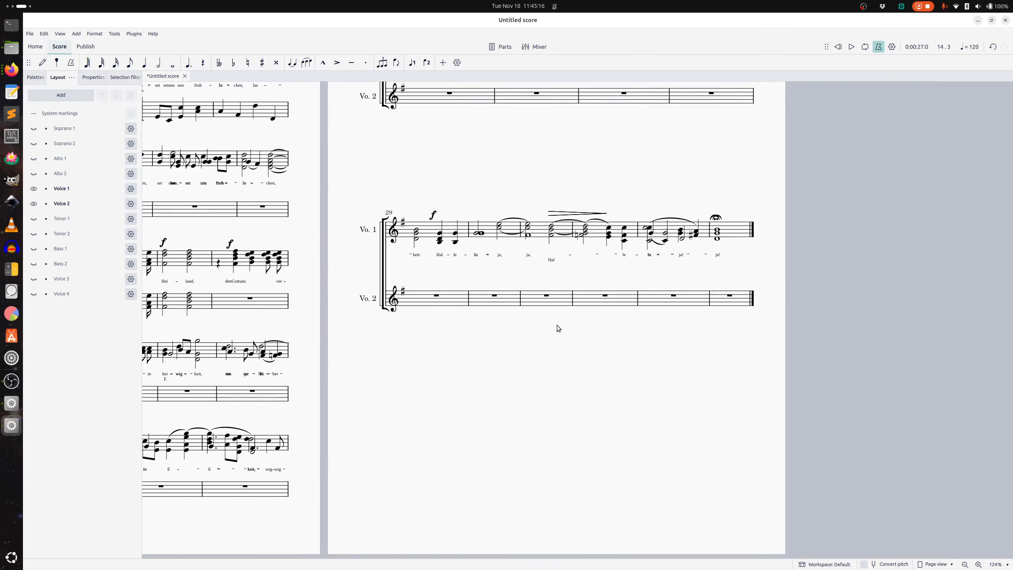
{"action": "left_click", "coordinate": [34, 203]}
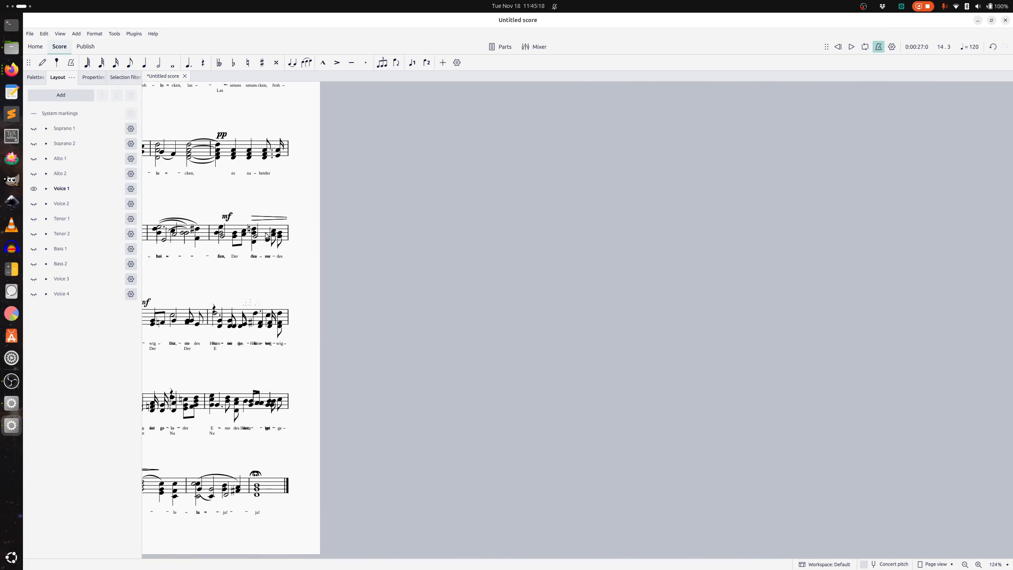
{"action": "scroll", "coordinate": [264, 240], "scroll_direction": "left", "scroll_amount": 3}
{"action": "scroll", "coordinate": [588, 174], "scroll_direction": "up", "scroll_amount": 2}
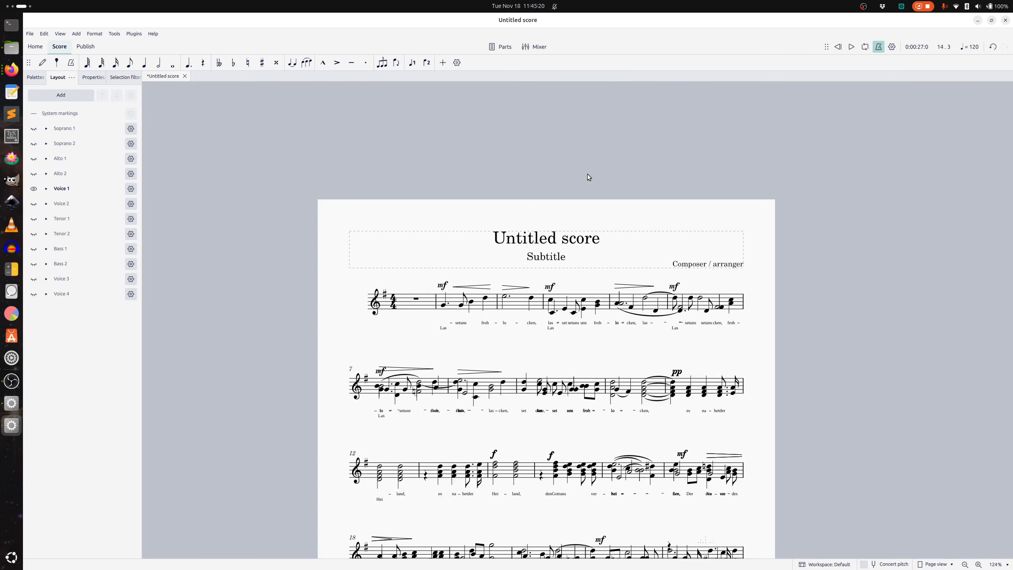
{"action": "left_click", "coordinate": [34, 203]}
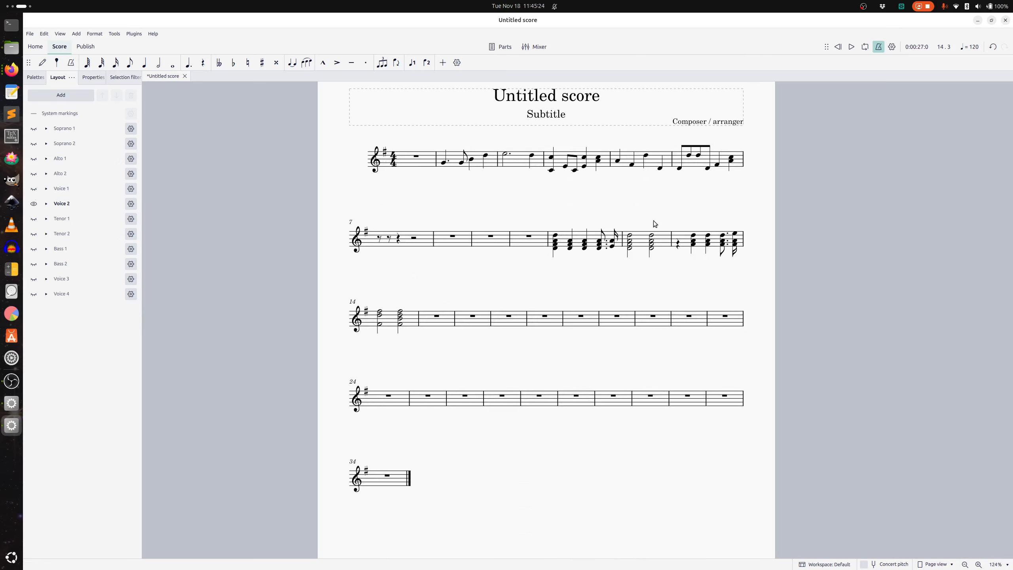